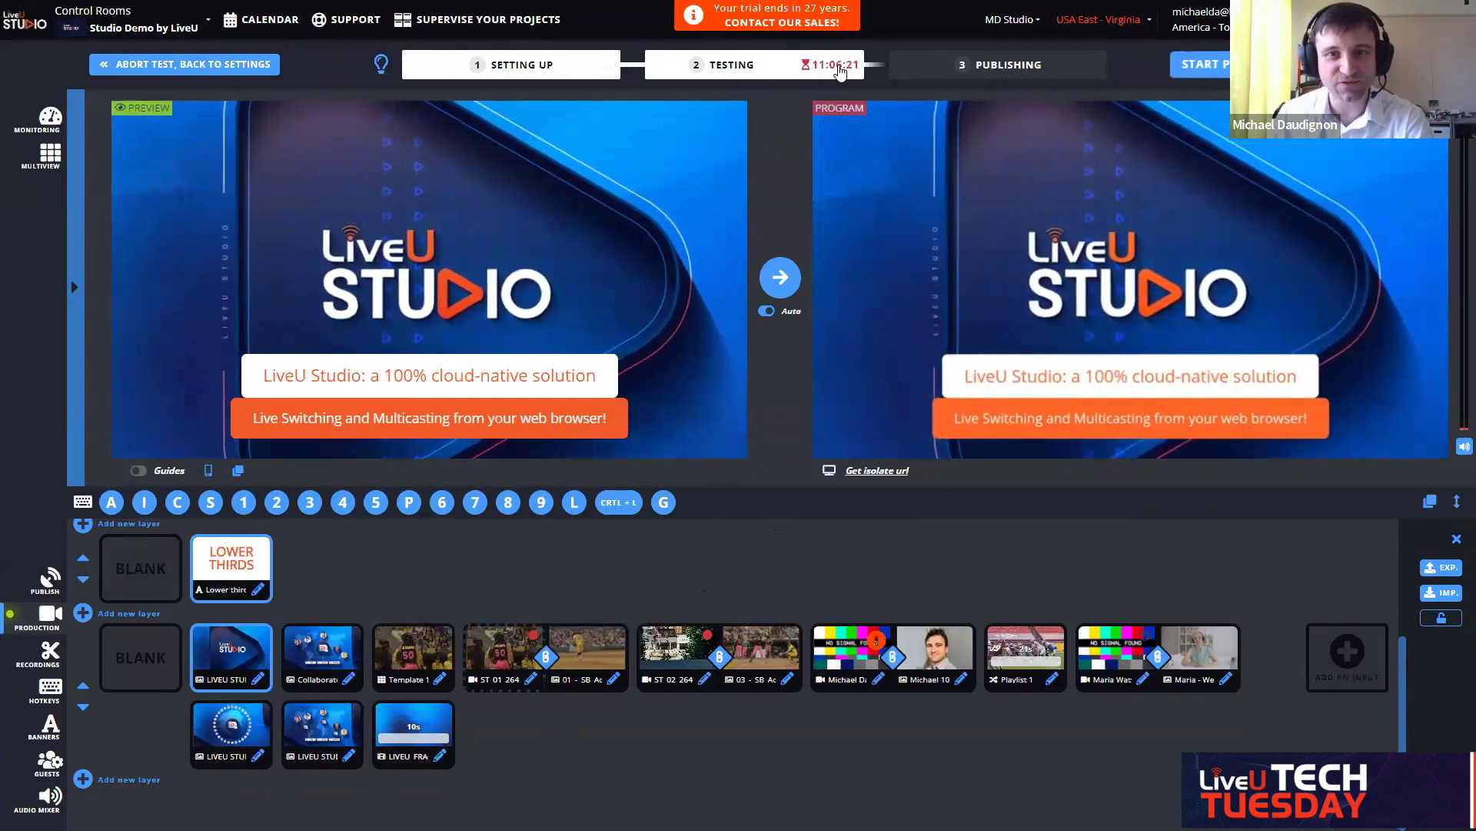
Step: Blank the lower thirds layer to take the LiveU Studio titles off air, and bring the lower thirds back
mouse_move(841, 71)
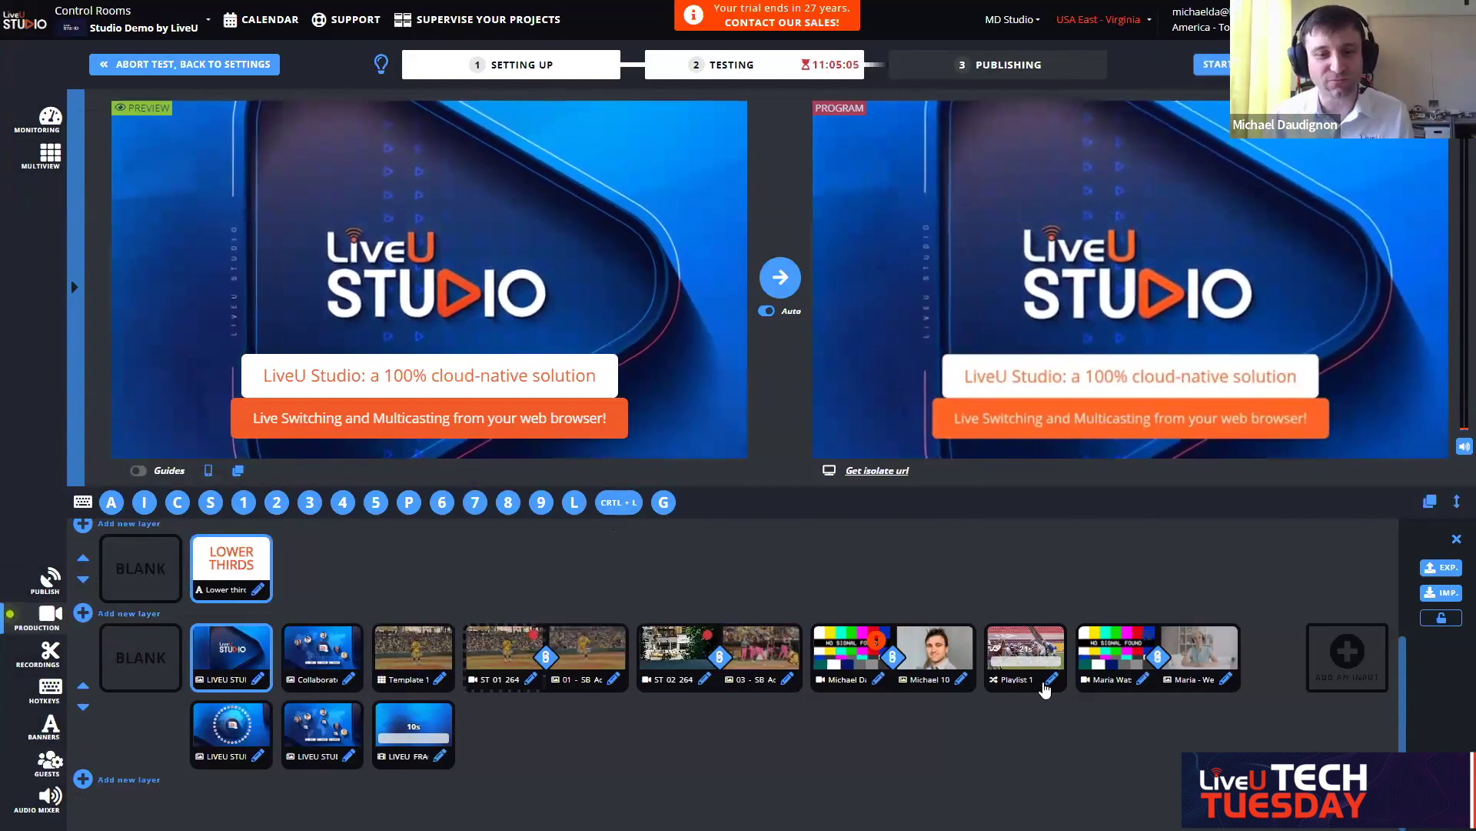
click(322, 654)
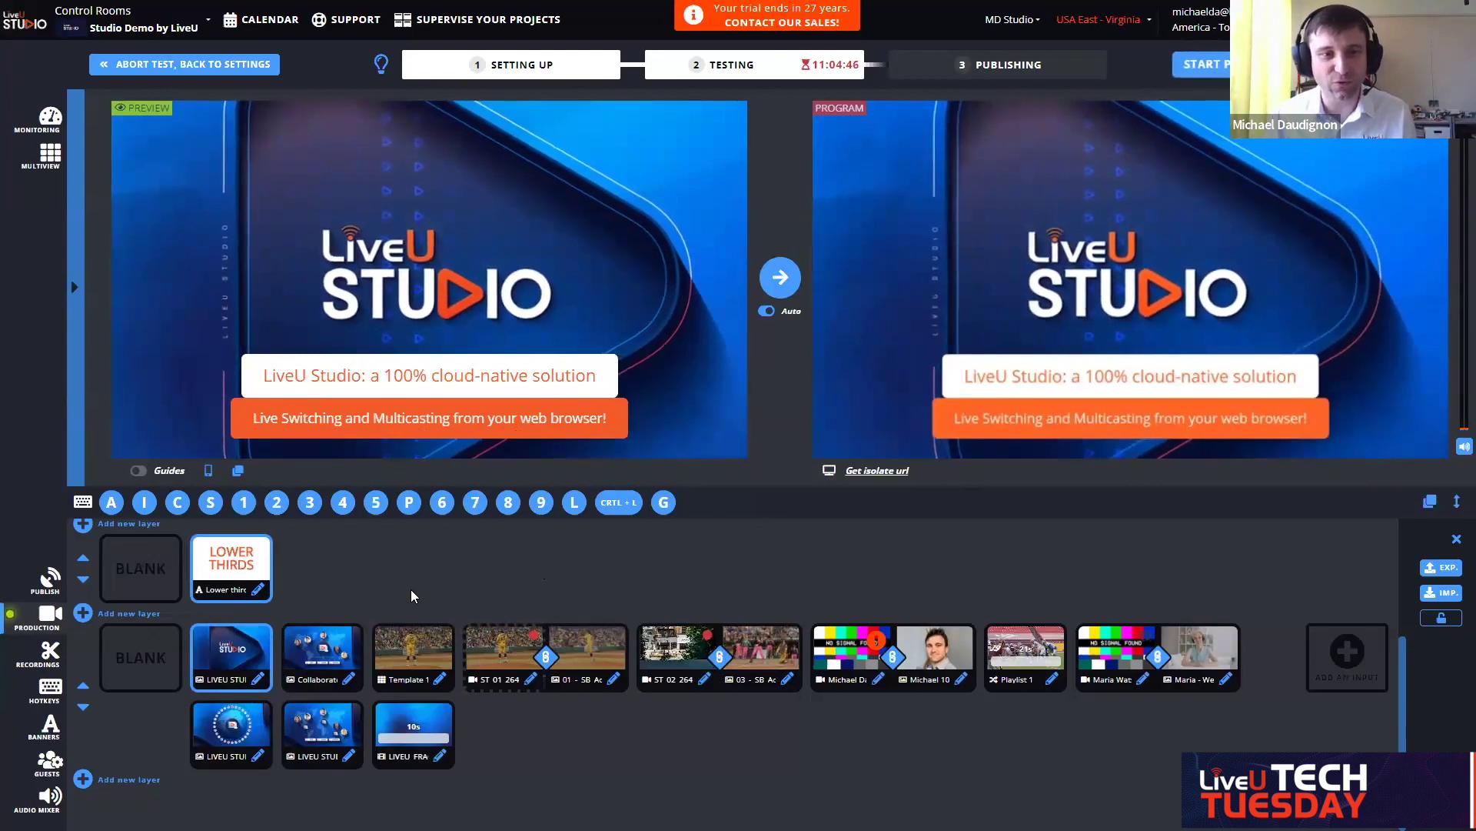
click(146, 576)
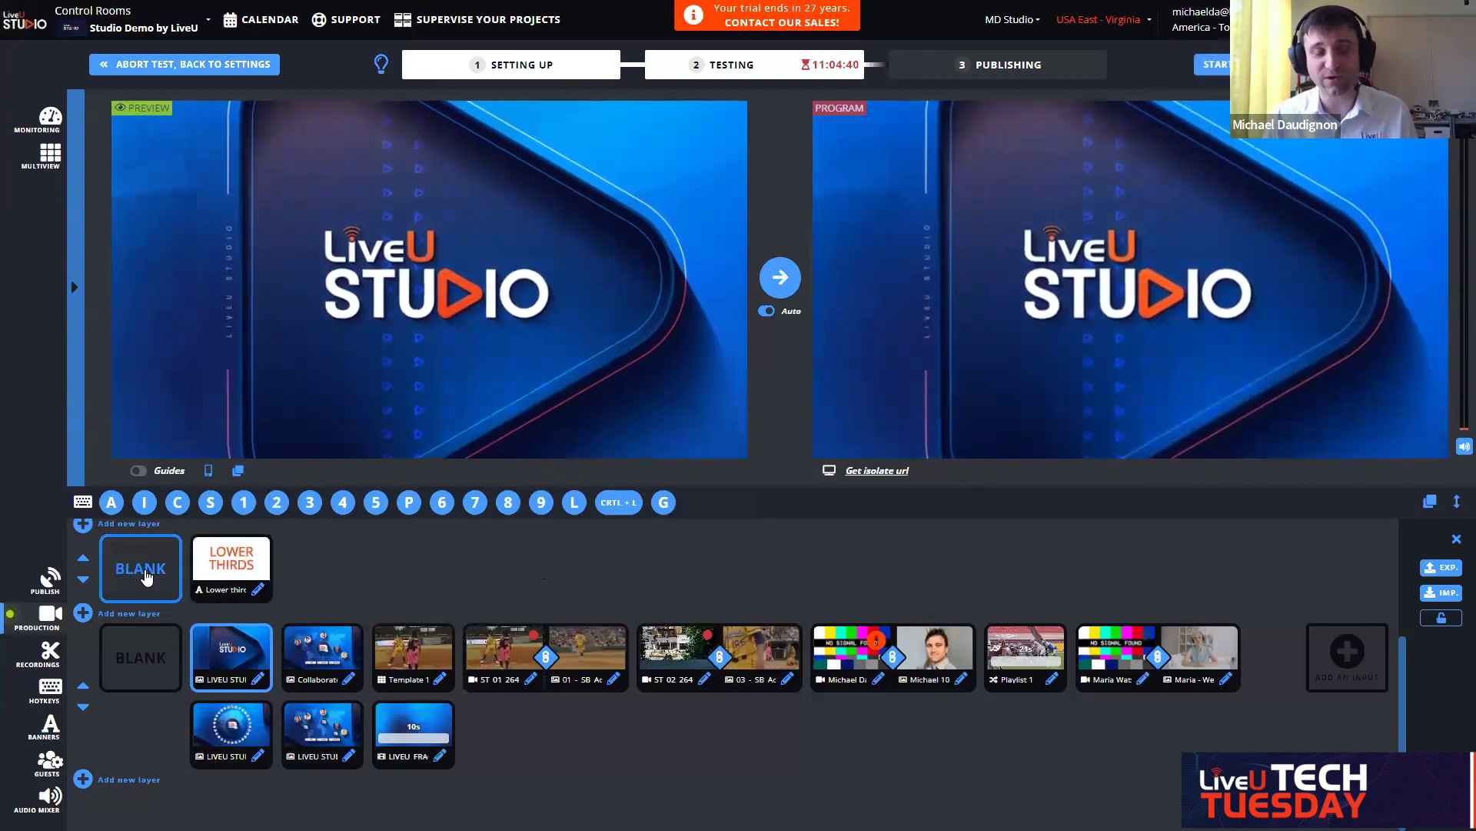
click(230, 564)
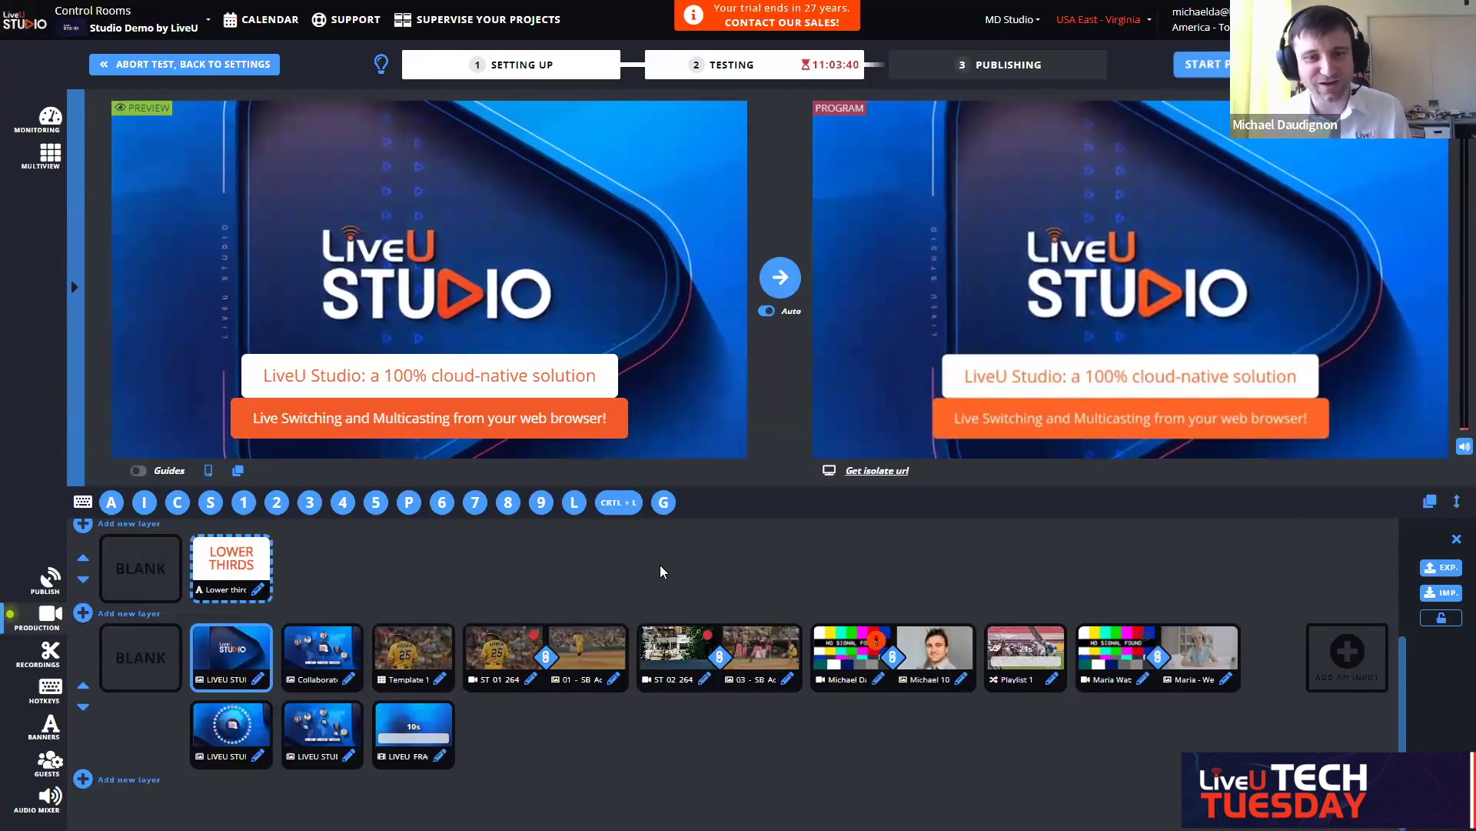
Step: Switch the program from the animated graphics to the ST 01 camera feed
key(c)
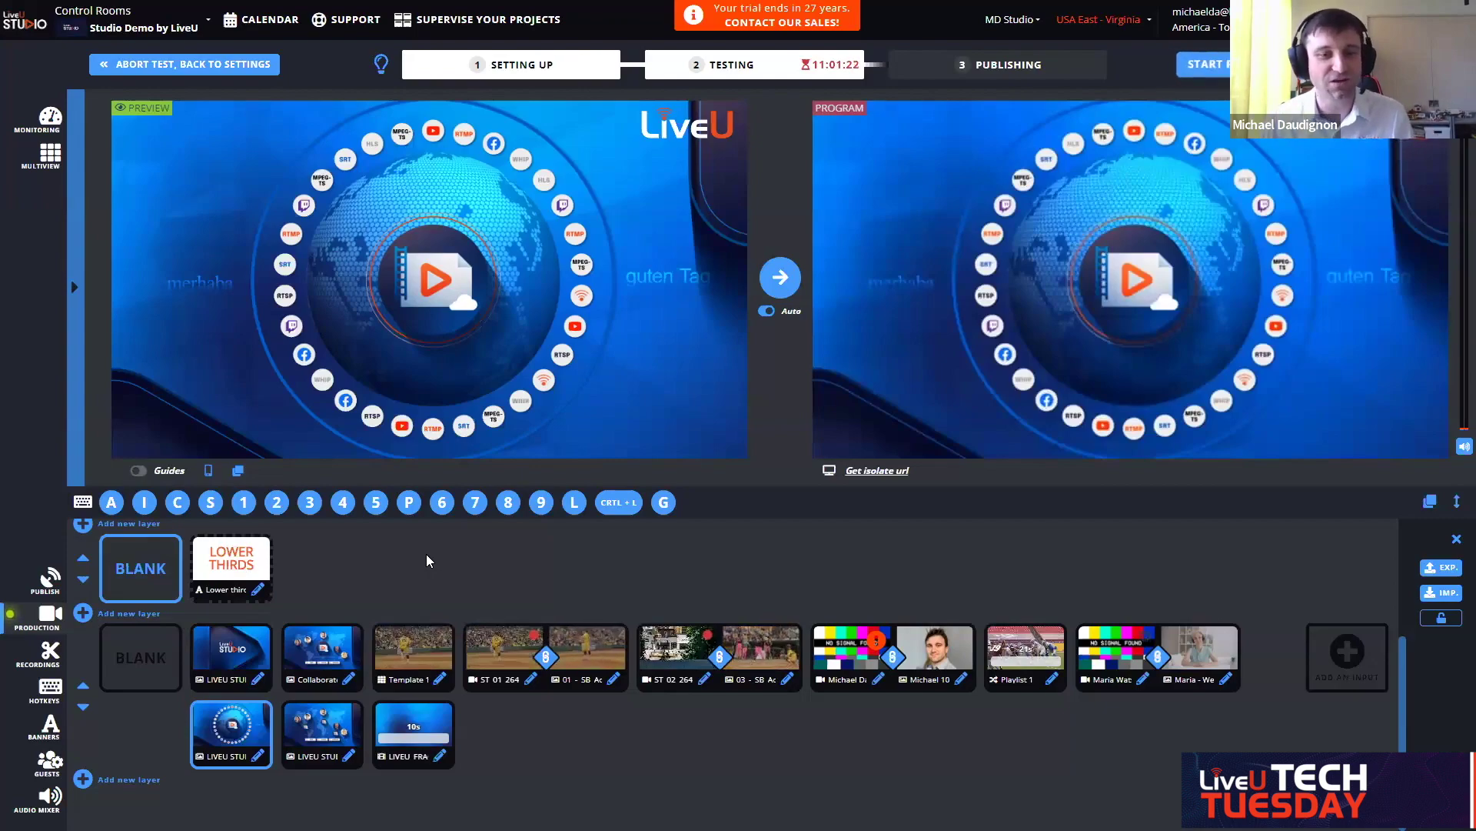
click(661, 650)
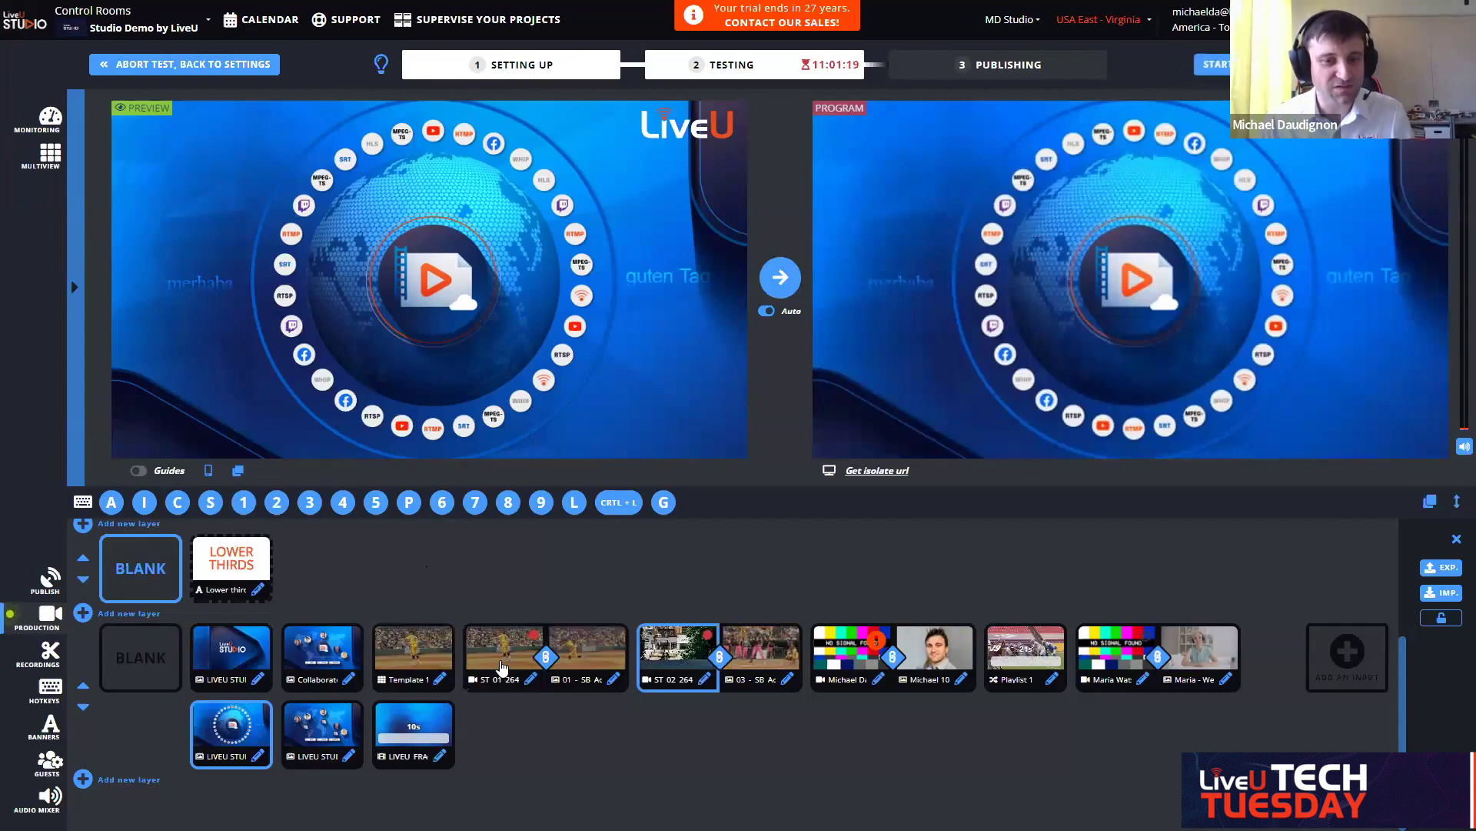
click(521, 650)
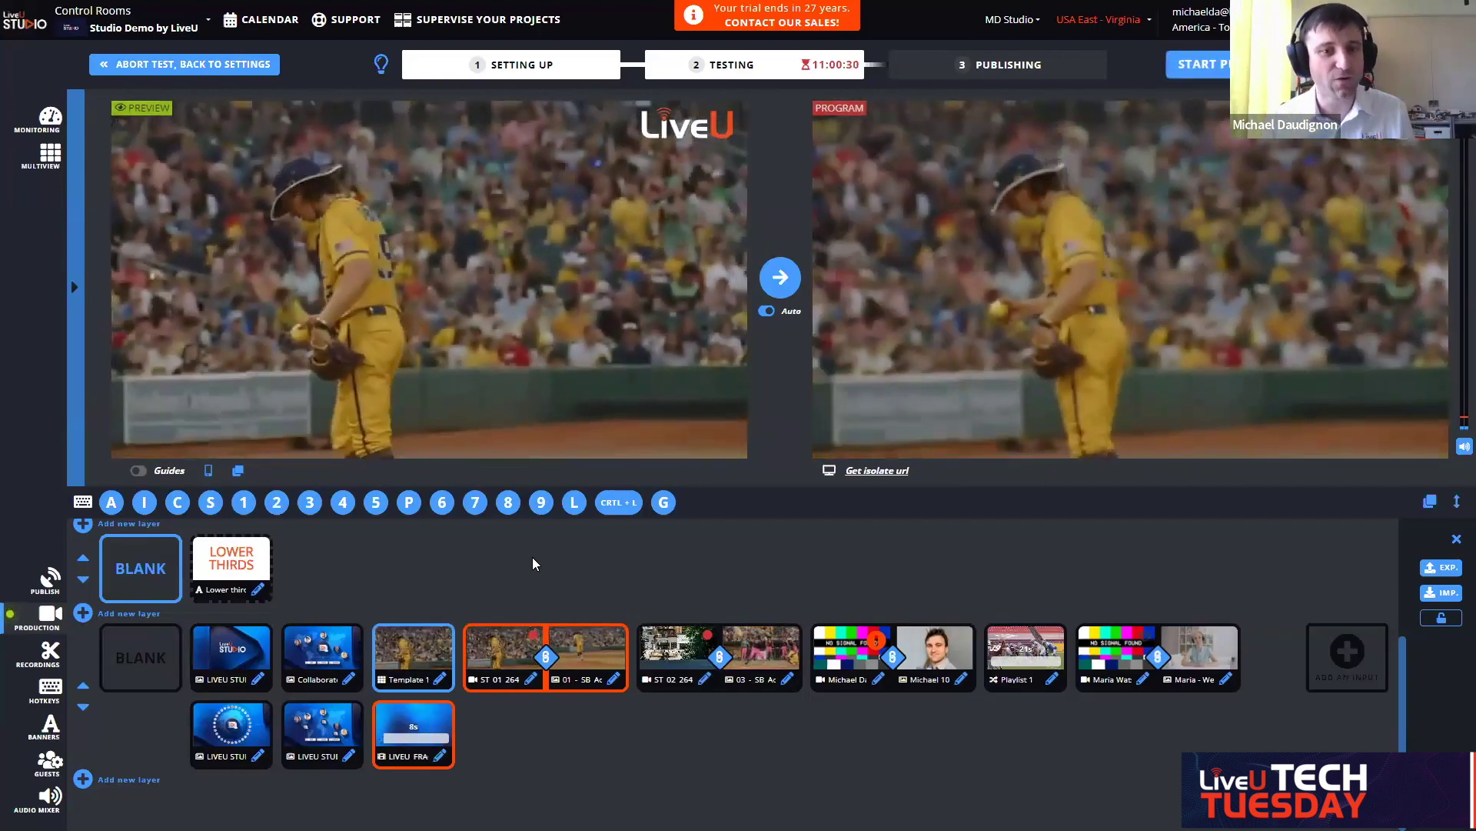
Step: Switch Template 1 between full-screen ST 01, full-screen ST 02 and the side-by-side layout, and toggle the lower thirds
key(5)
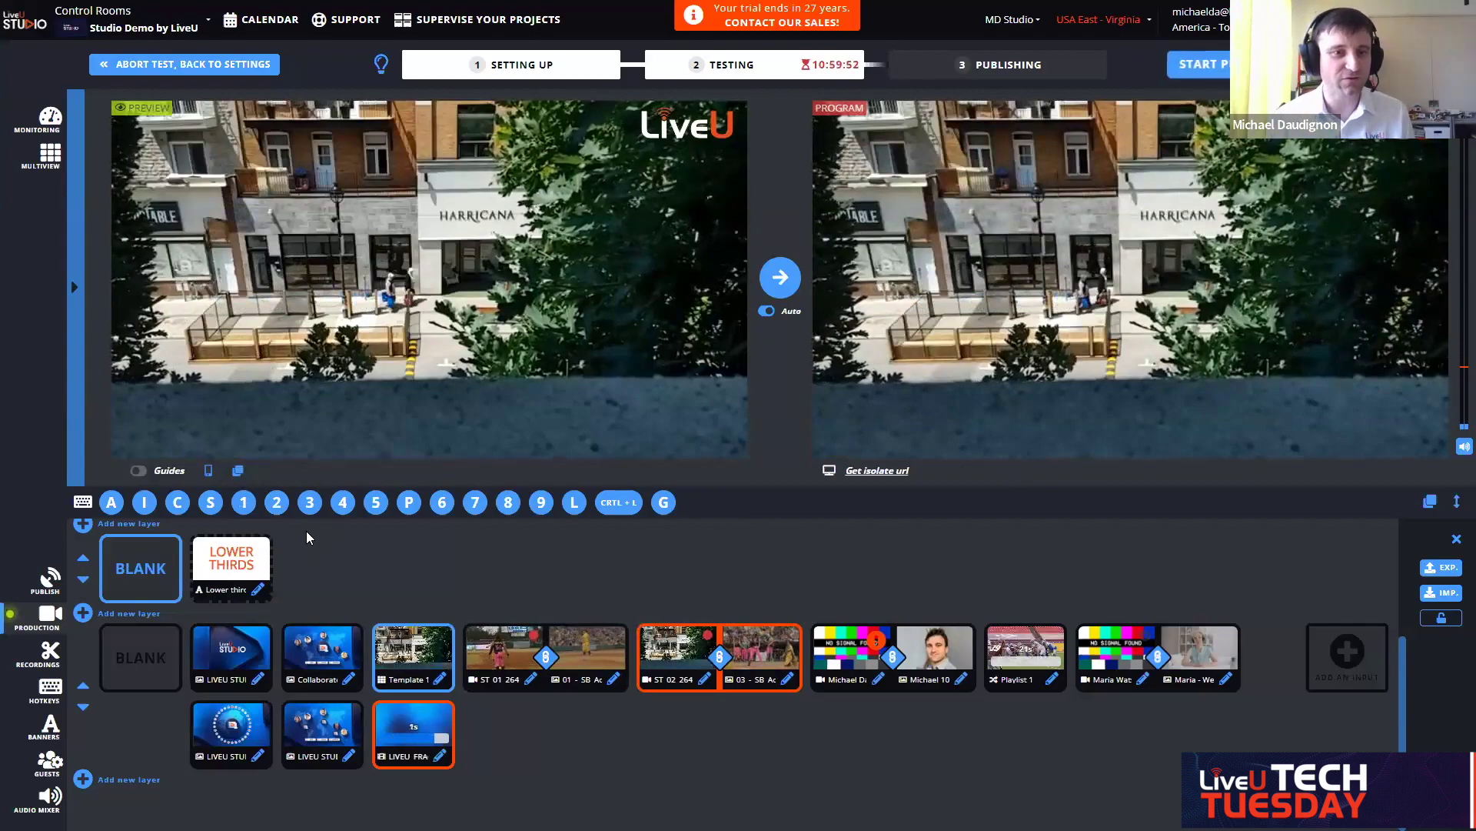
click(246, 504)
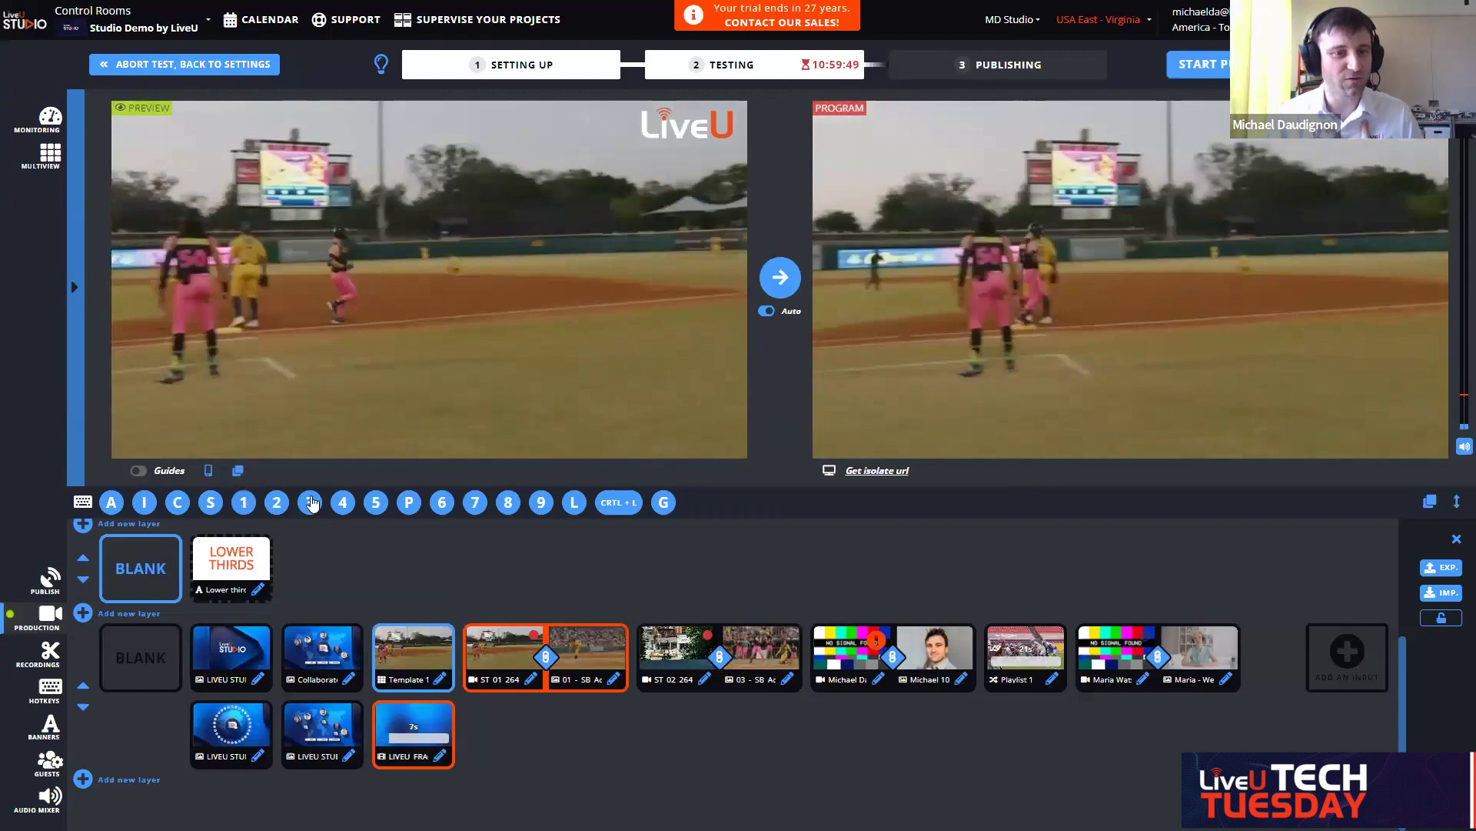
click(309, 502)
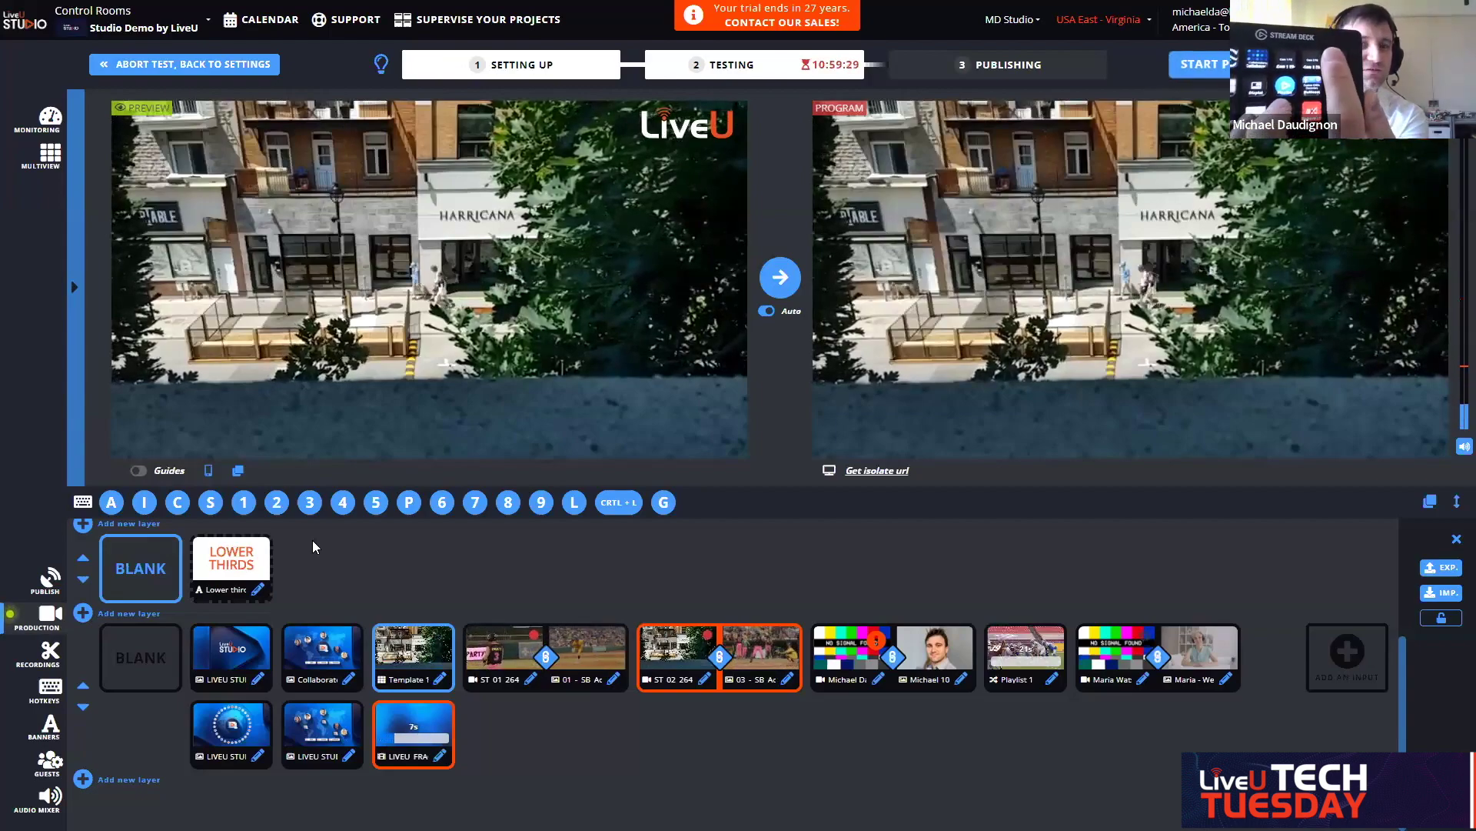
key(1)
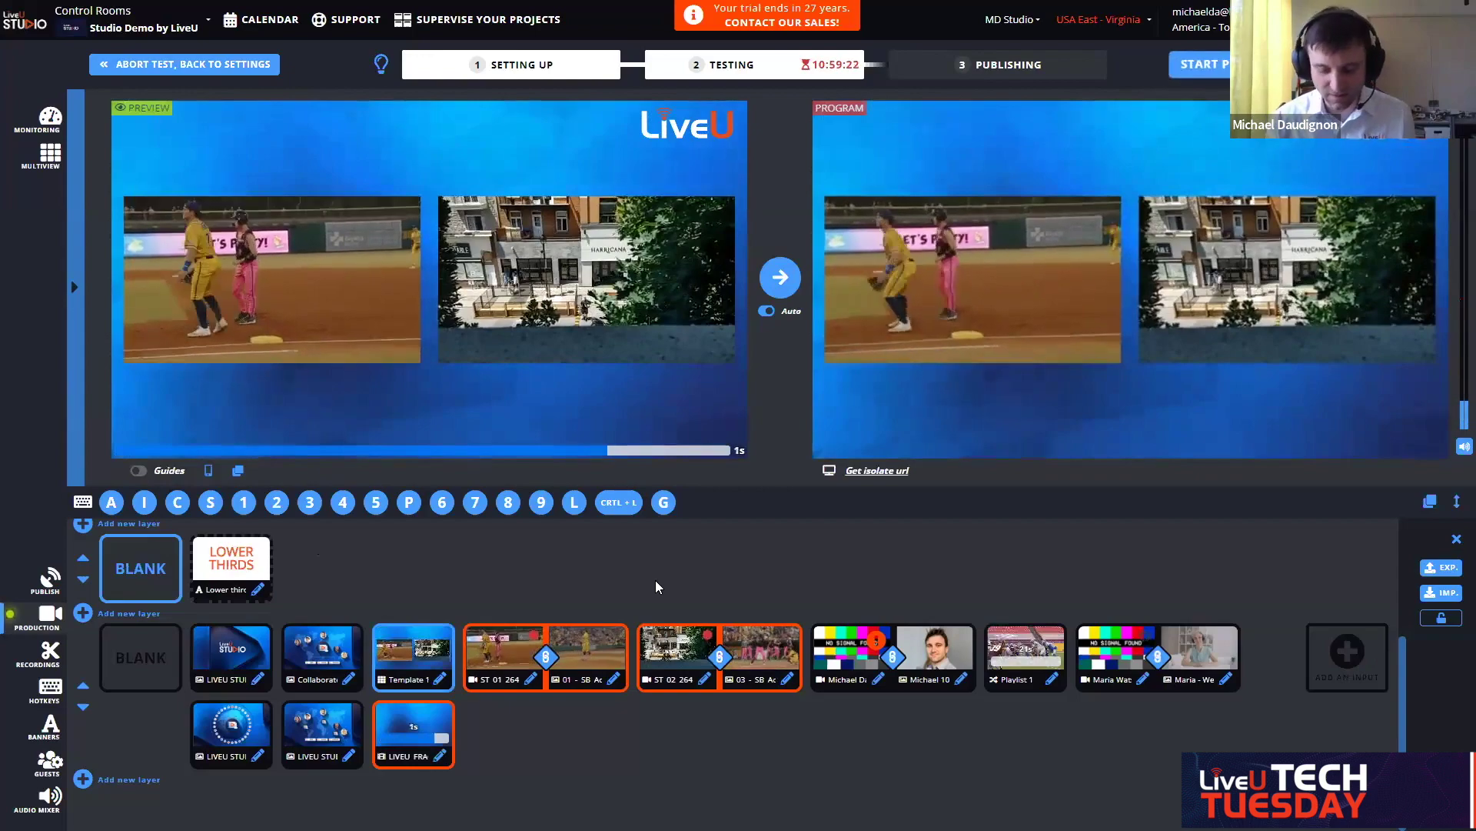
key(l)
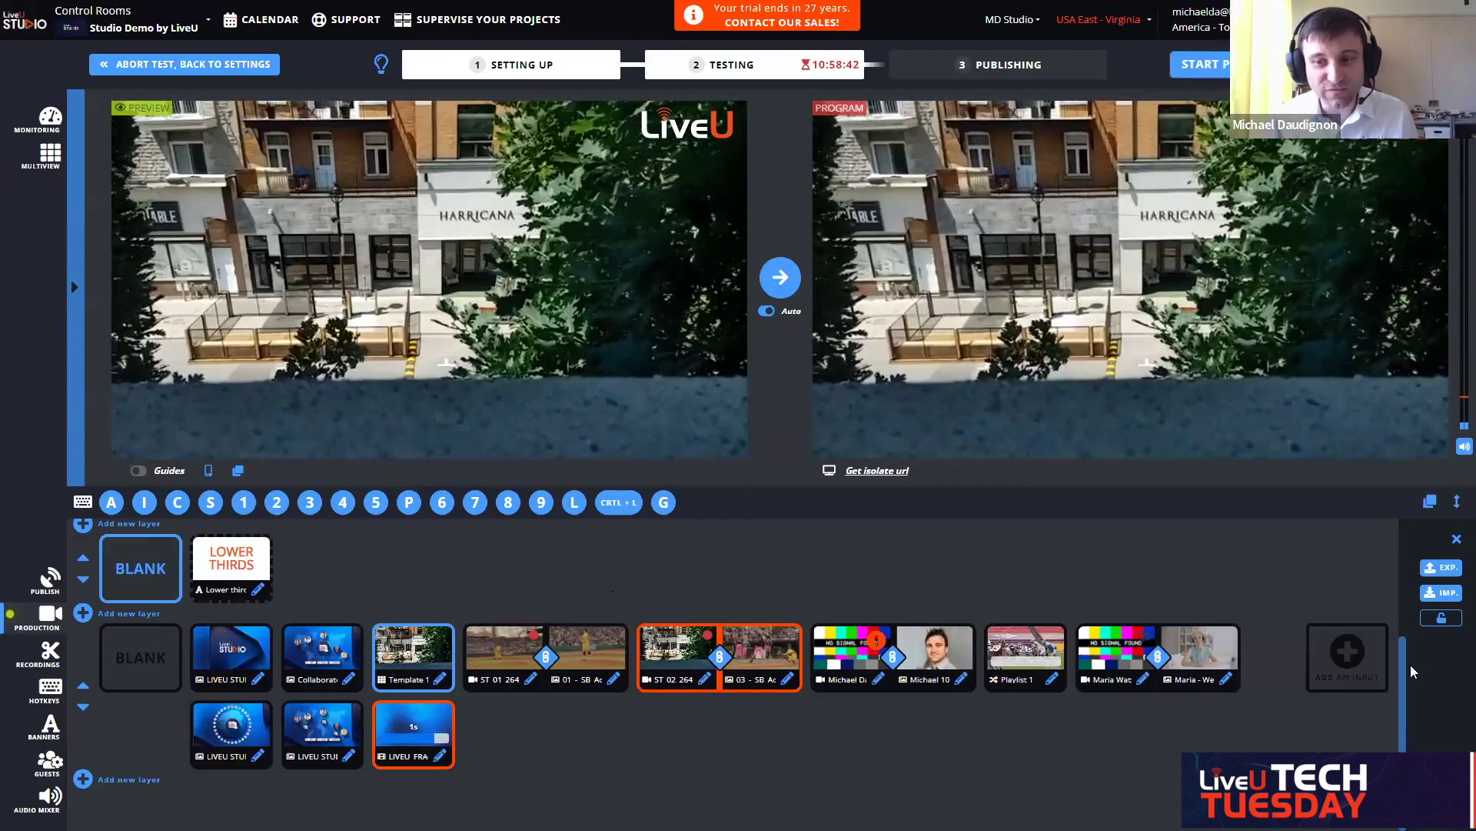
Step: Look through the overlay layers holding the LiveU scene, Dizplai, LiveU logo and lower thirds inputs
drag(1402, 647, 1396, 532)
click(230, 742)
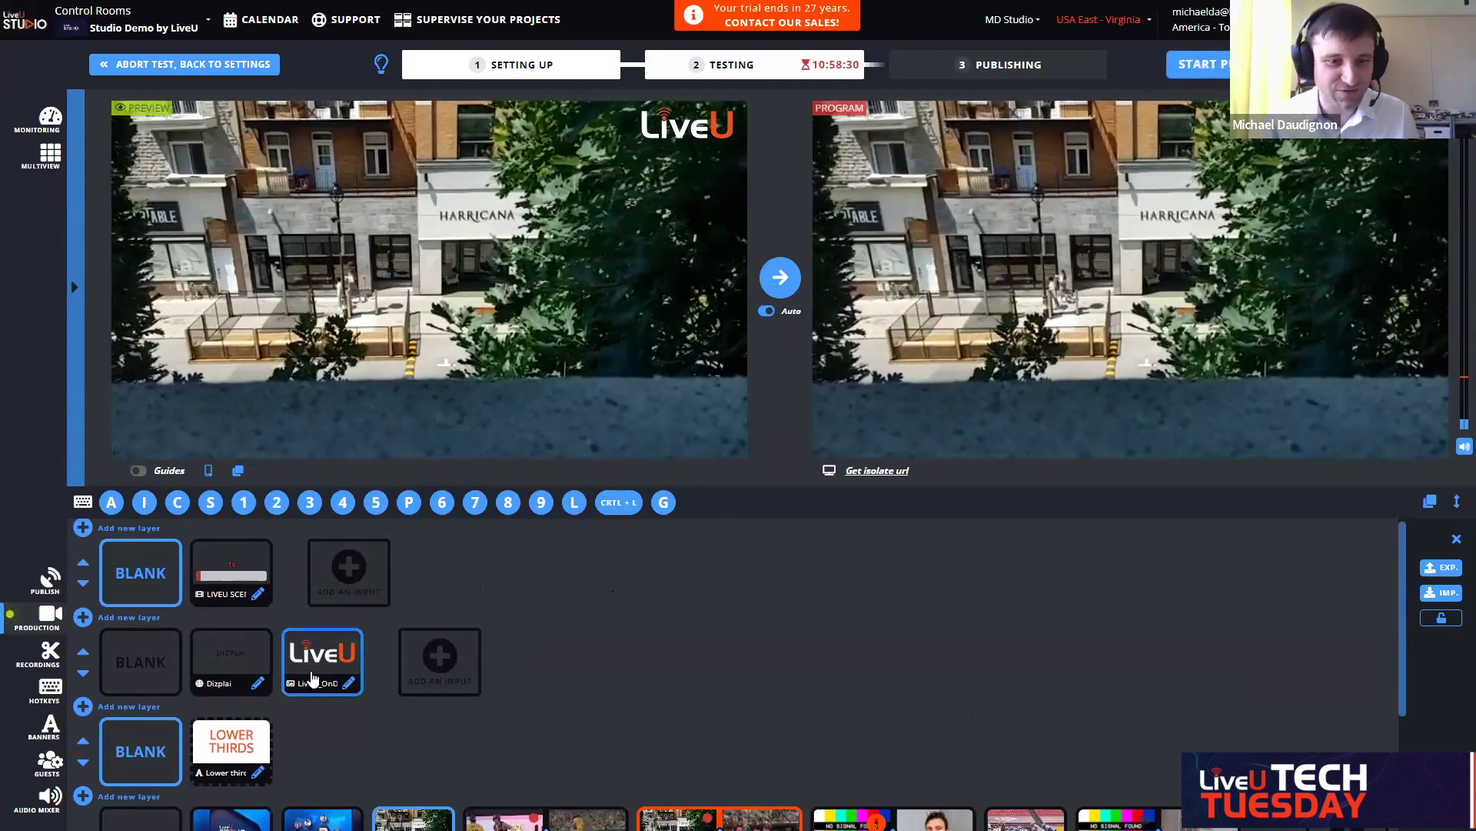
click(132, 672)
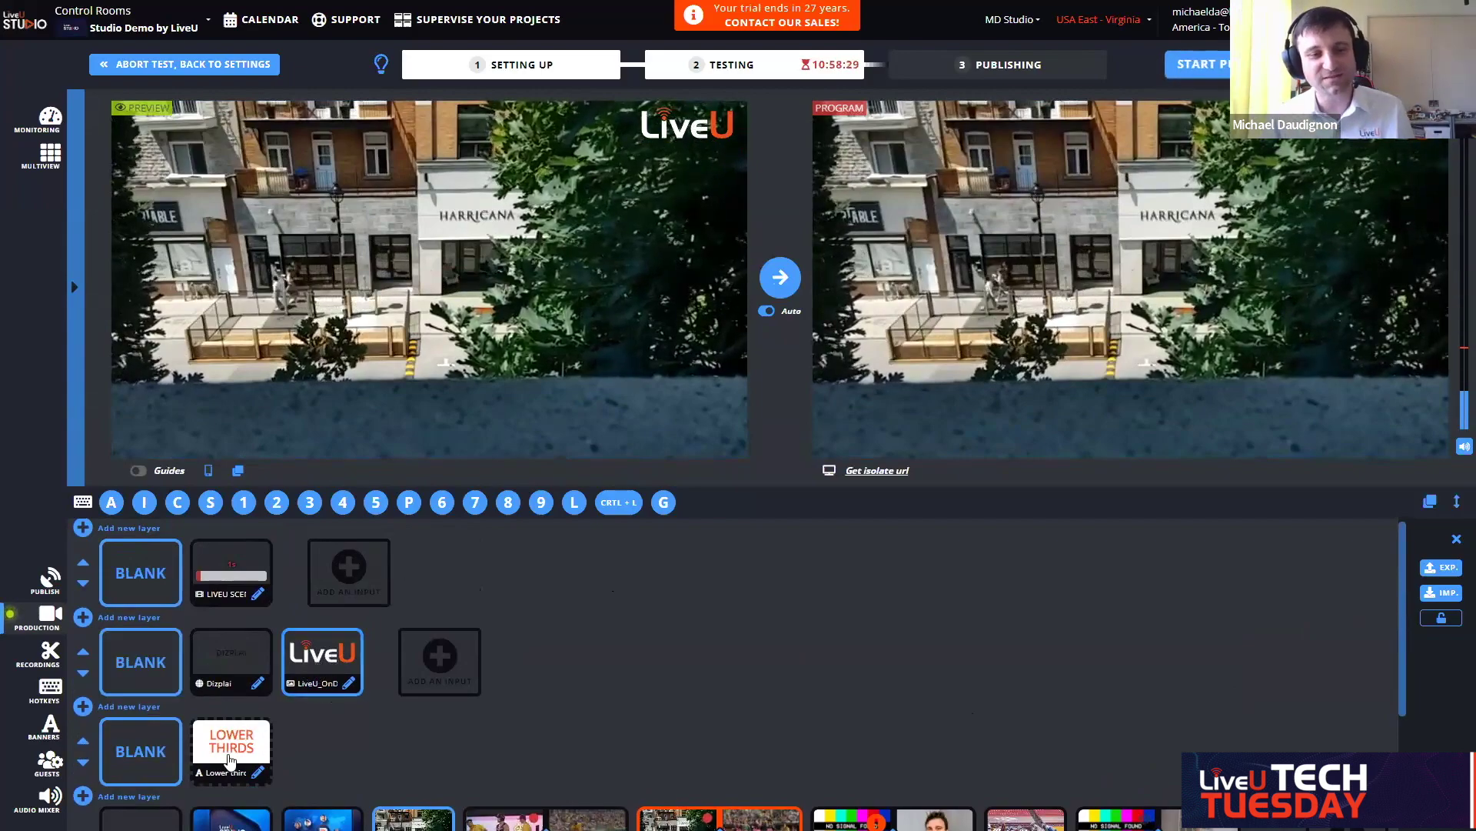
click(246, 569)
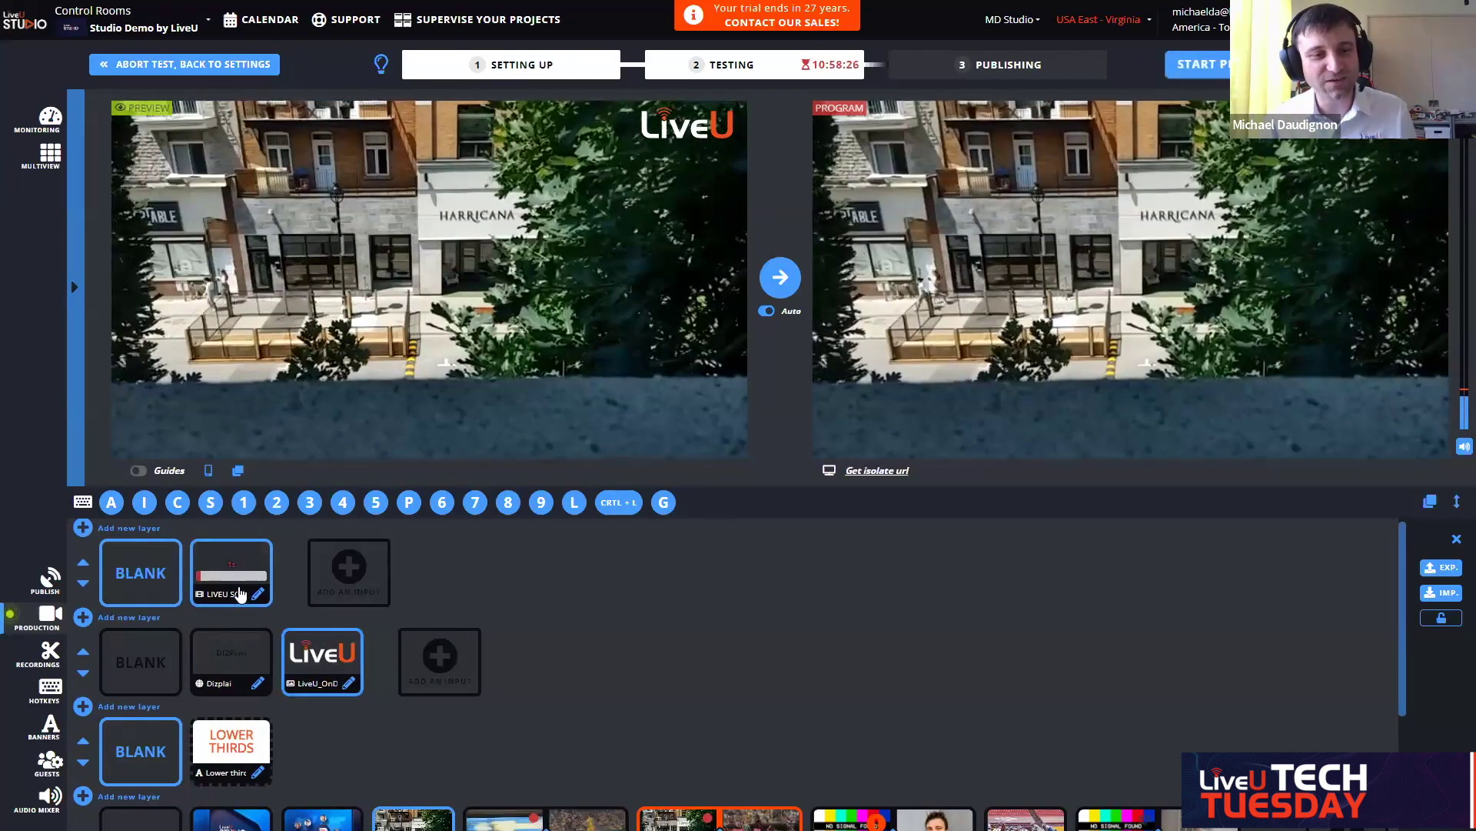
click(346, 586)
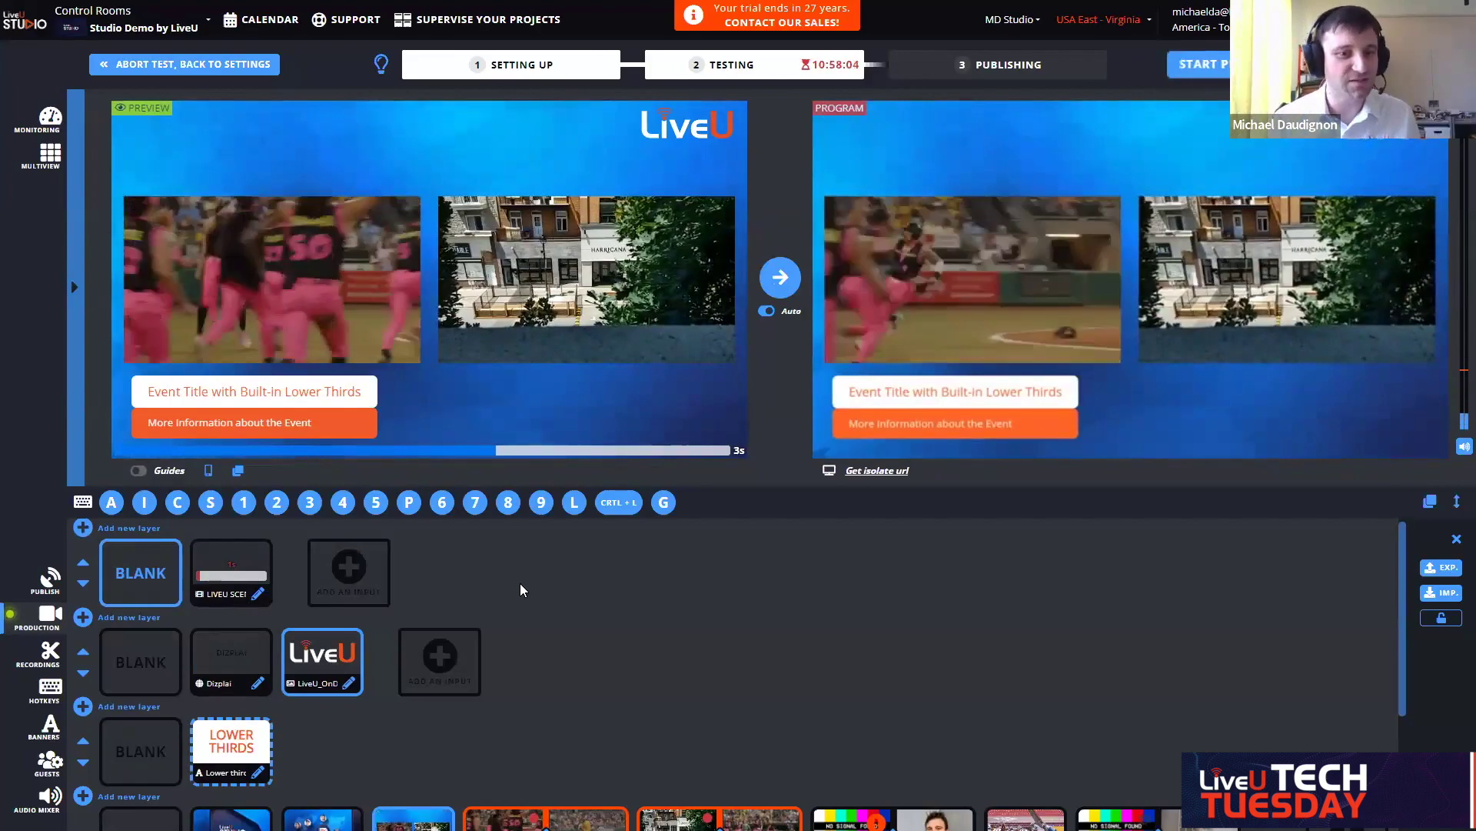
Step: Open the settings of Playlist 1 and review the clips in its media playlist
scroll(1398, 600, down, 1)
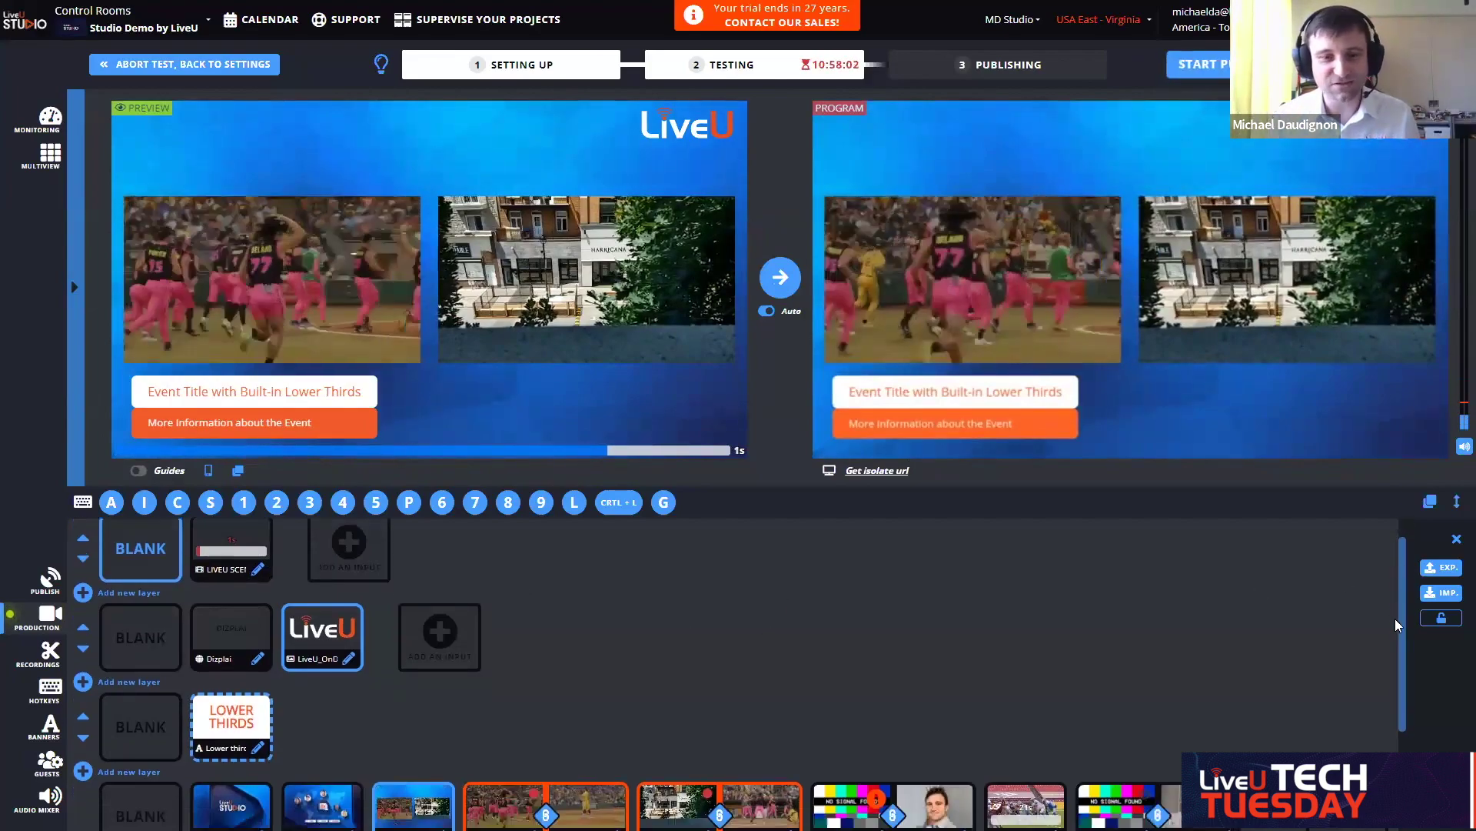
drag(1395, 618, 1411, 698)
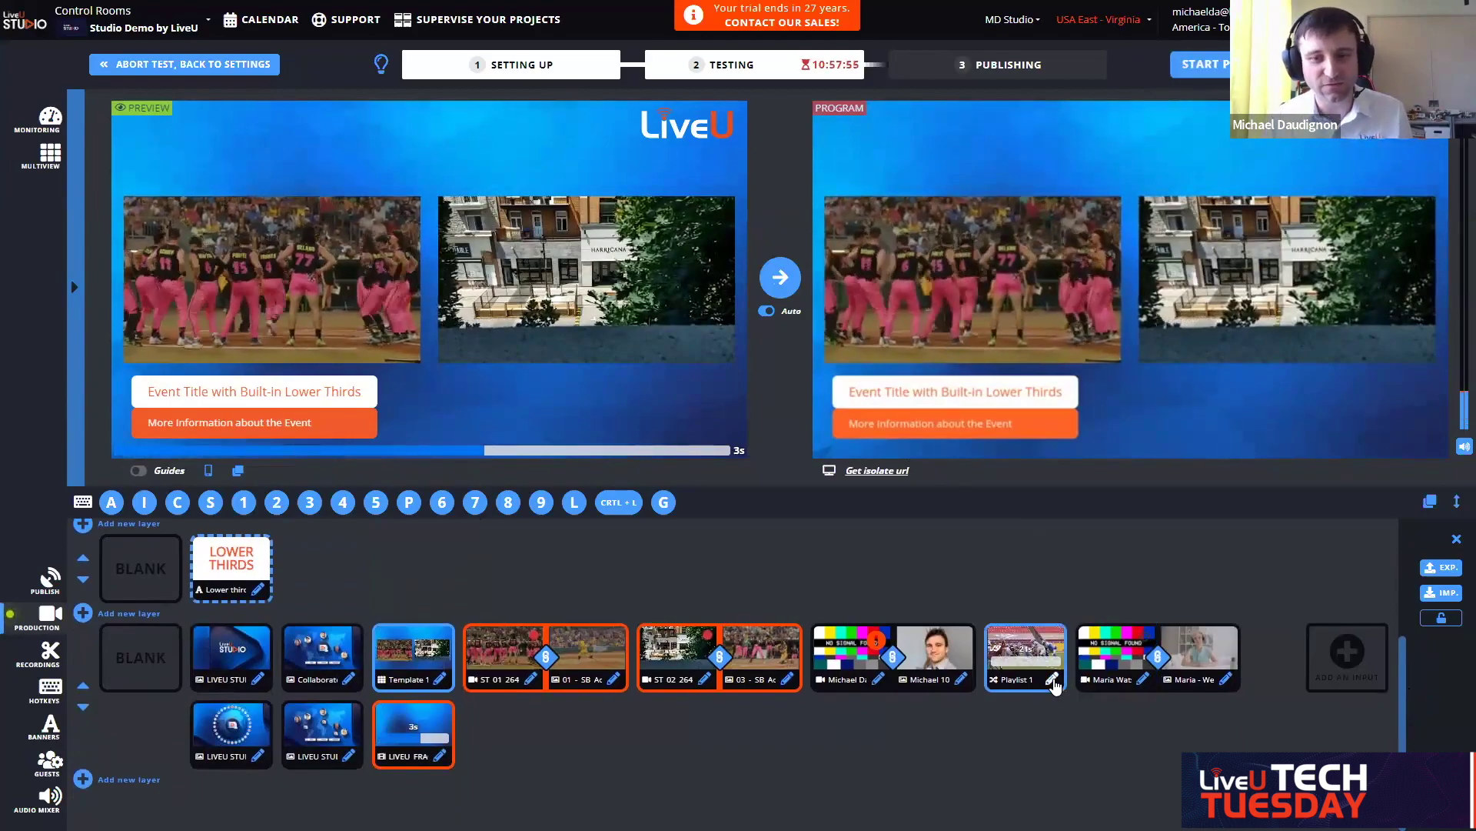
click(1052, 680)
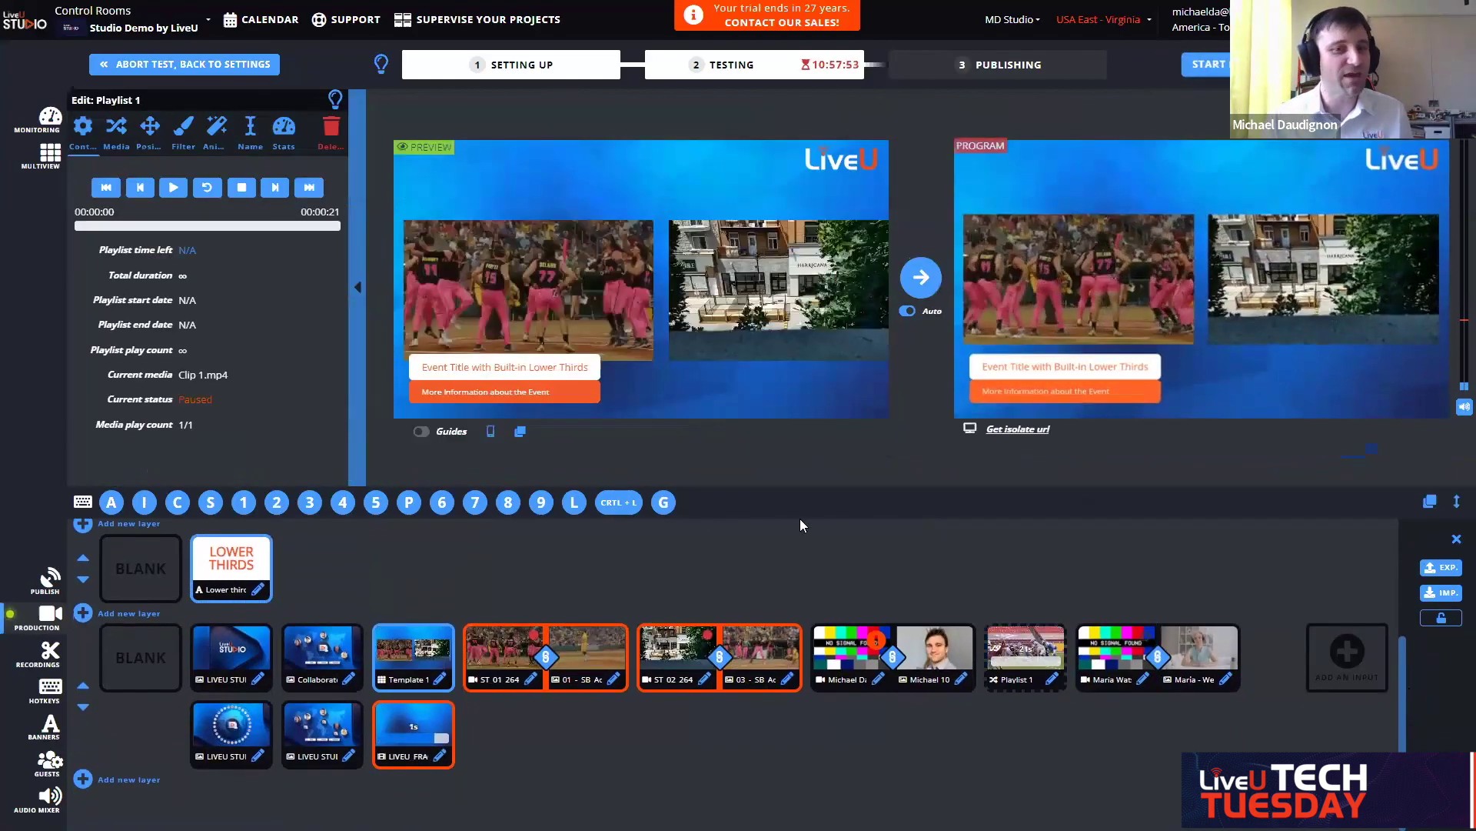
click(173, 187)
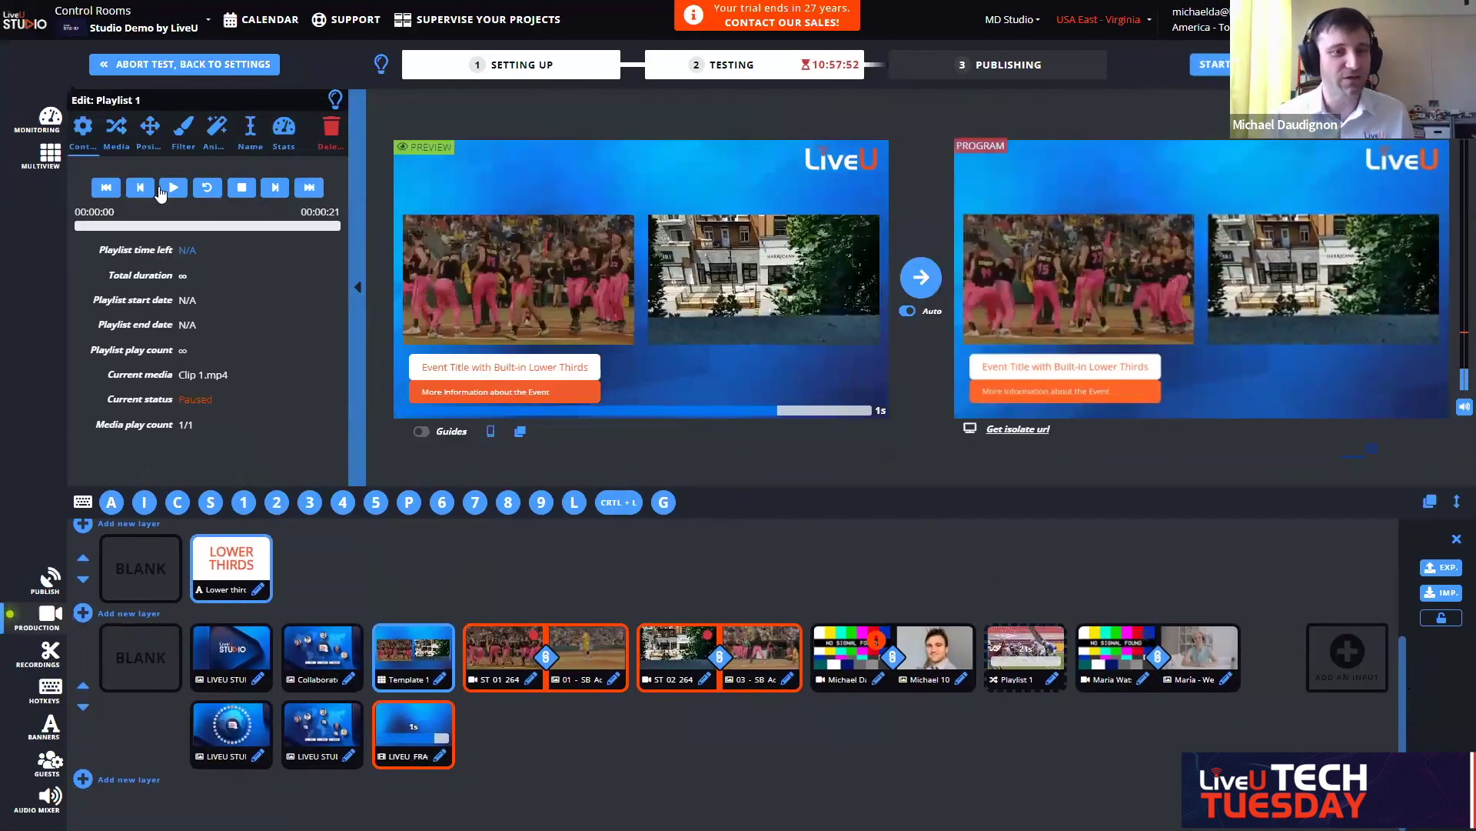
click(119, 144)
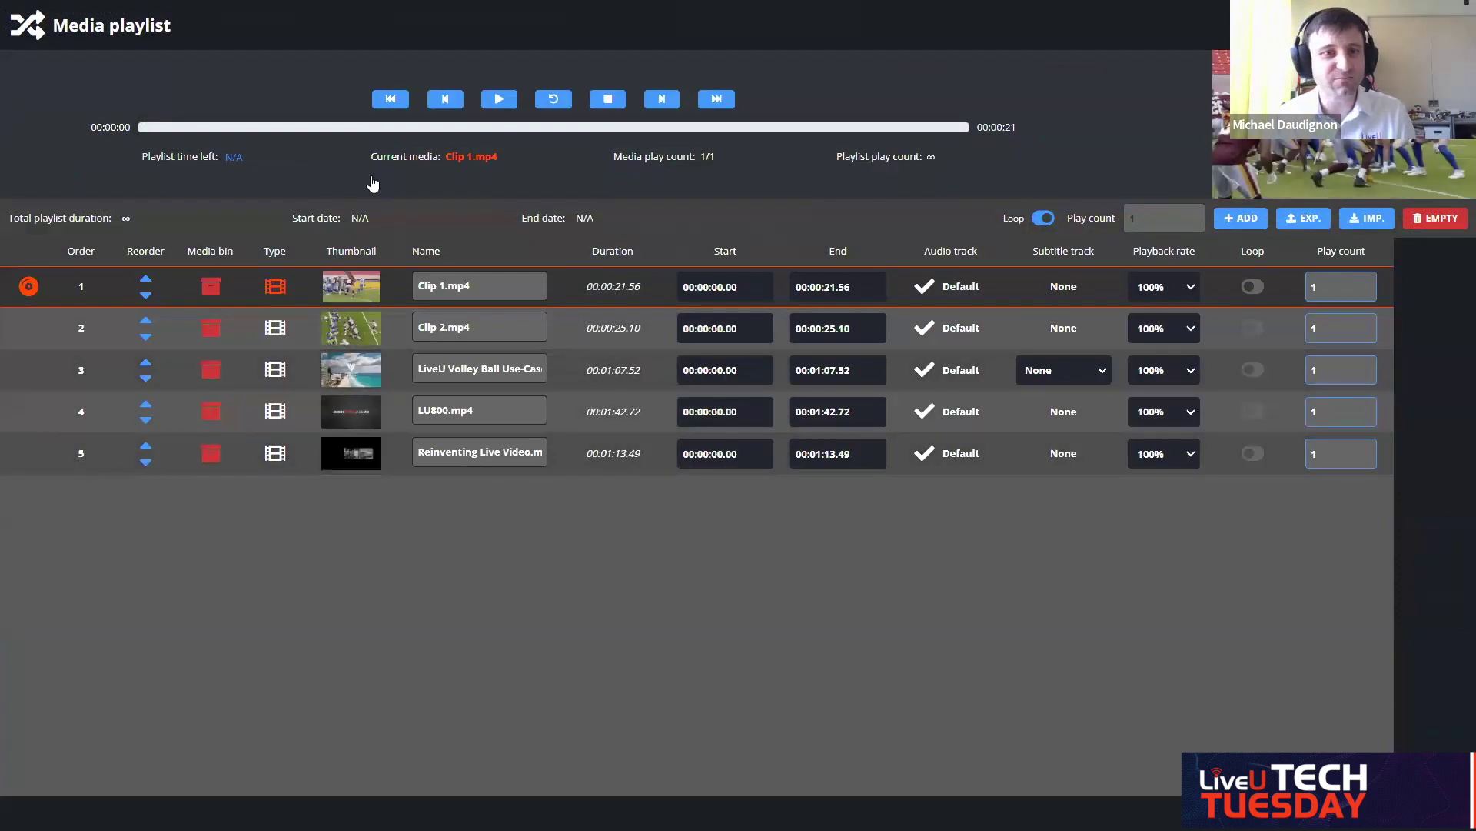
key(Escape)
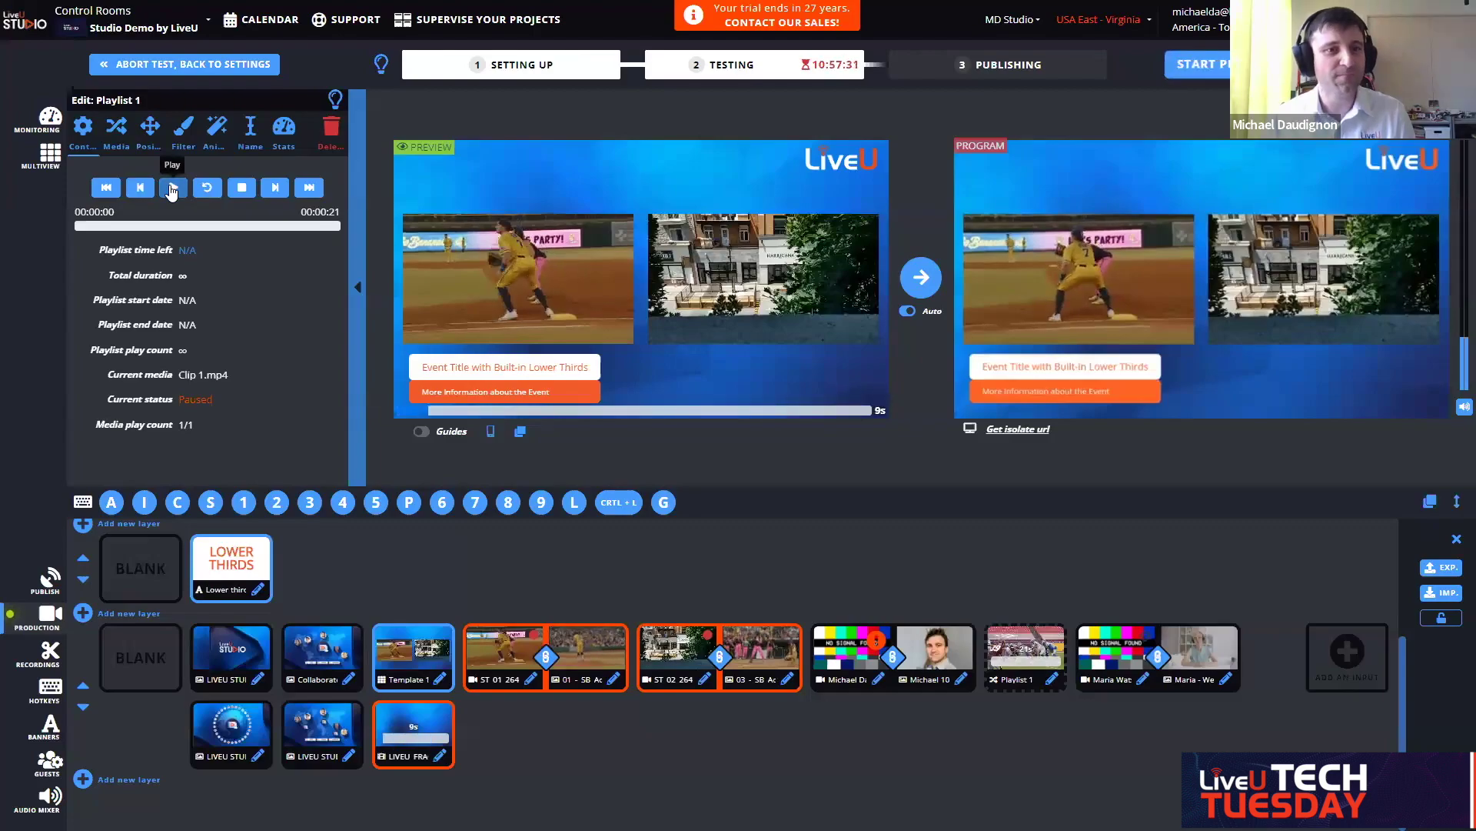
Step: Play Playlist 1 on the program output and collapse its edit panel
click(172, 189)
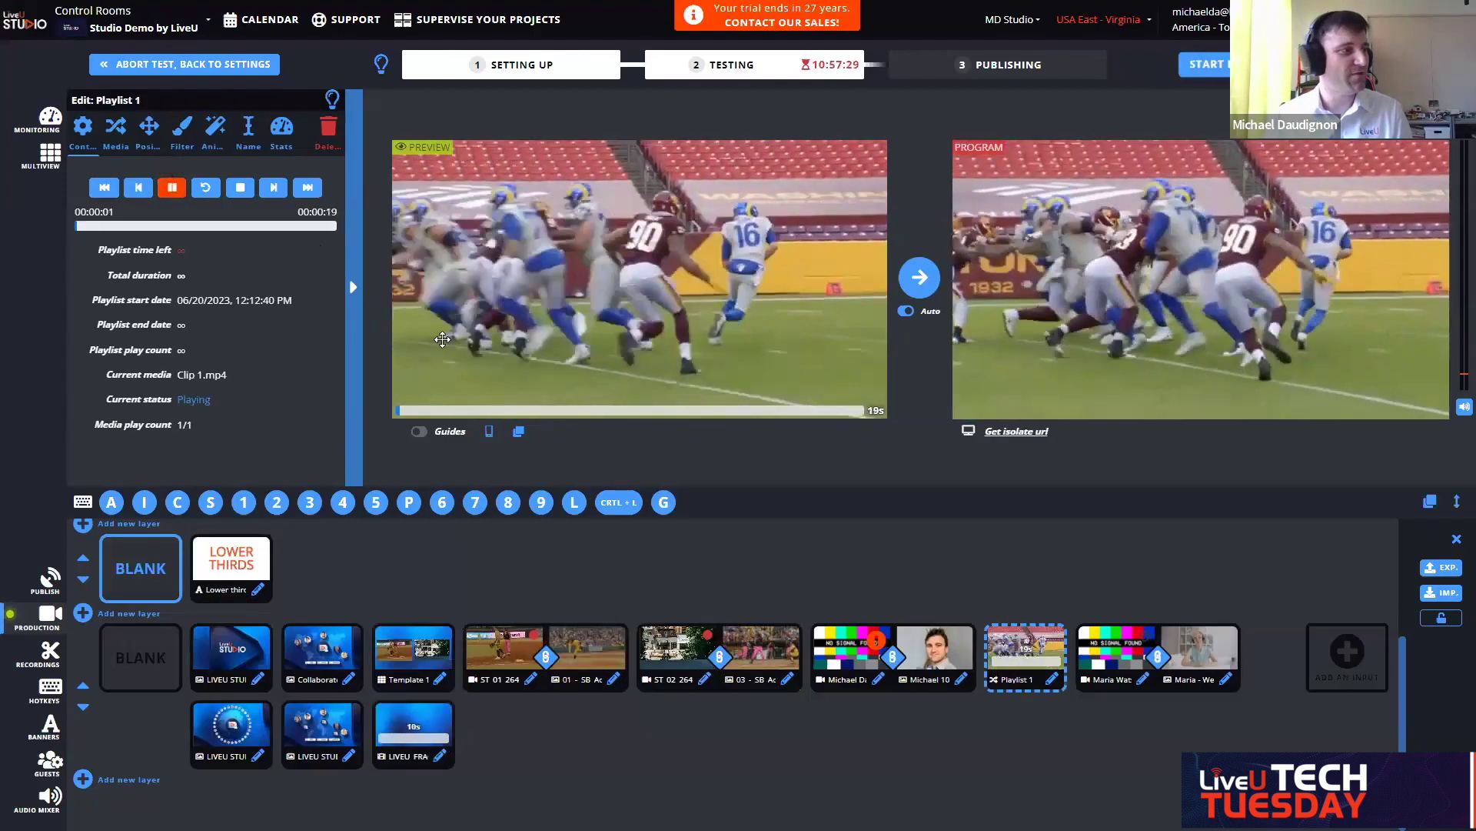
click(353, 287)
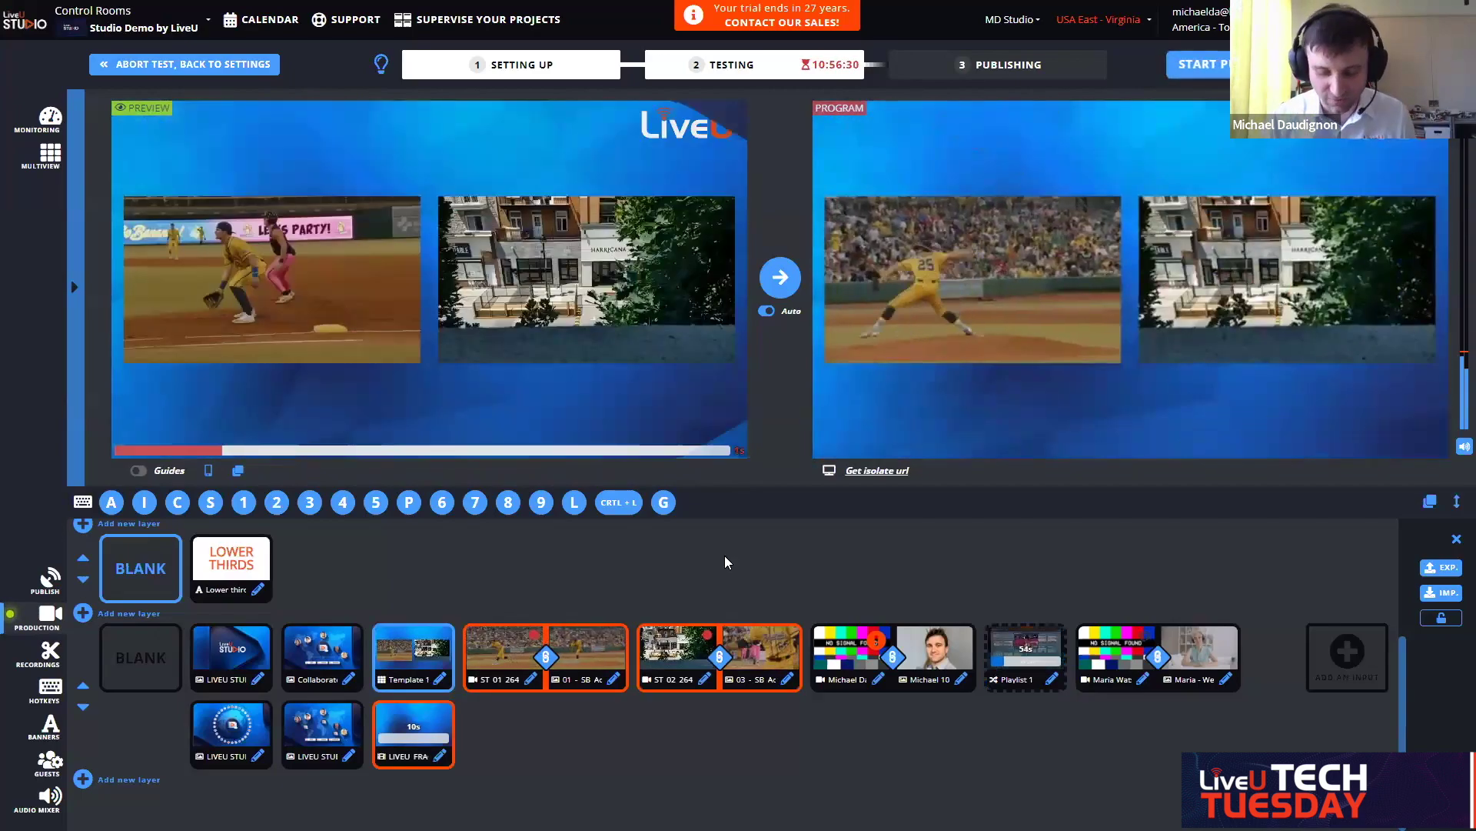
Step: Show the Event Title lower thirds over the side-by-side layout and hide them again
key(l)
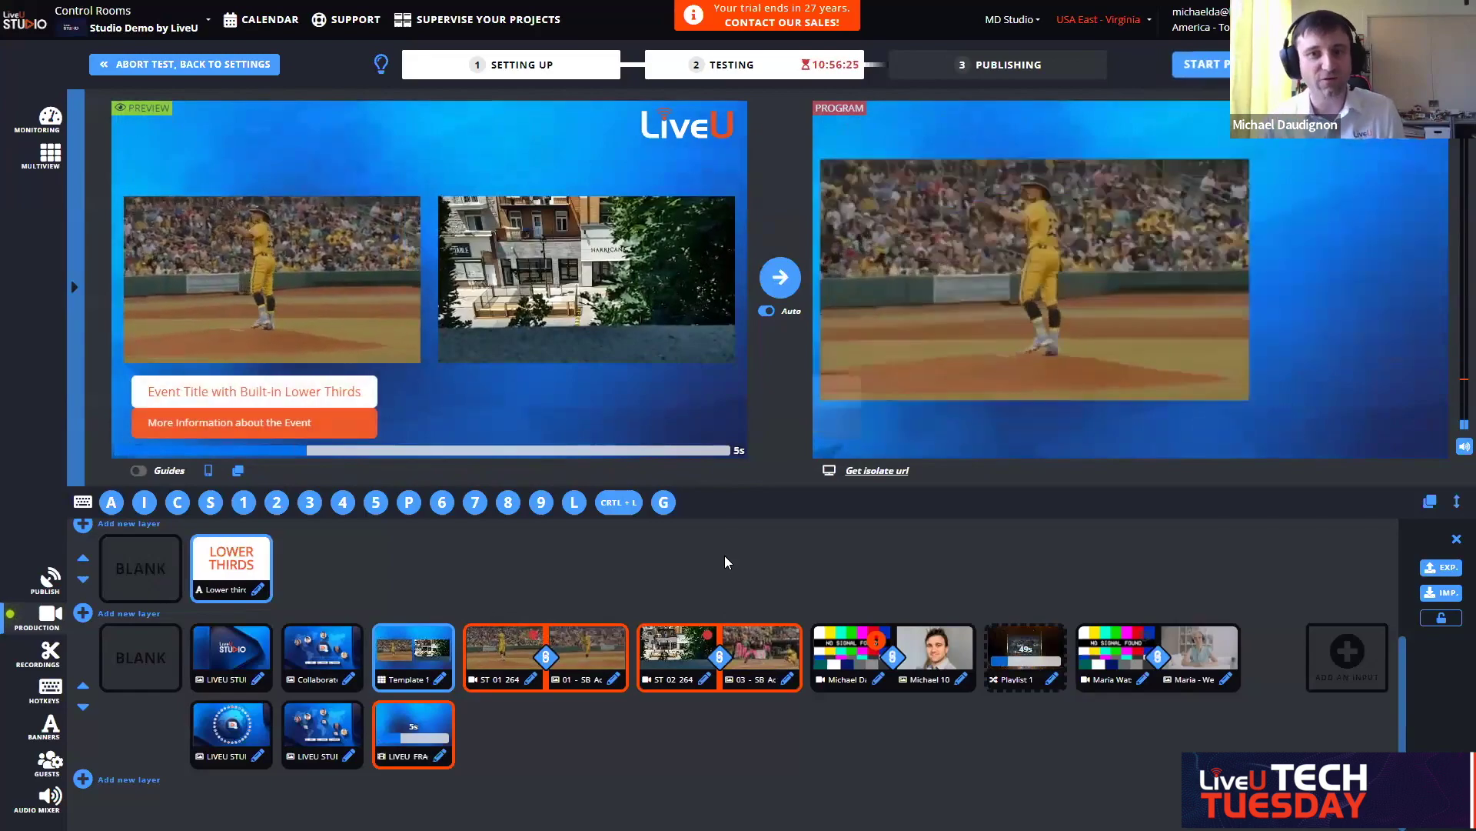
key(l)
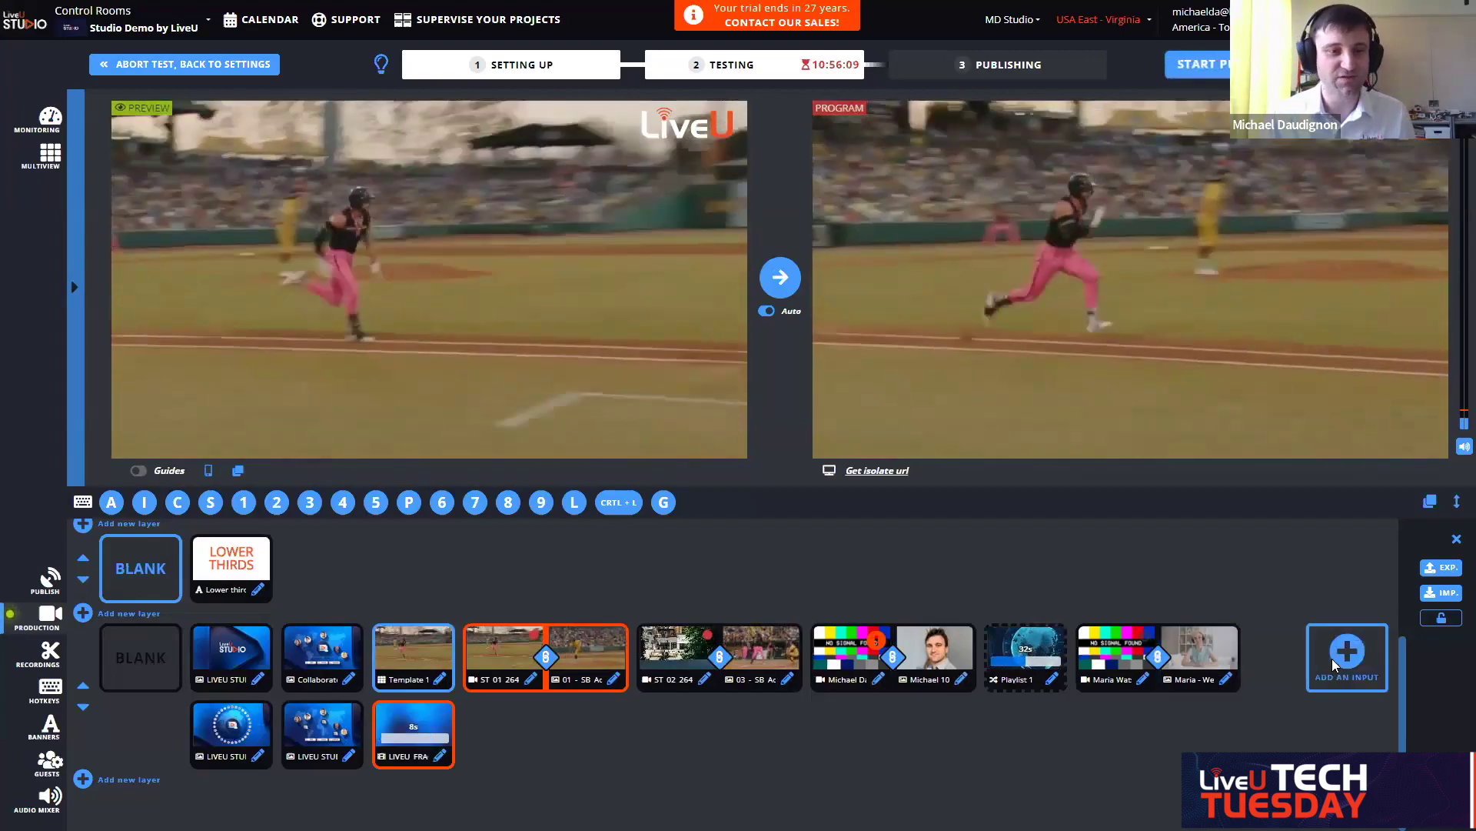
Step: Open the live source options for adding a new input to the main layer
click(1334, 666)
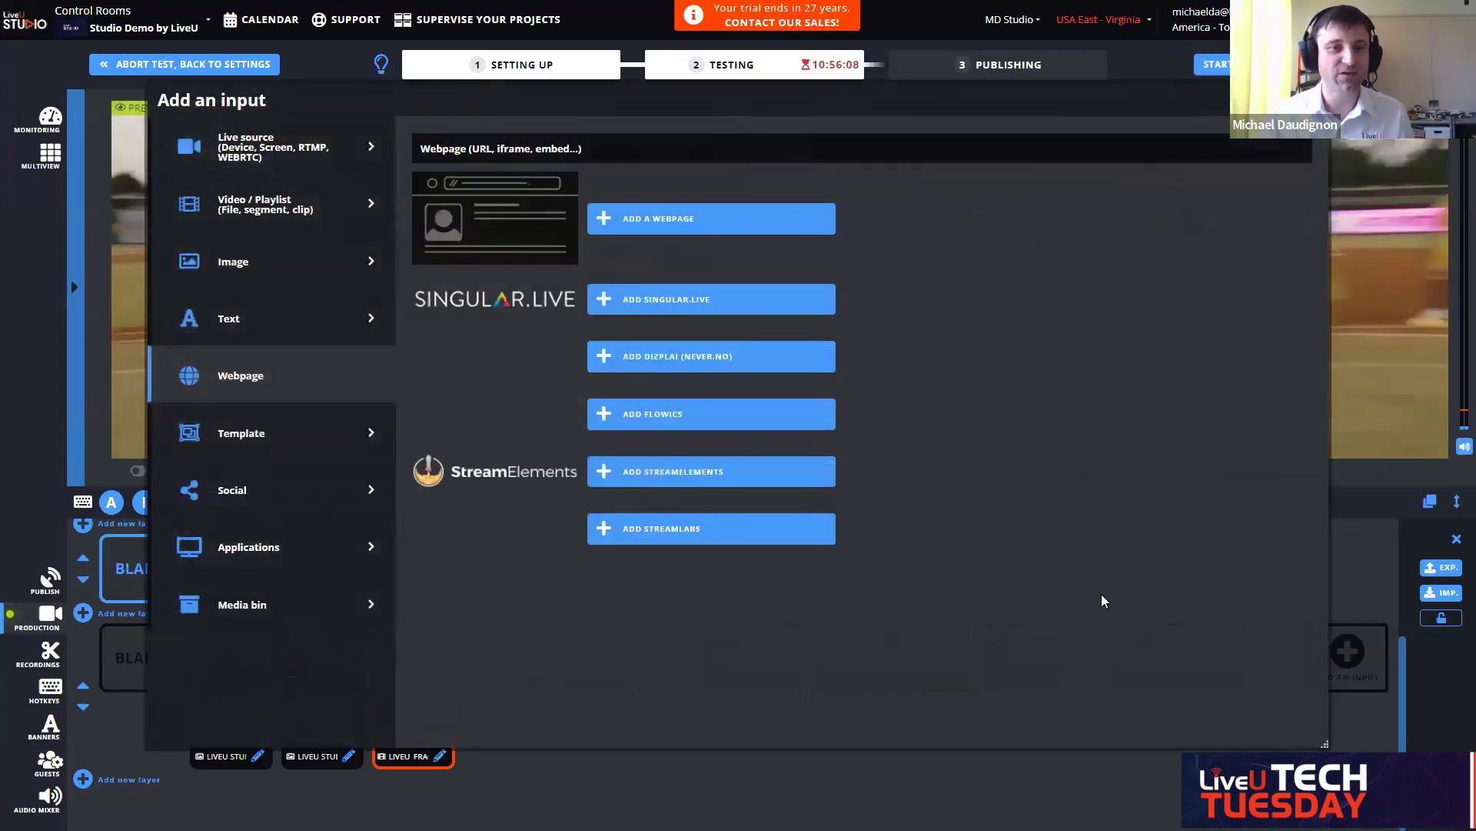
click(271, 158)
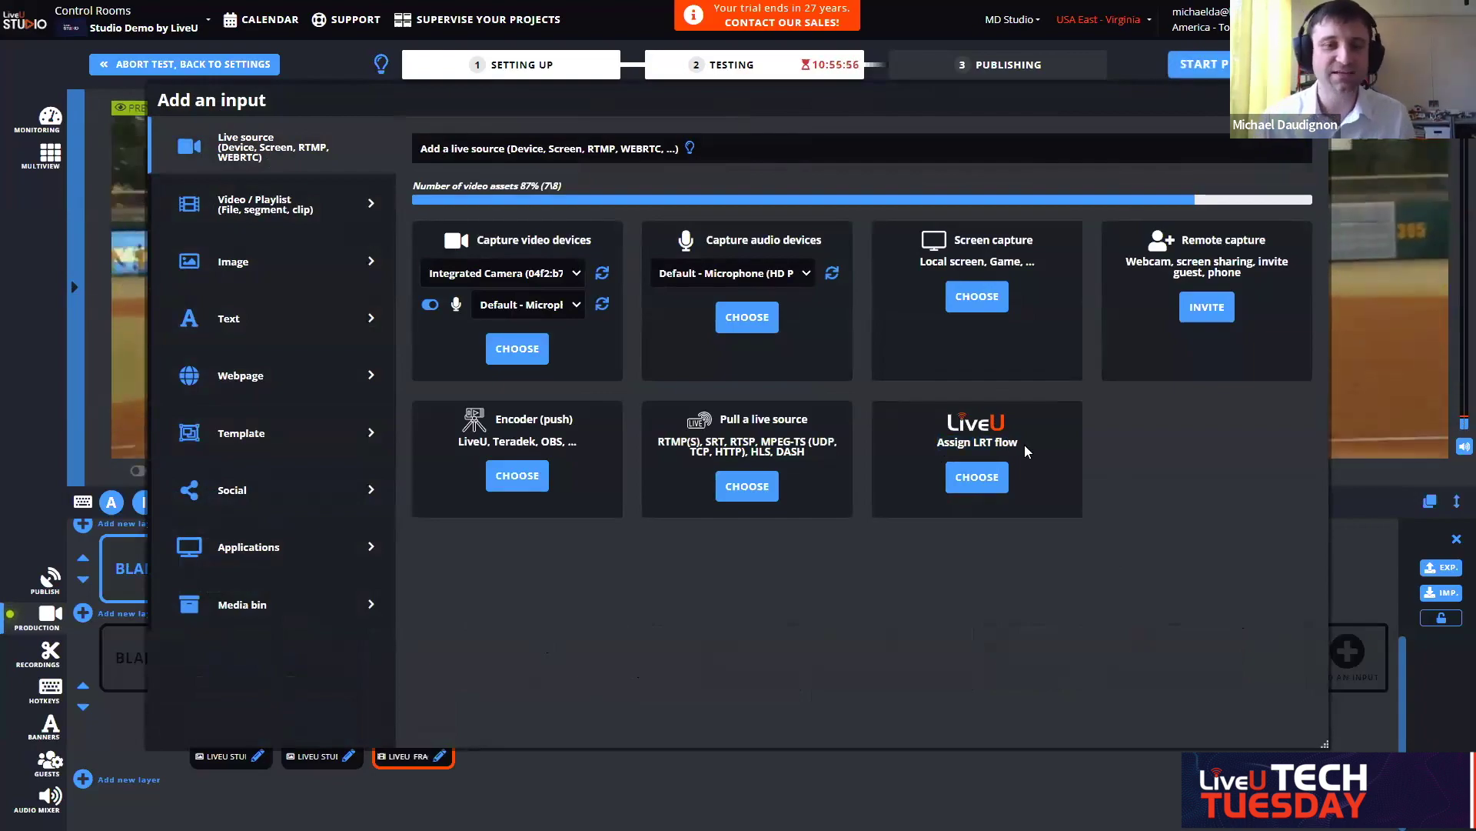
click(747, 492)
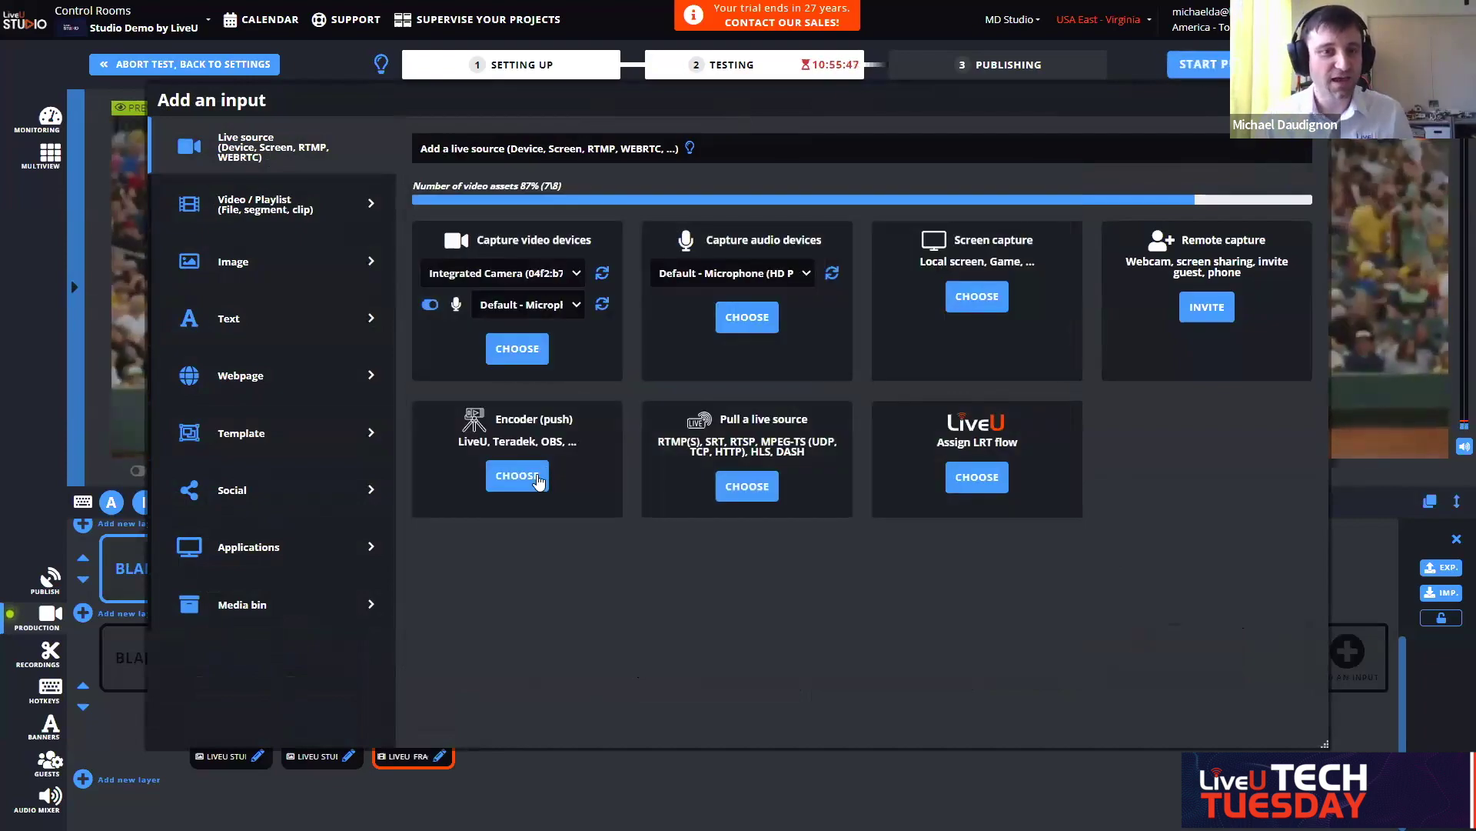
Step: Examine the RTMP and SRT encoders available for a push source, and the remote capture option for inviting guests
click(518, 475)
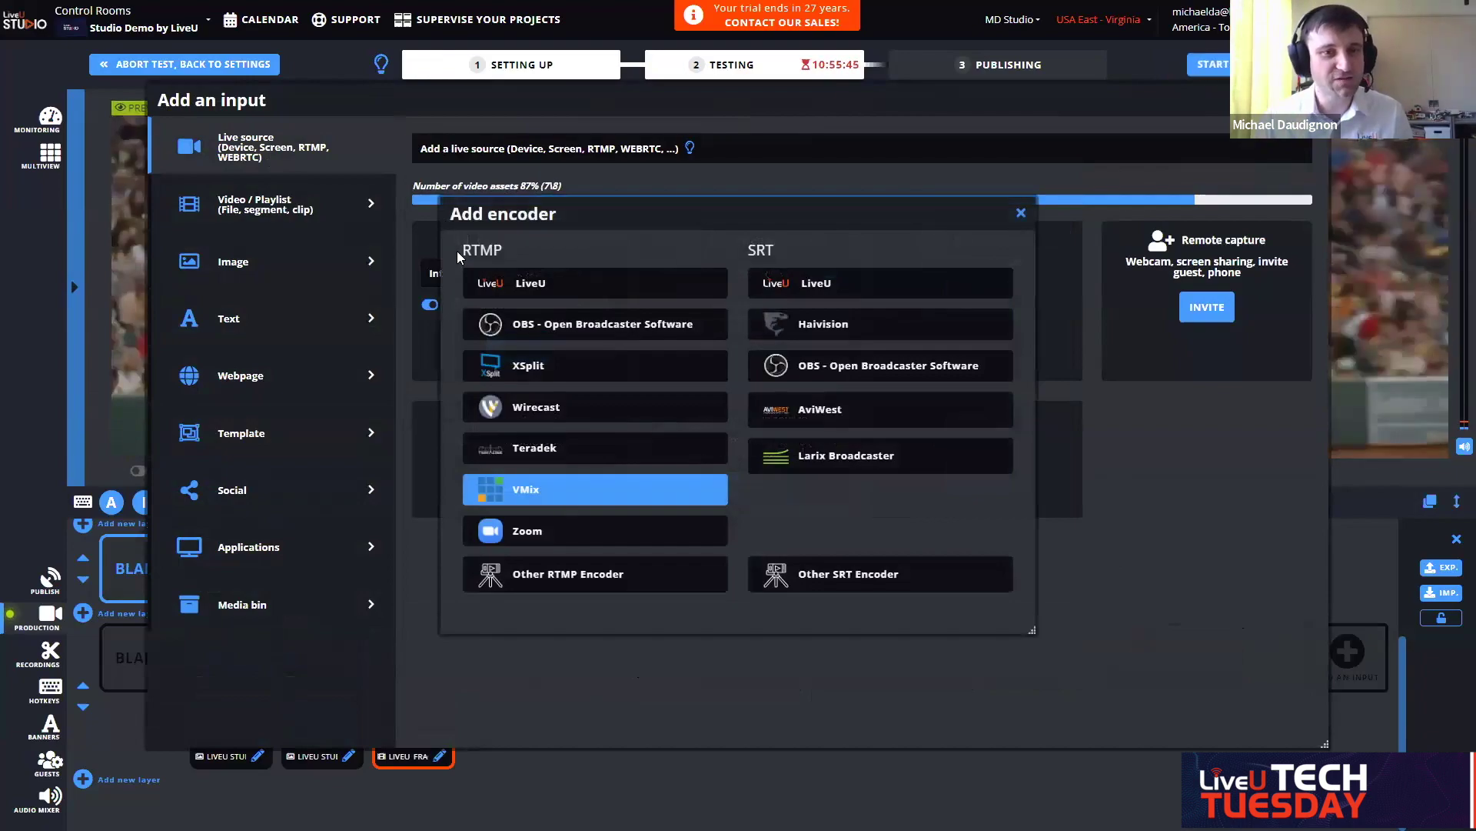
drag(457, 251, 505, 250)
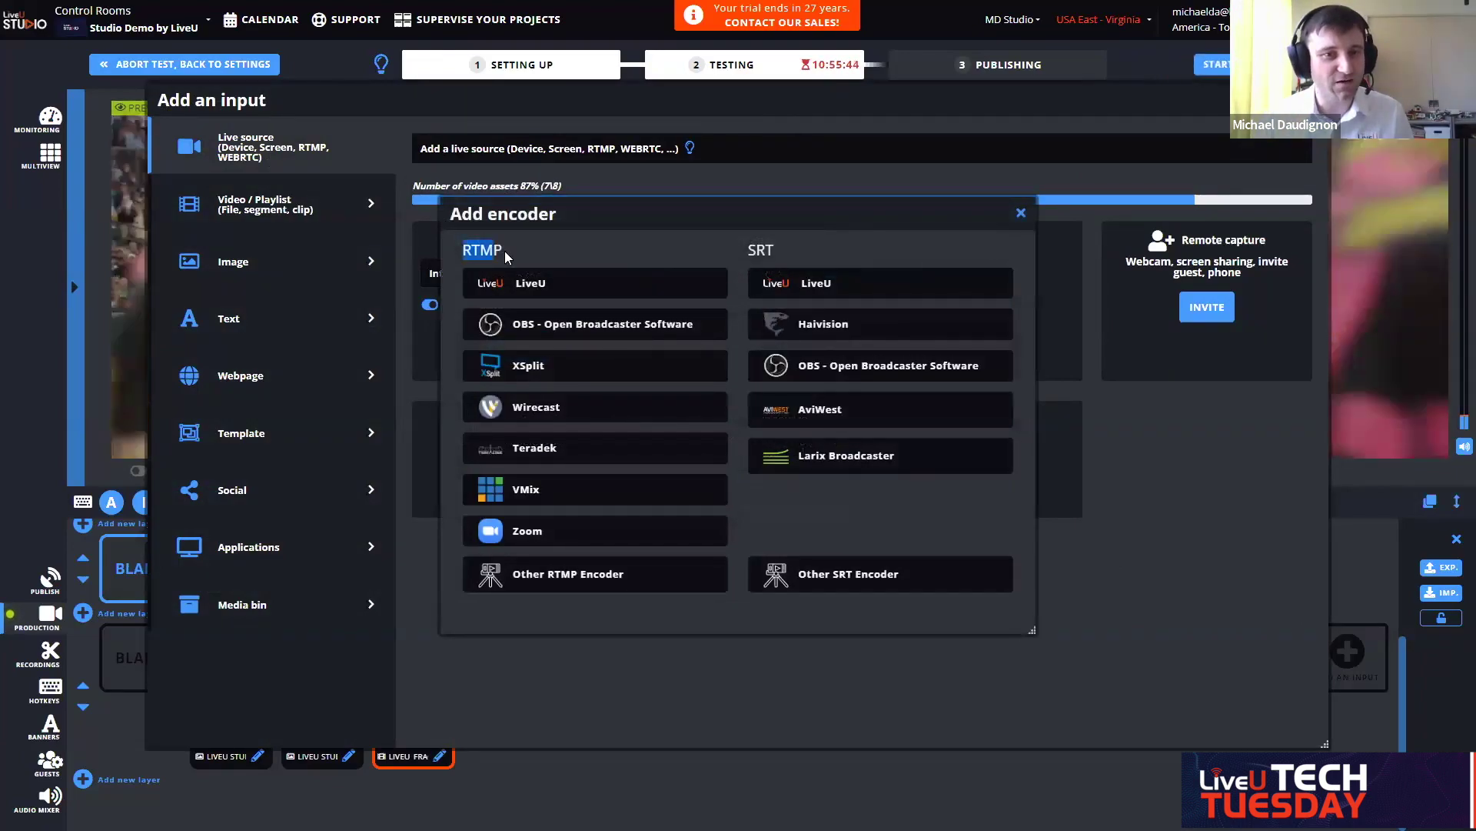
double_click(789, 250)
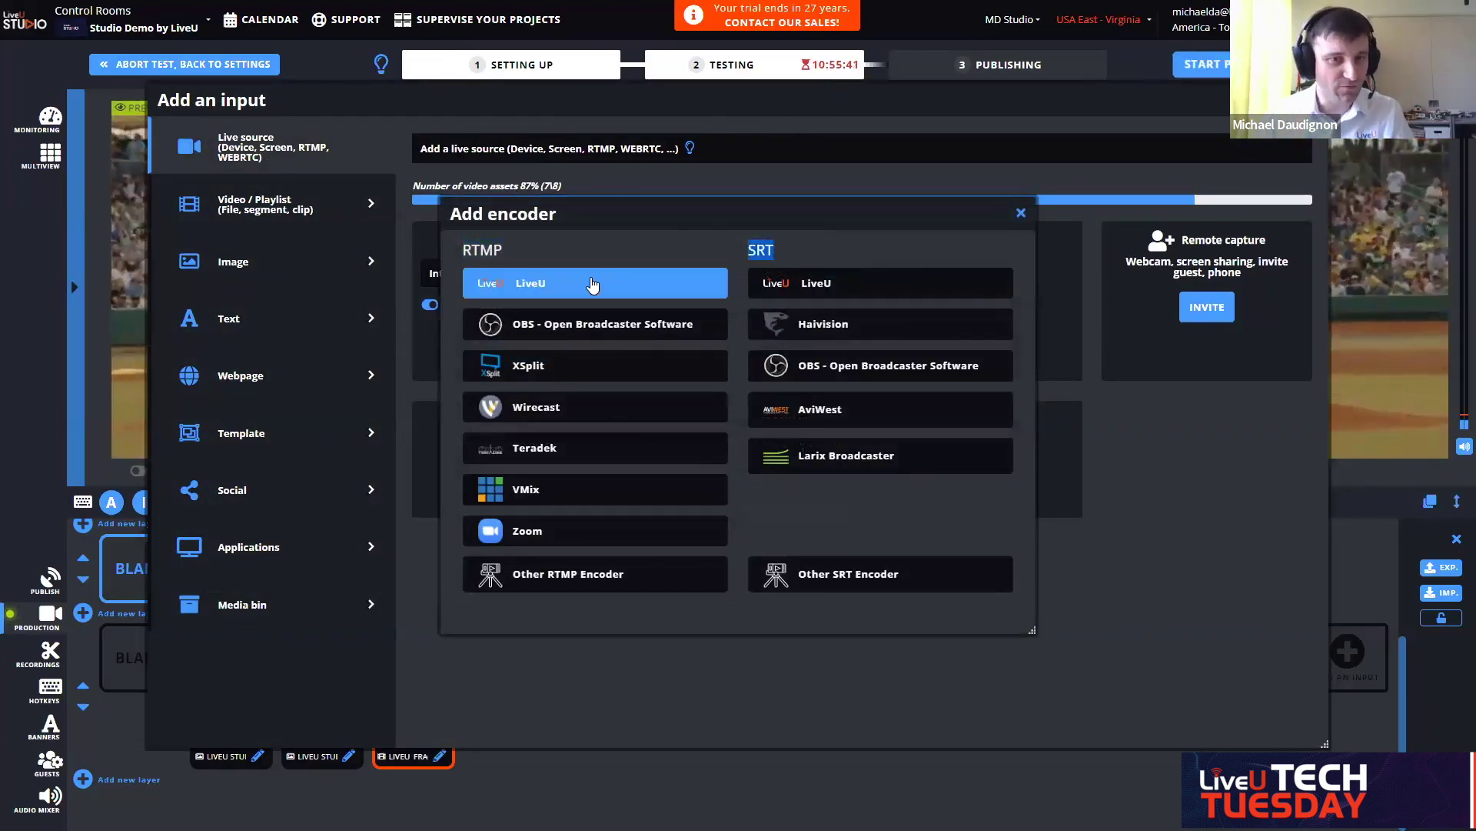
click(578, 342)
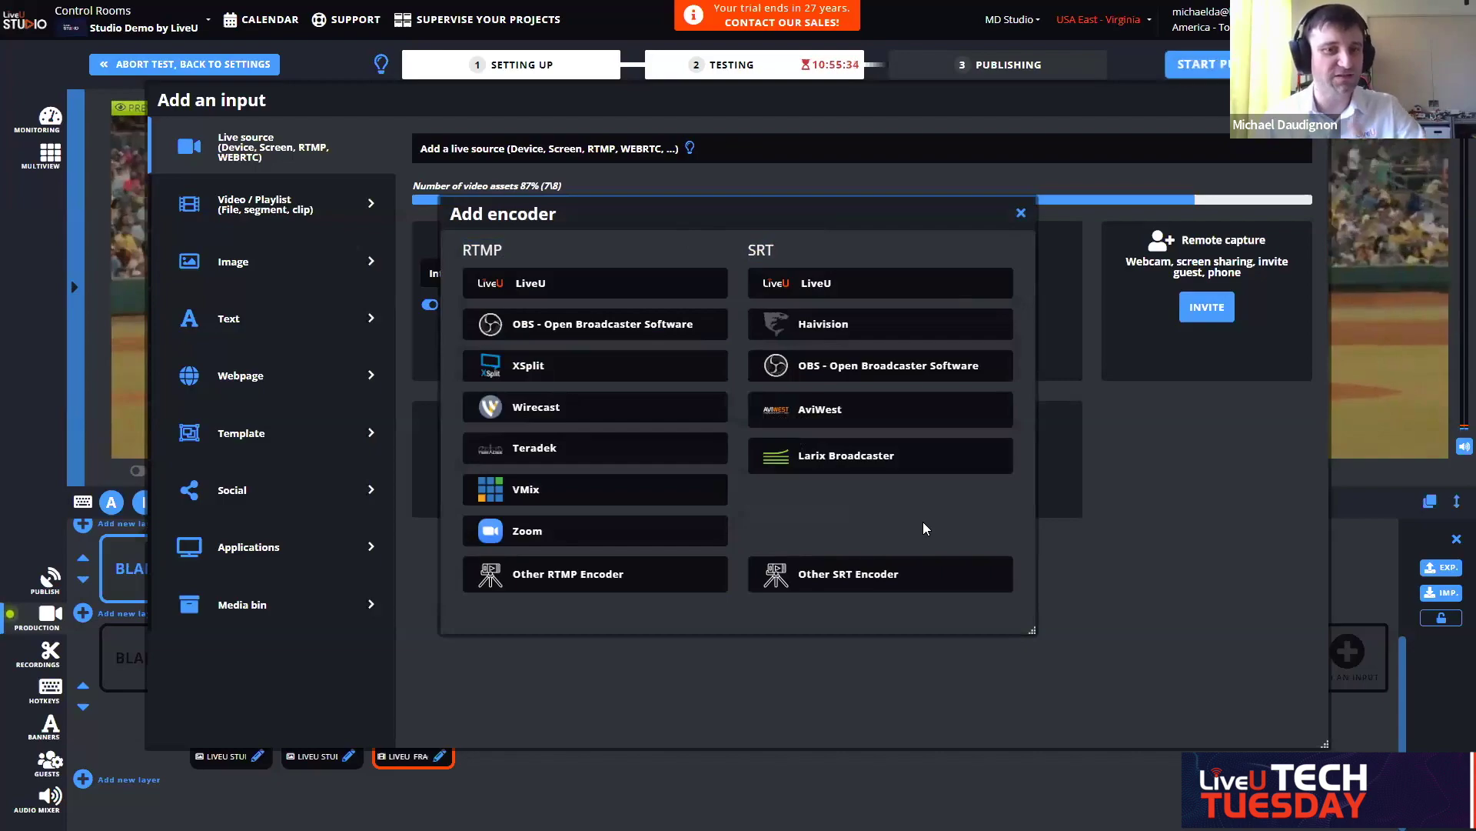
click(1020, 215)
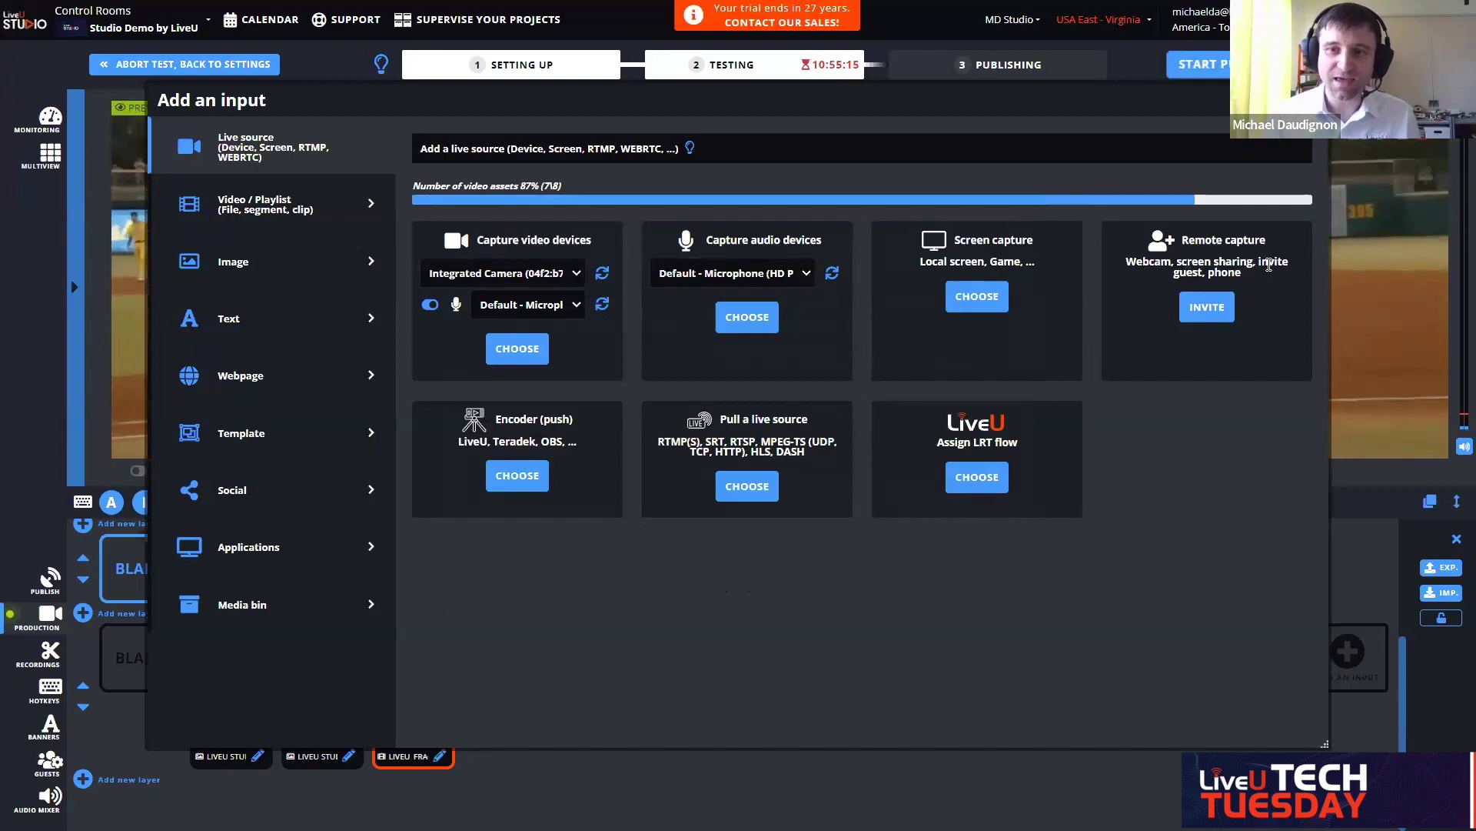
drag(1124, 261, 1284, 280)
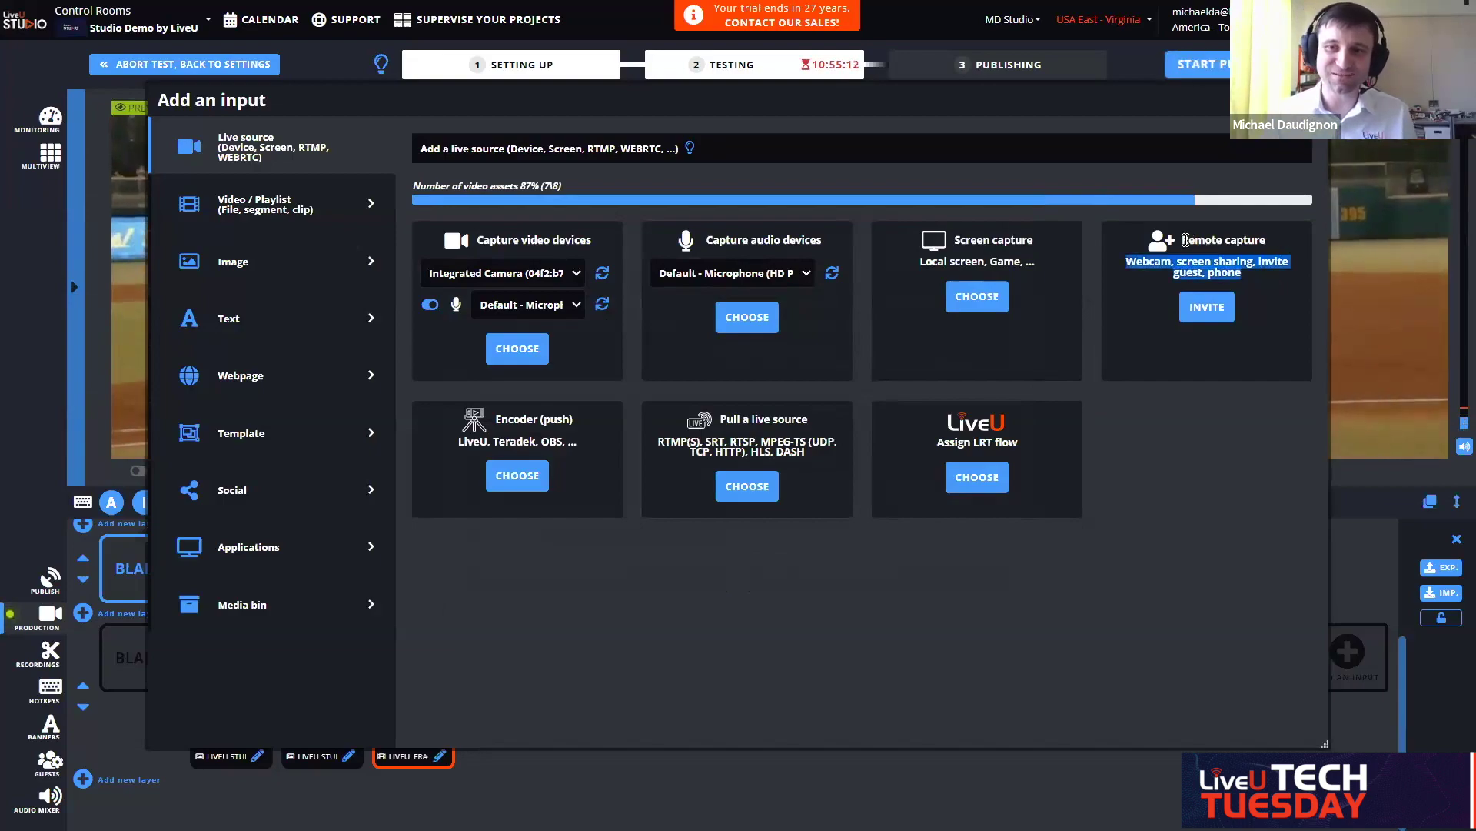
Step: Review the remote capture option for webcams, screen sharing and guests, and close the input options
drag(1182, 240, 1284, 246)
click(1279, 251)
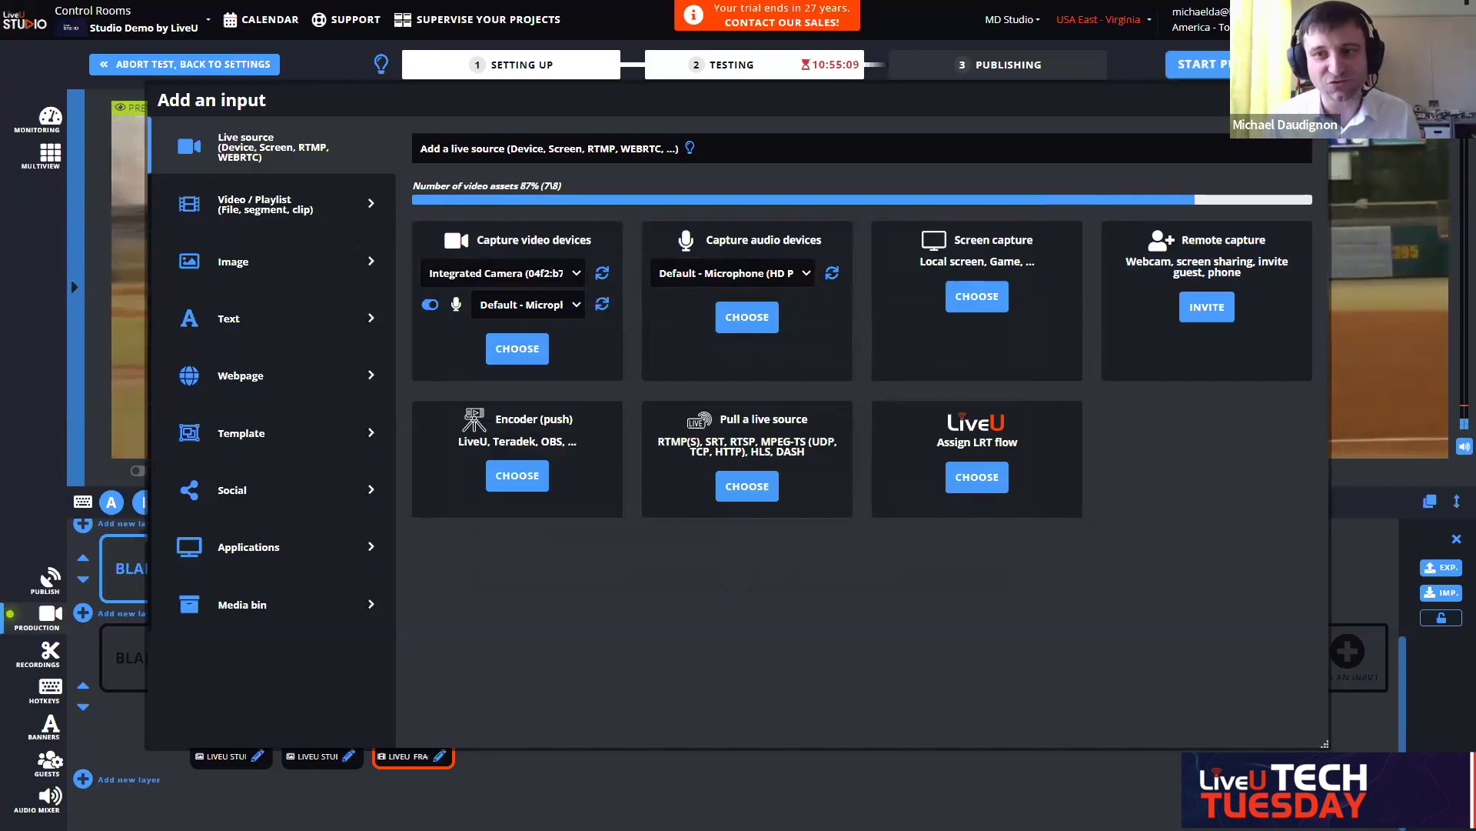
key(Escape)
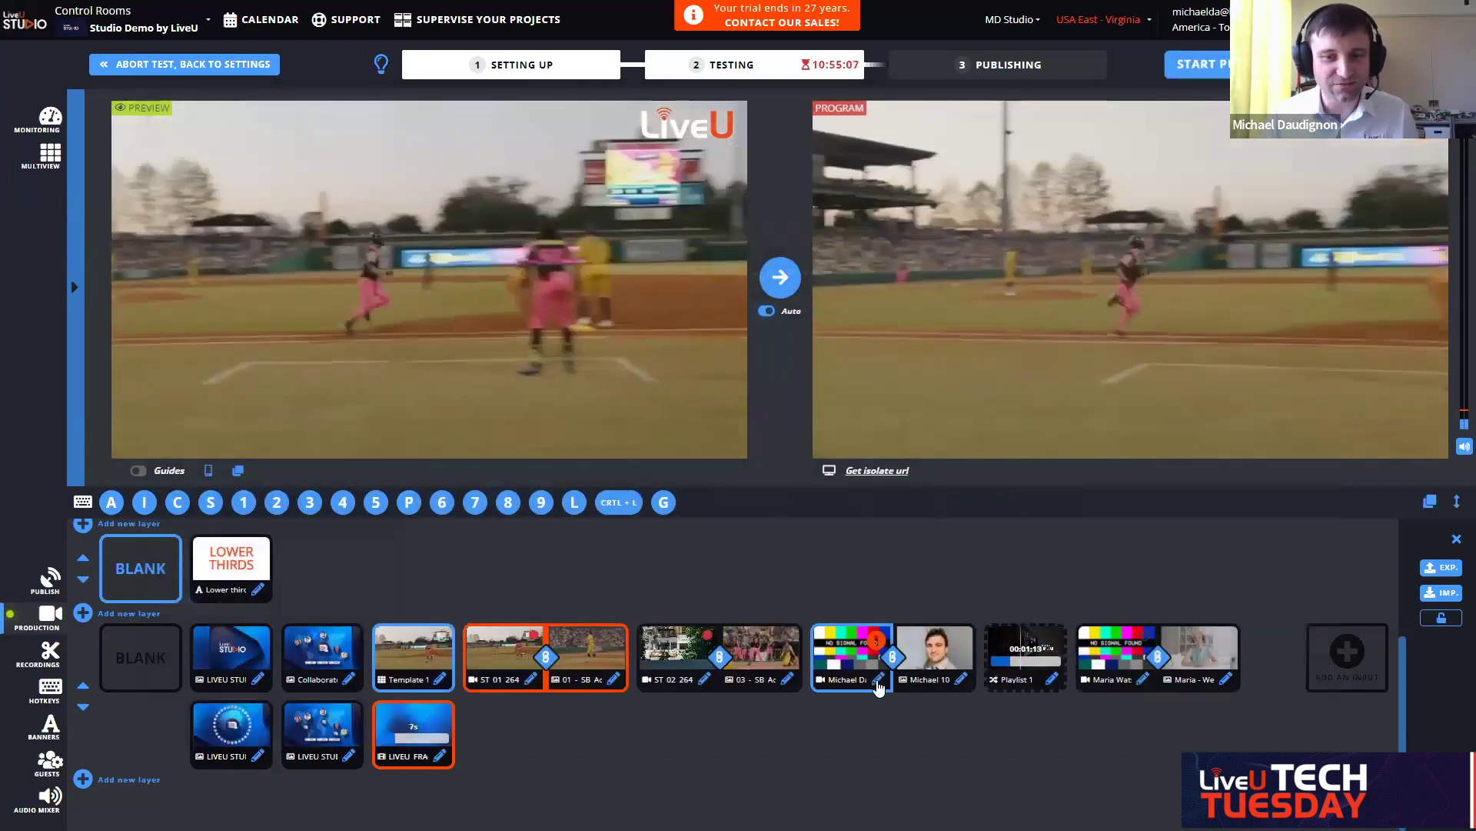
Step: Open the remote host's guest input and join its browser session as host with audio enabled
click(879, 679)
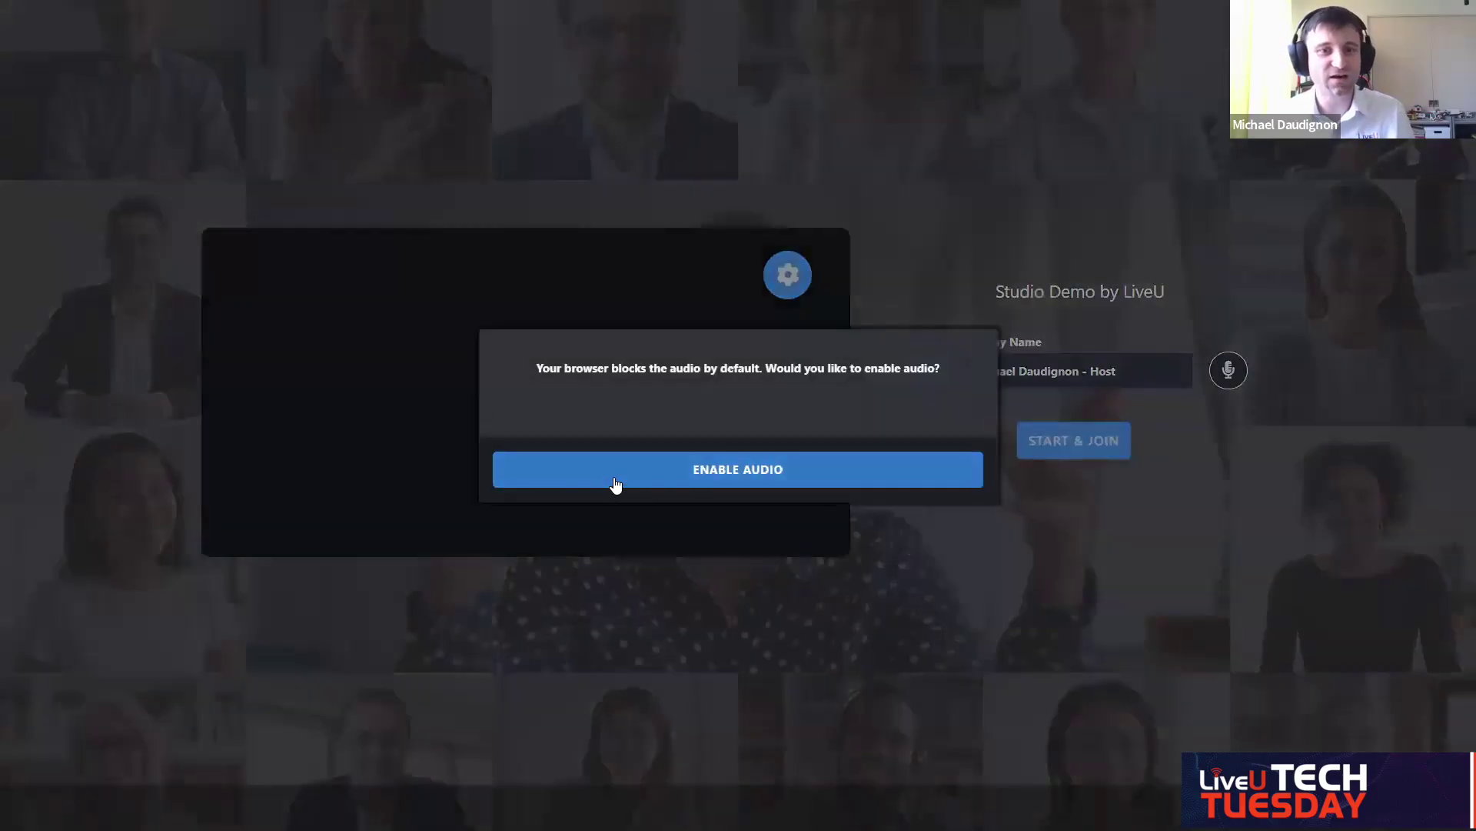
click(615, 483)
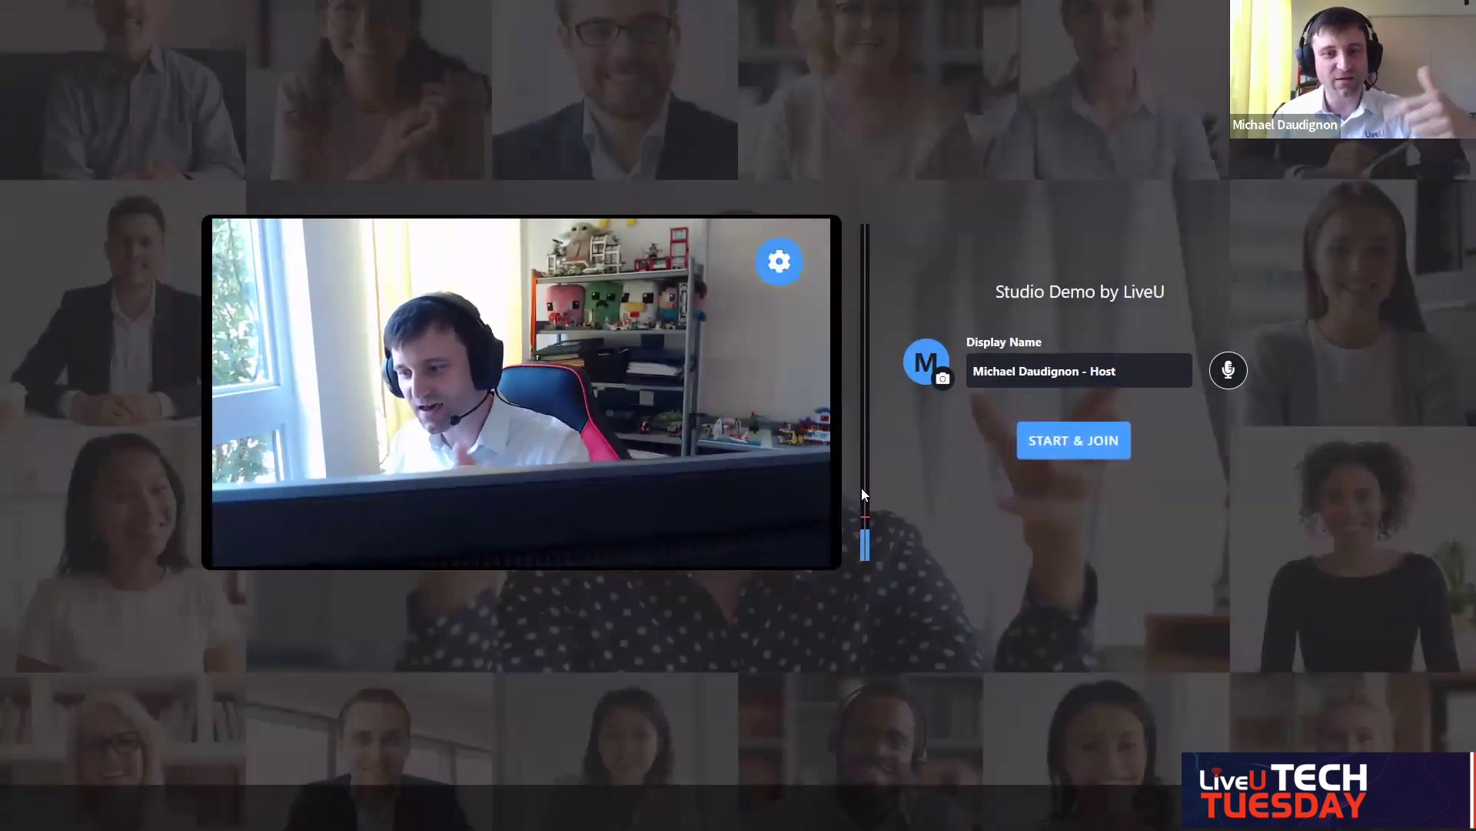
click(1066, 442)
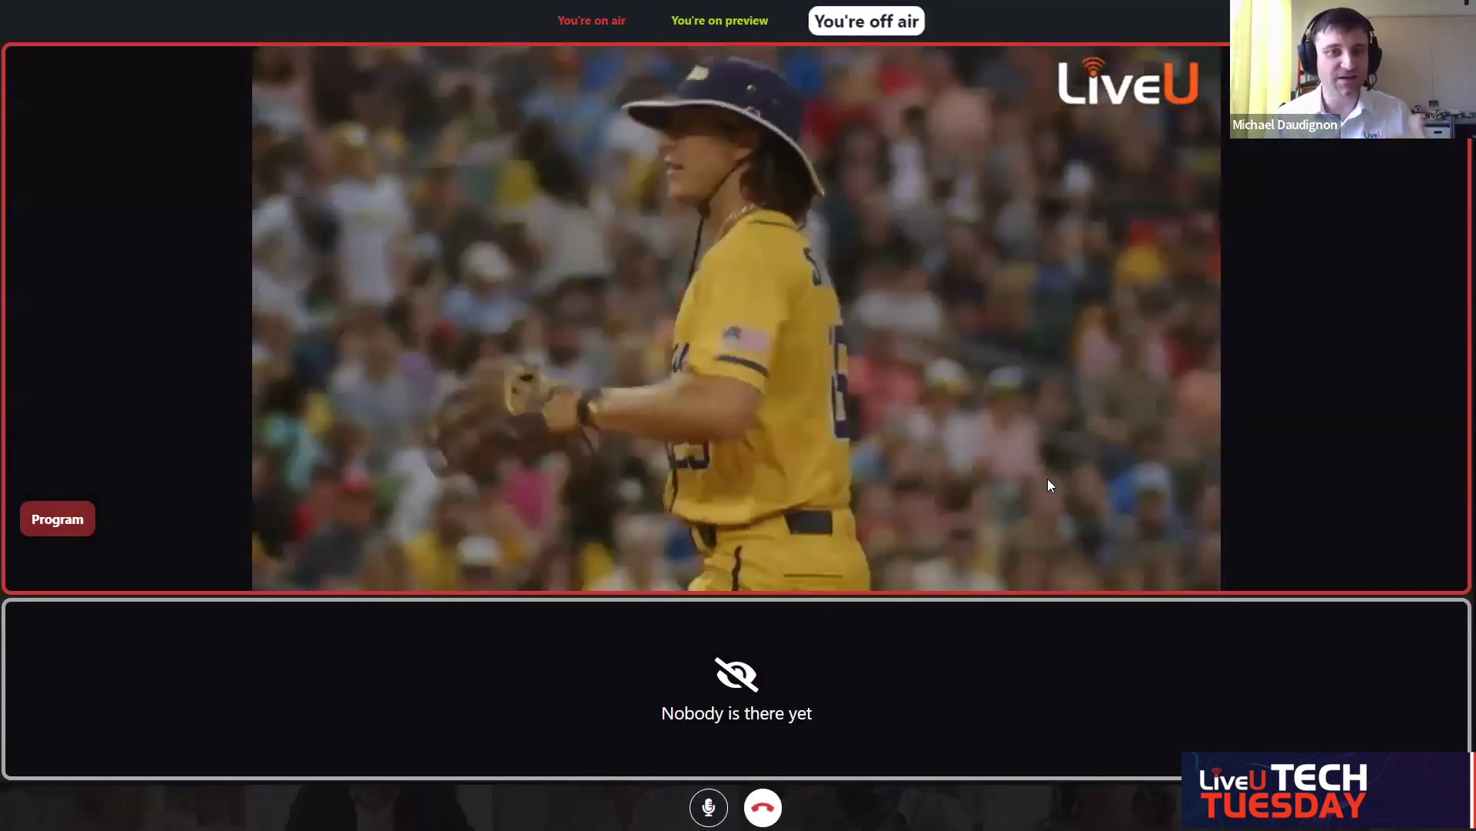
mouse_move(1050, 477)
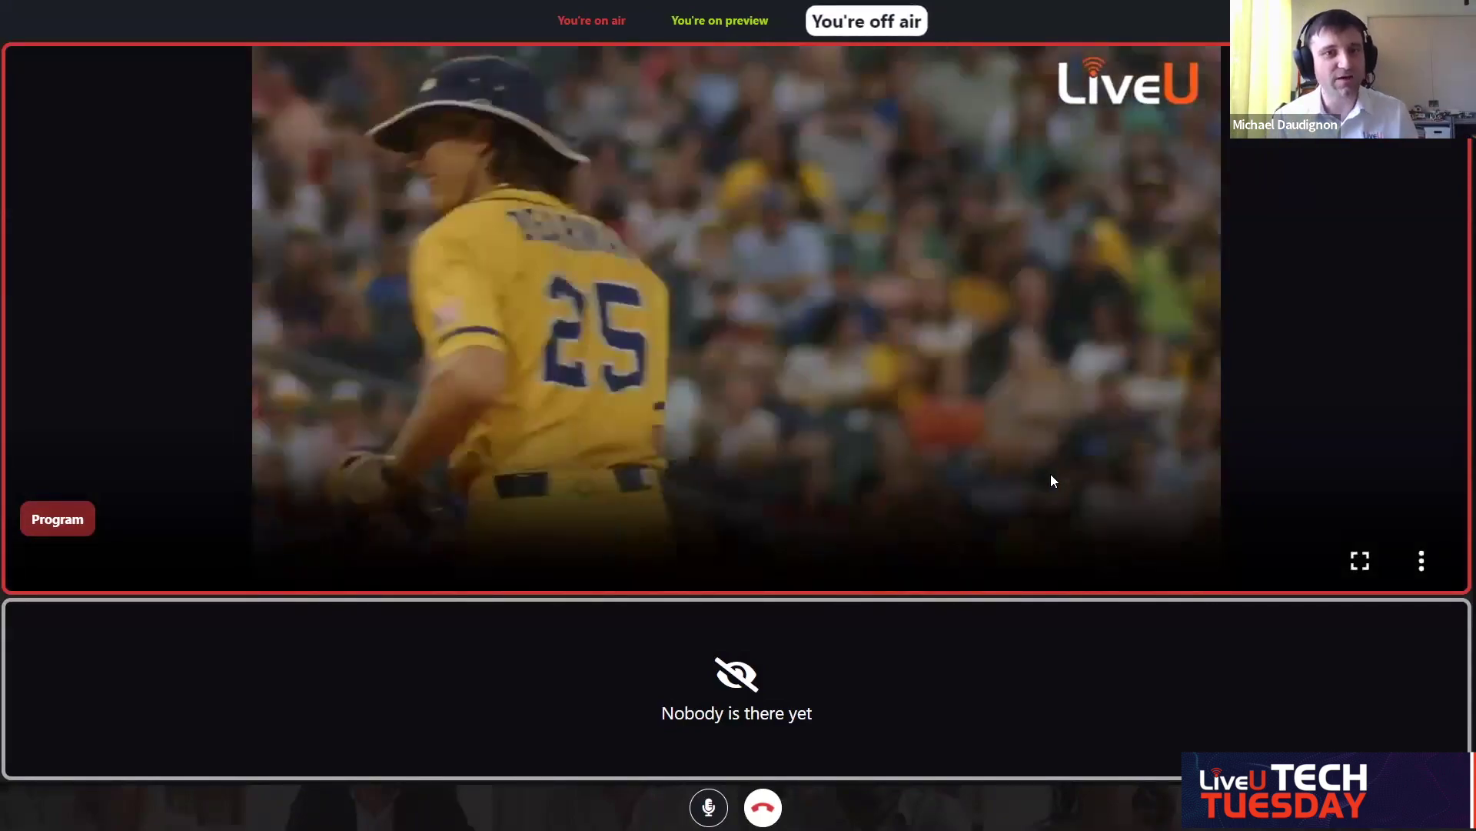
Step: Put the remote host's camera on the program output and check the on-air status in the guest session
key(alt+Tab)
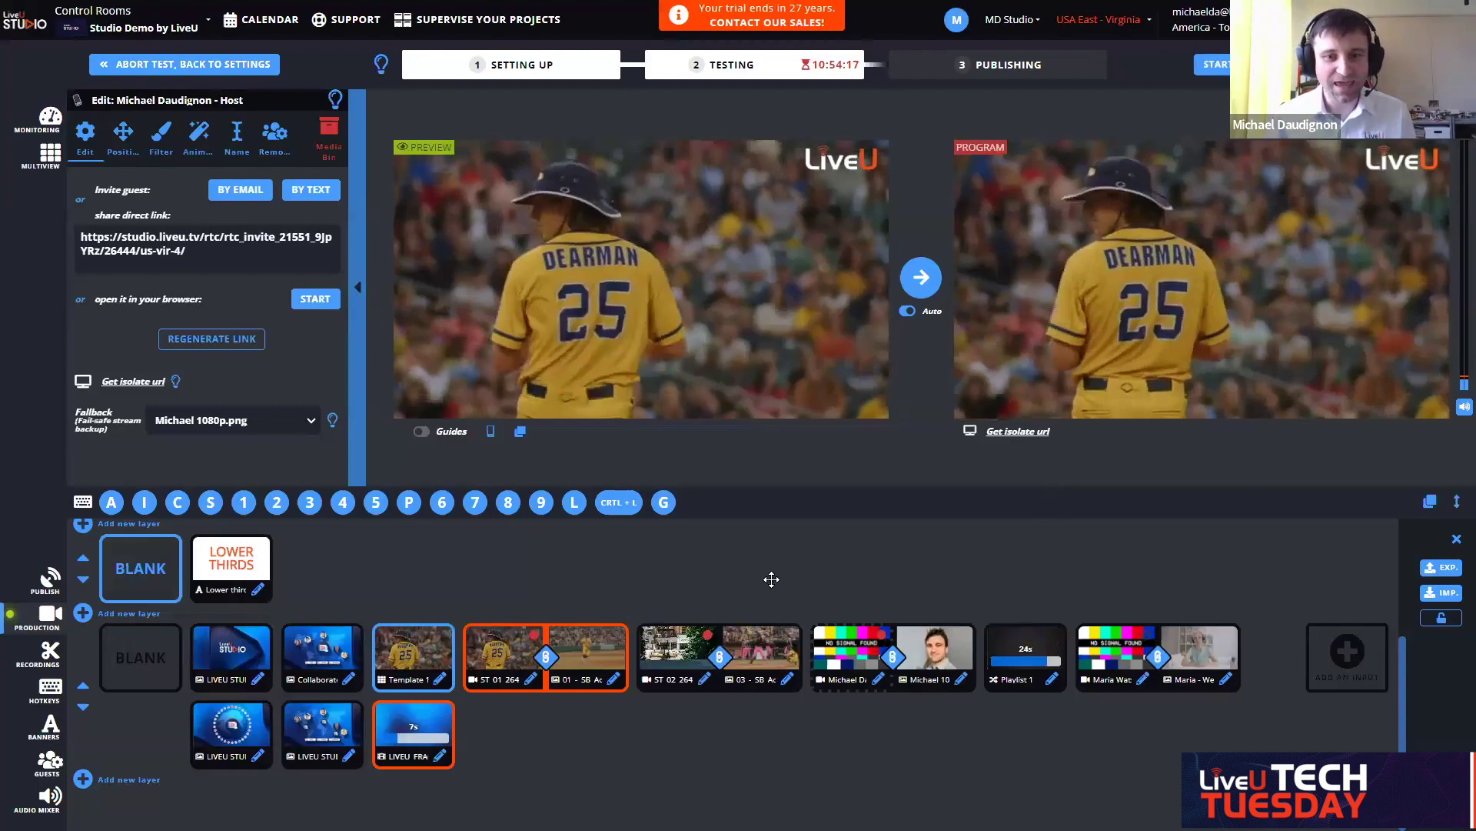
click(771, 579)
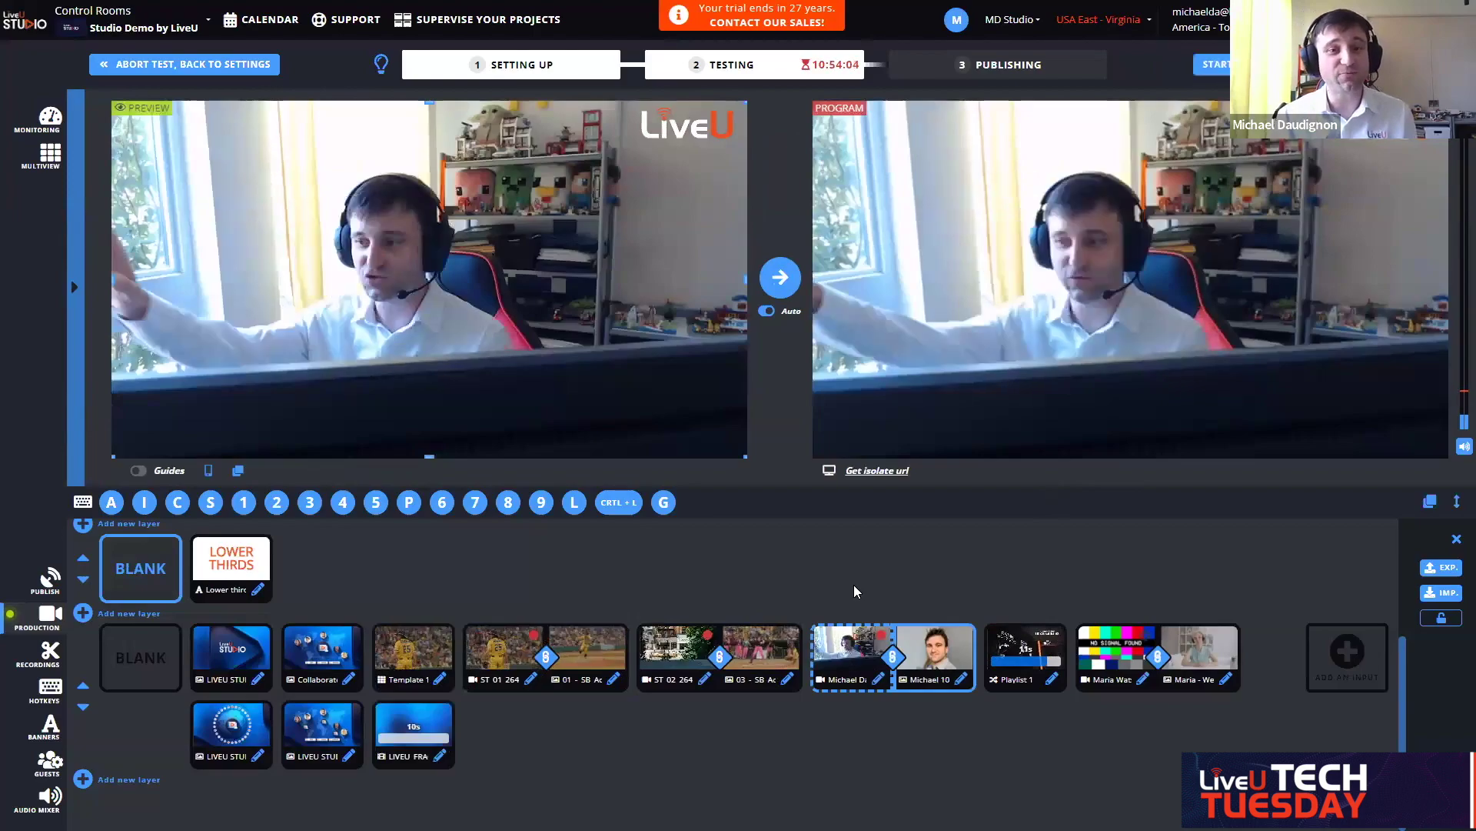
key(alt+Tab)
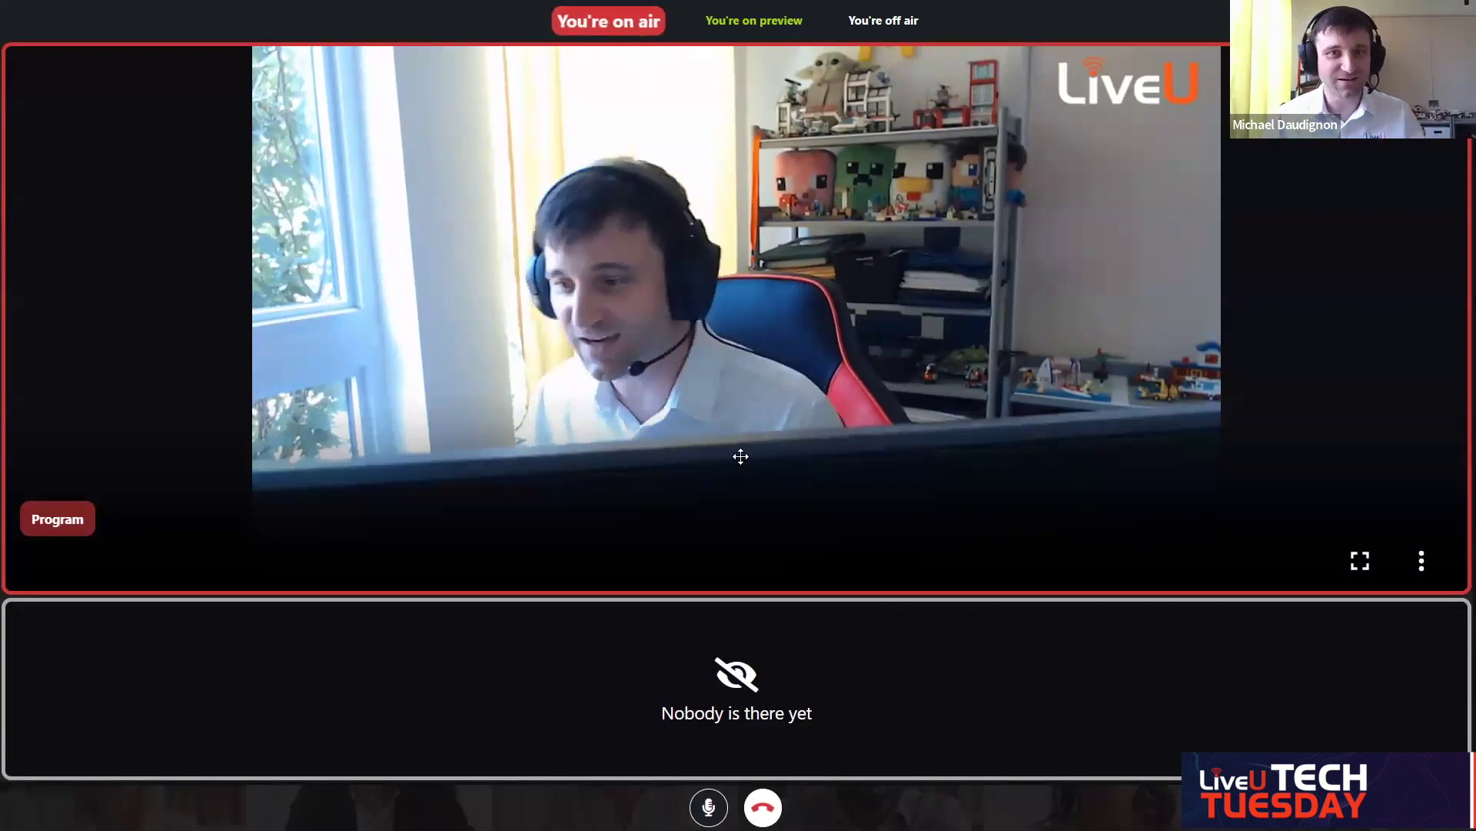
key(alt+Tab)
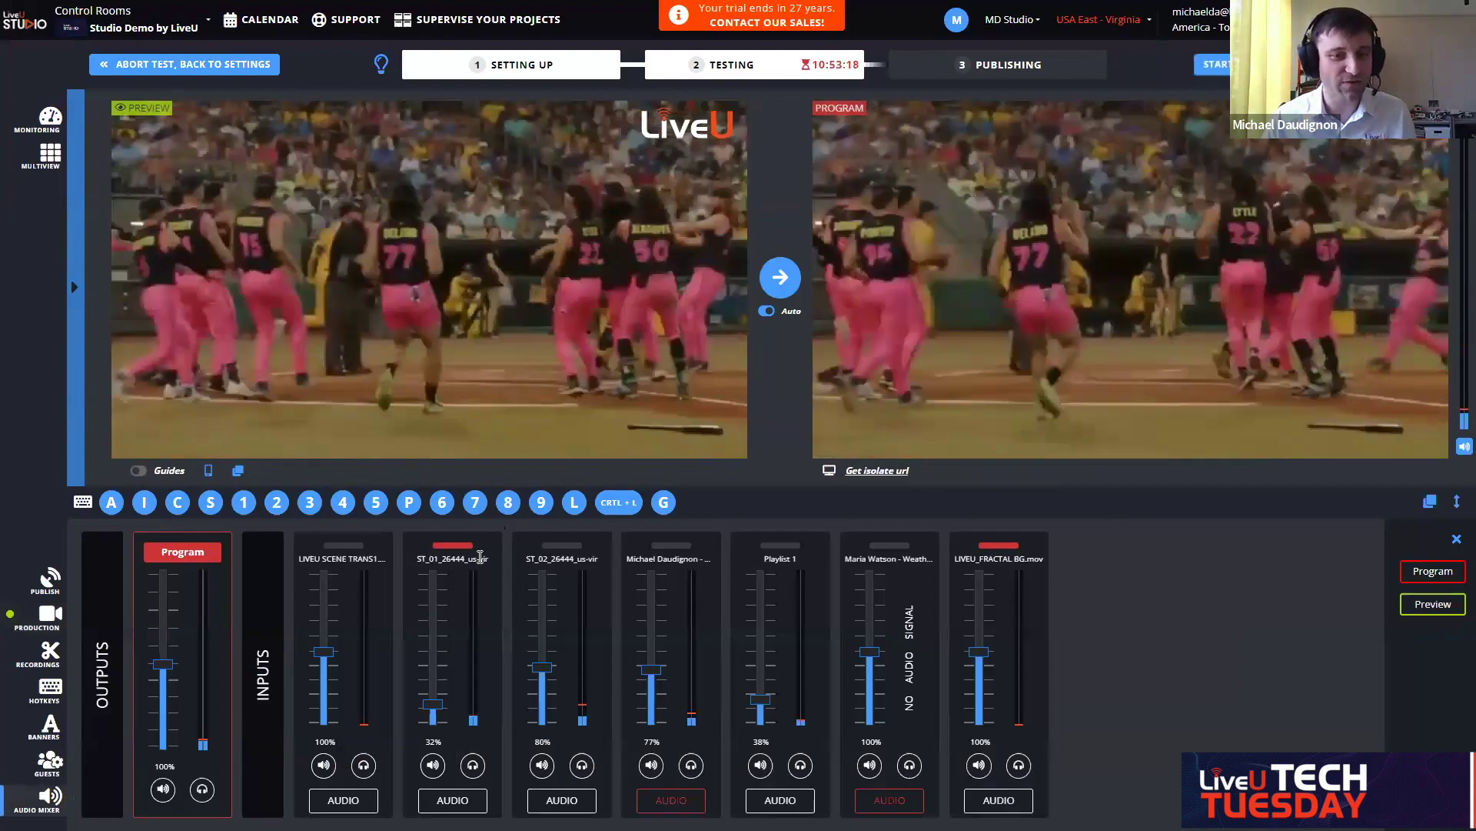
Step: Examine the audio mixer channels for ST_01_26444_us-vir and the remote host, including the always-active volume option
double_click(476, 558)
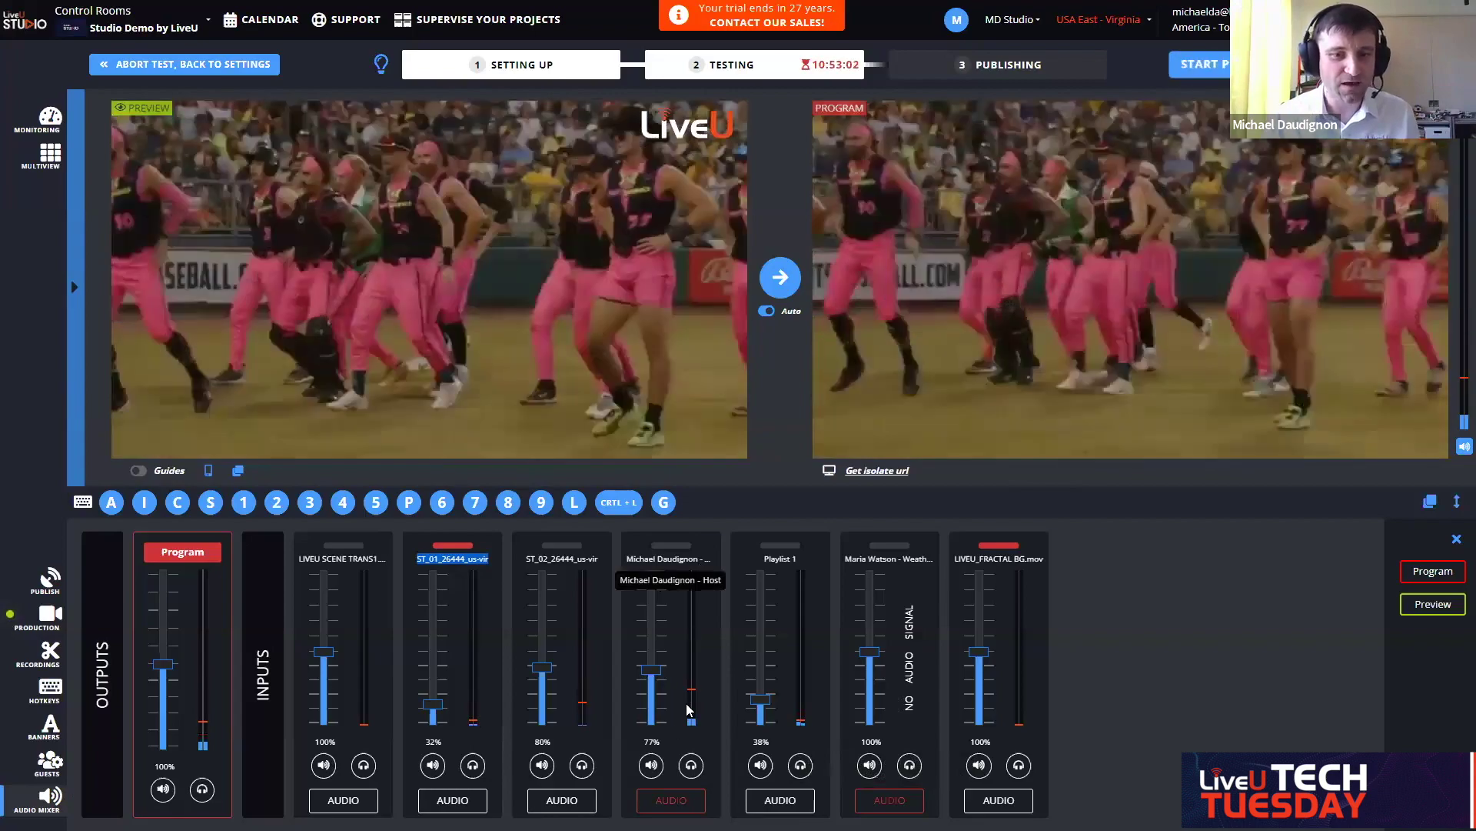
double_click(690, 714)
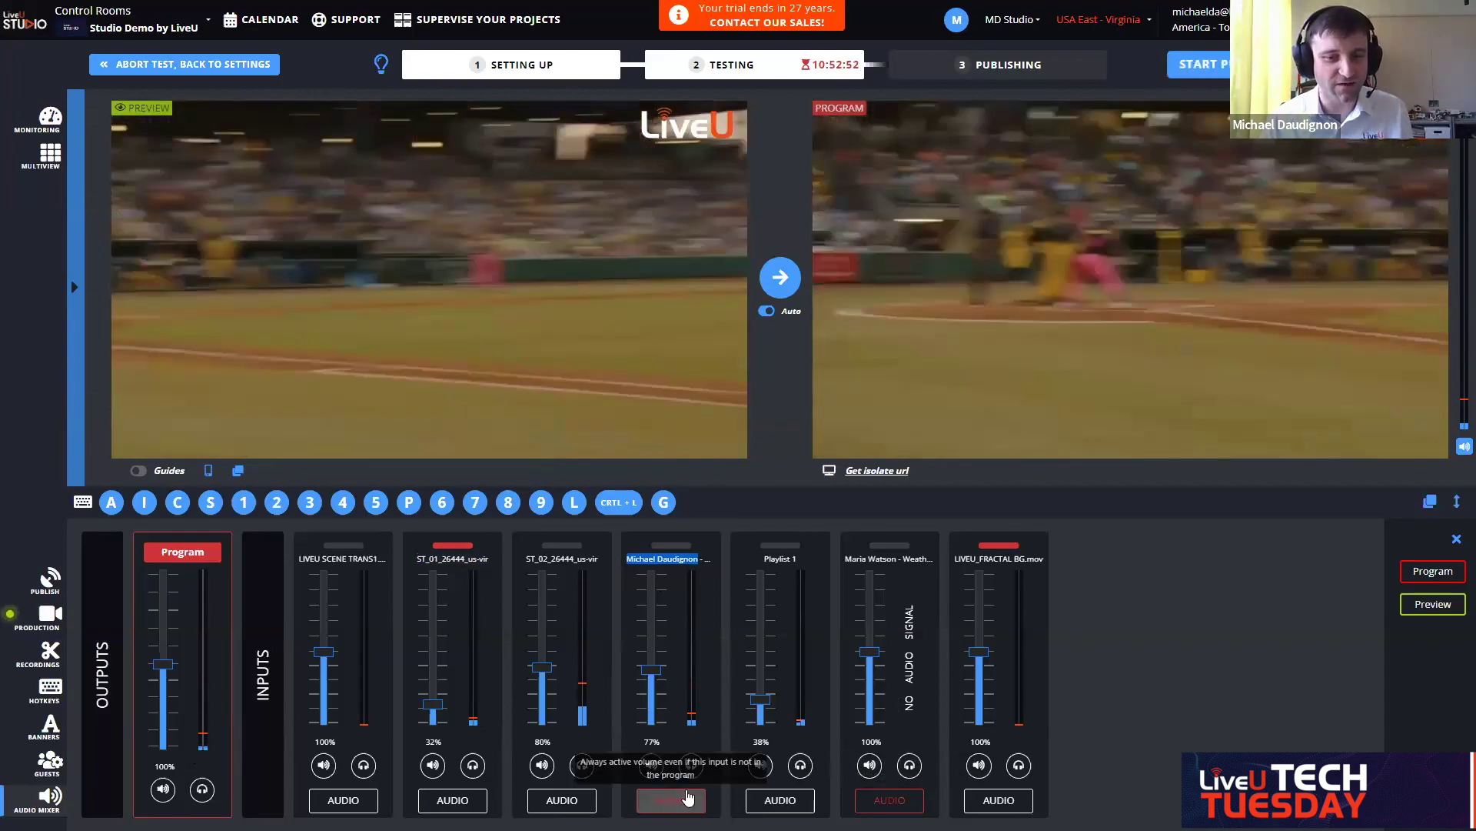
click(672, 791)
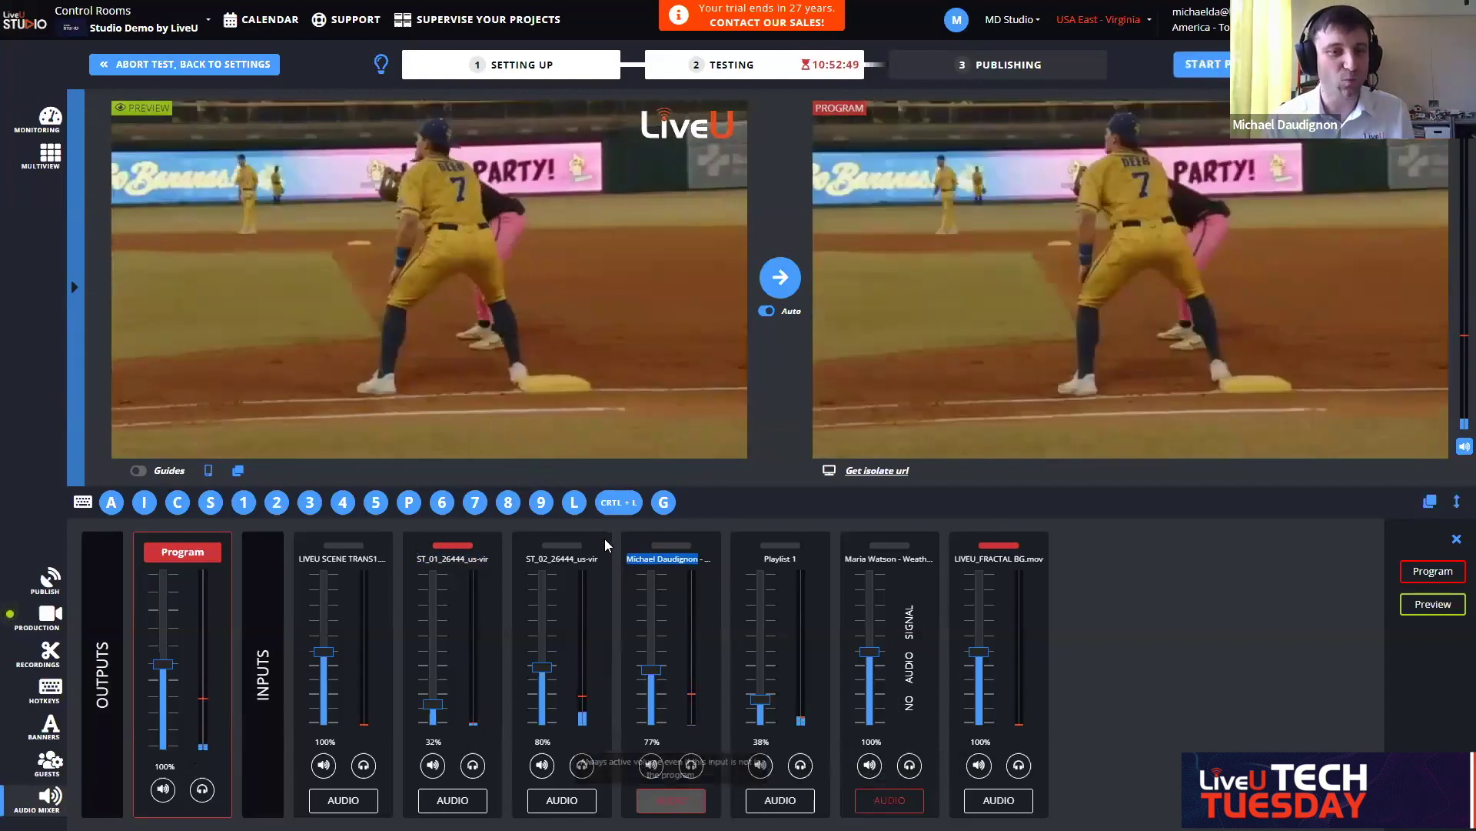
Step: Switch the program to the LiveU Studio intro with lower thirds, and then to the full-frame baseball feed of hotkey scene 8
click(141, 503)
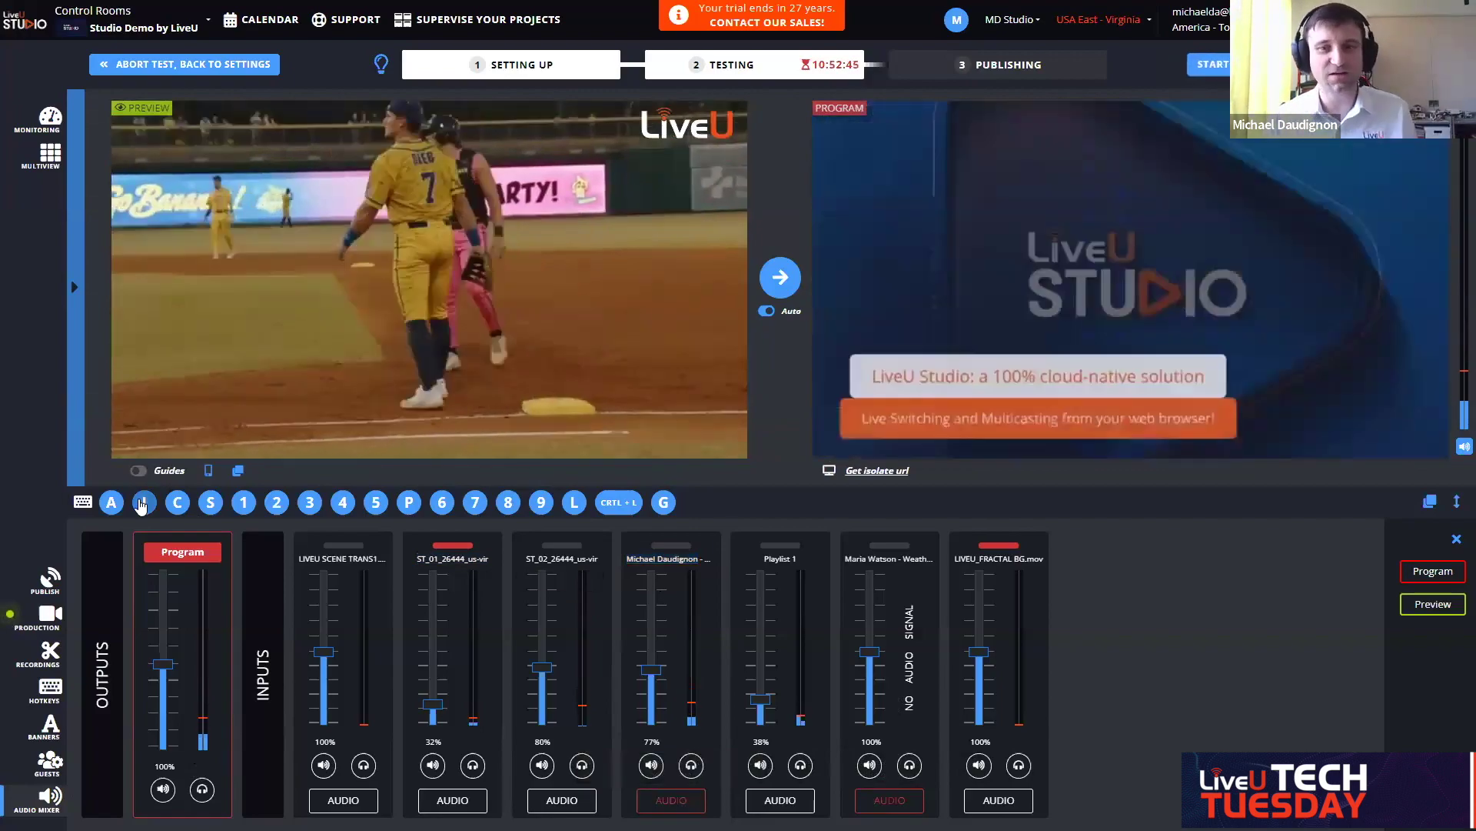
click(141, 503)
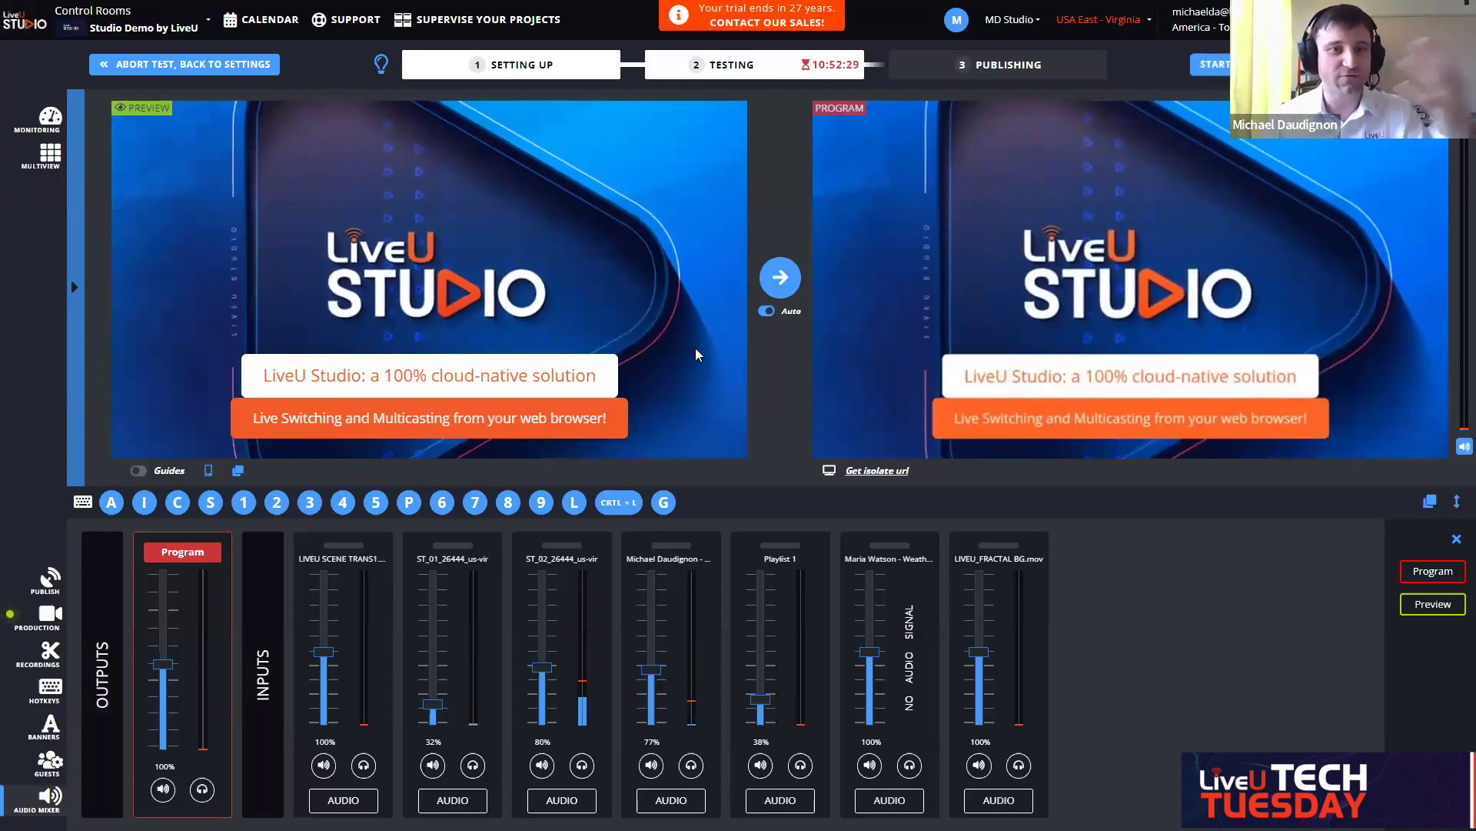
click(508, 502)
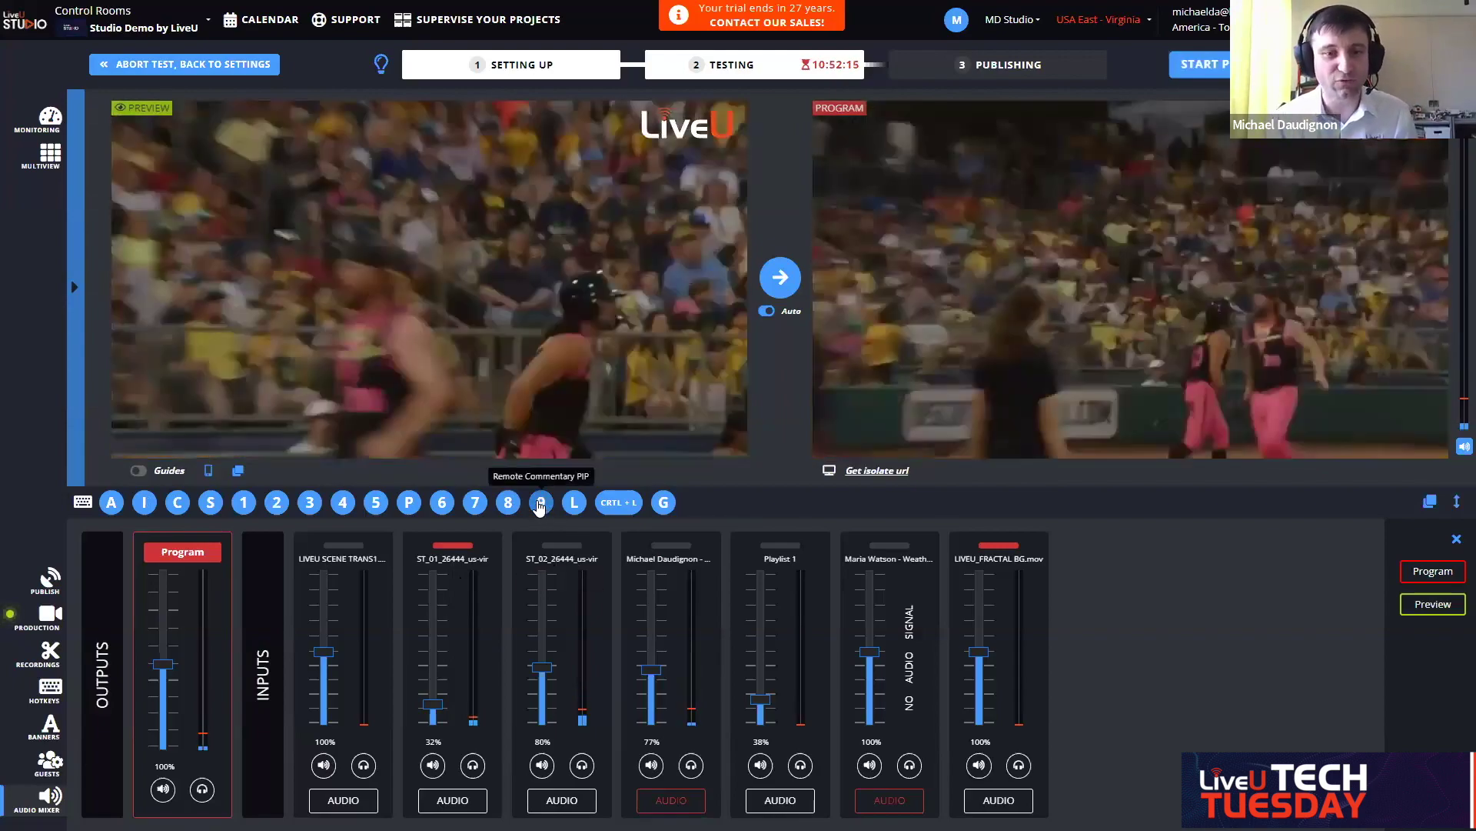
Step: Show the Remote Commentary PIP scene on the program output and trigger hotkey scene 7
click(540, 502)
click(540, 502)
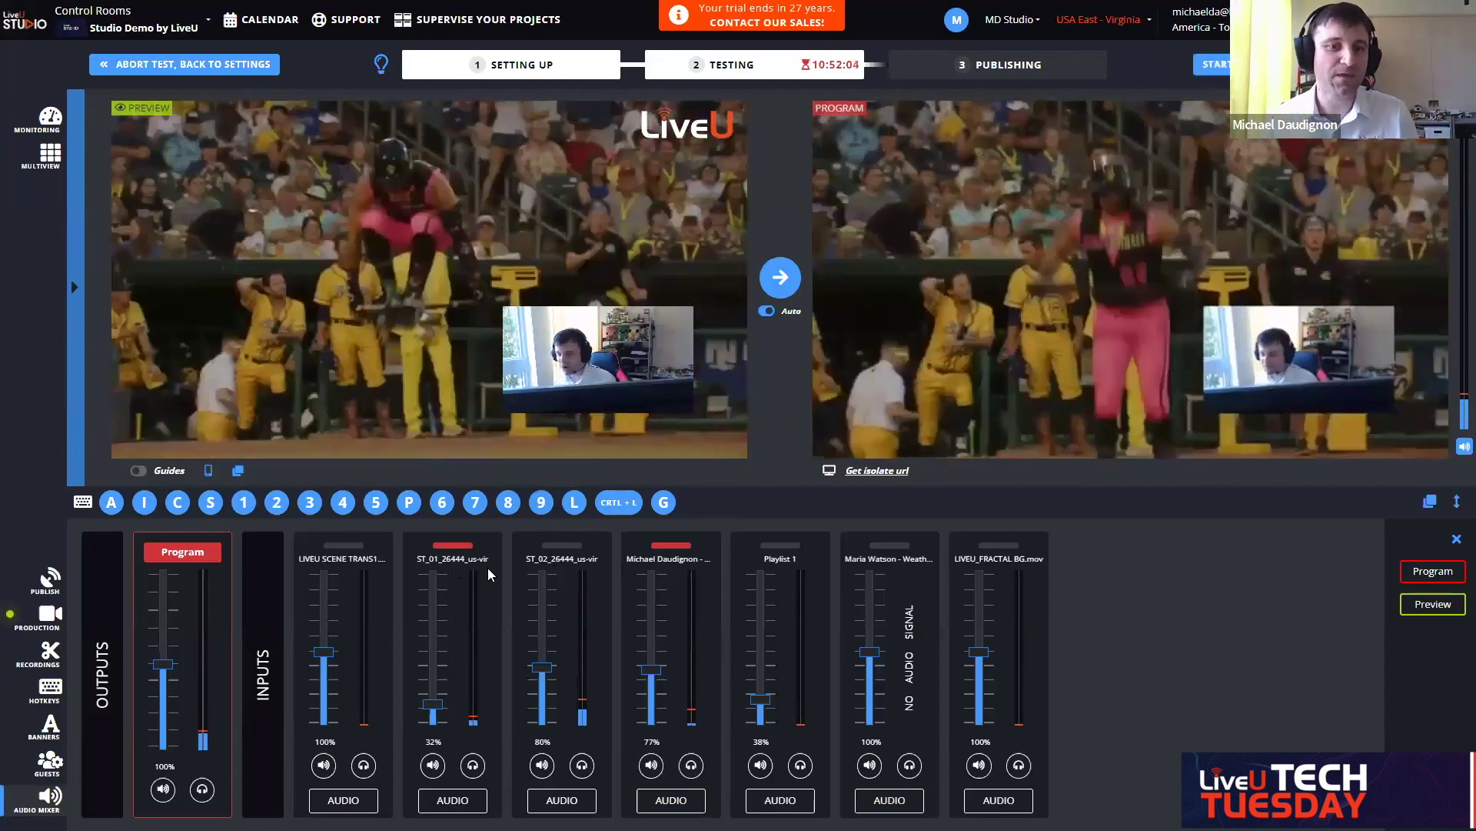
click(473, 503)
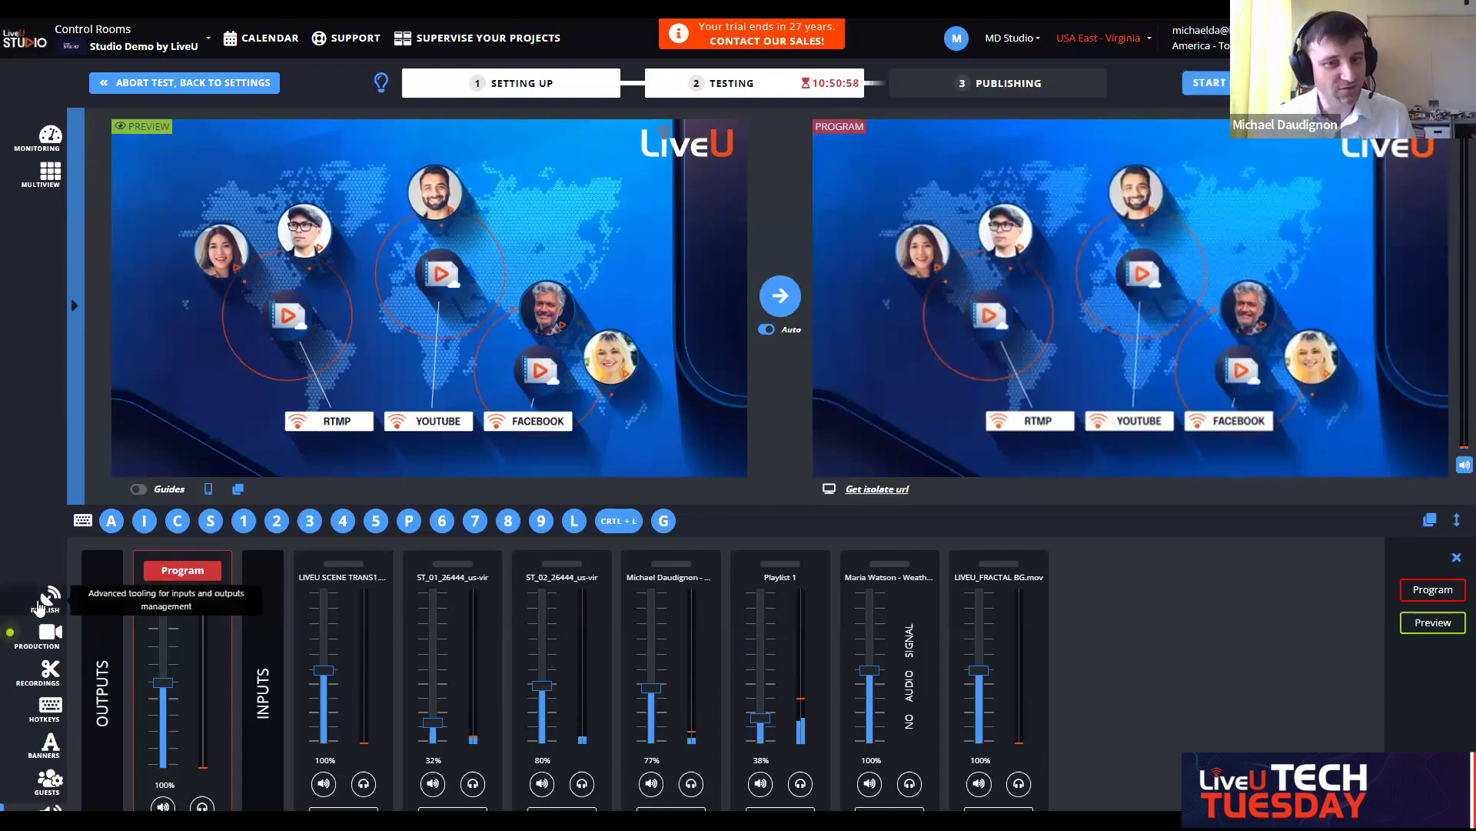
Step: Examine the publishing points for the 4 Mb/s quality, including YouTube and LRT, and close the destination list
click(38, 604)
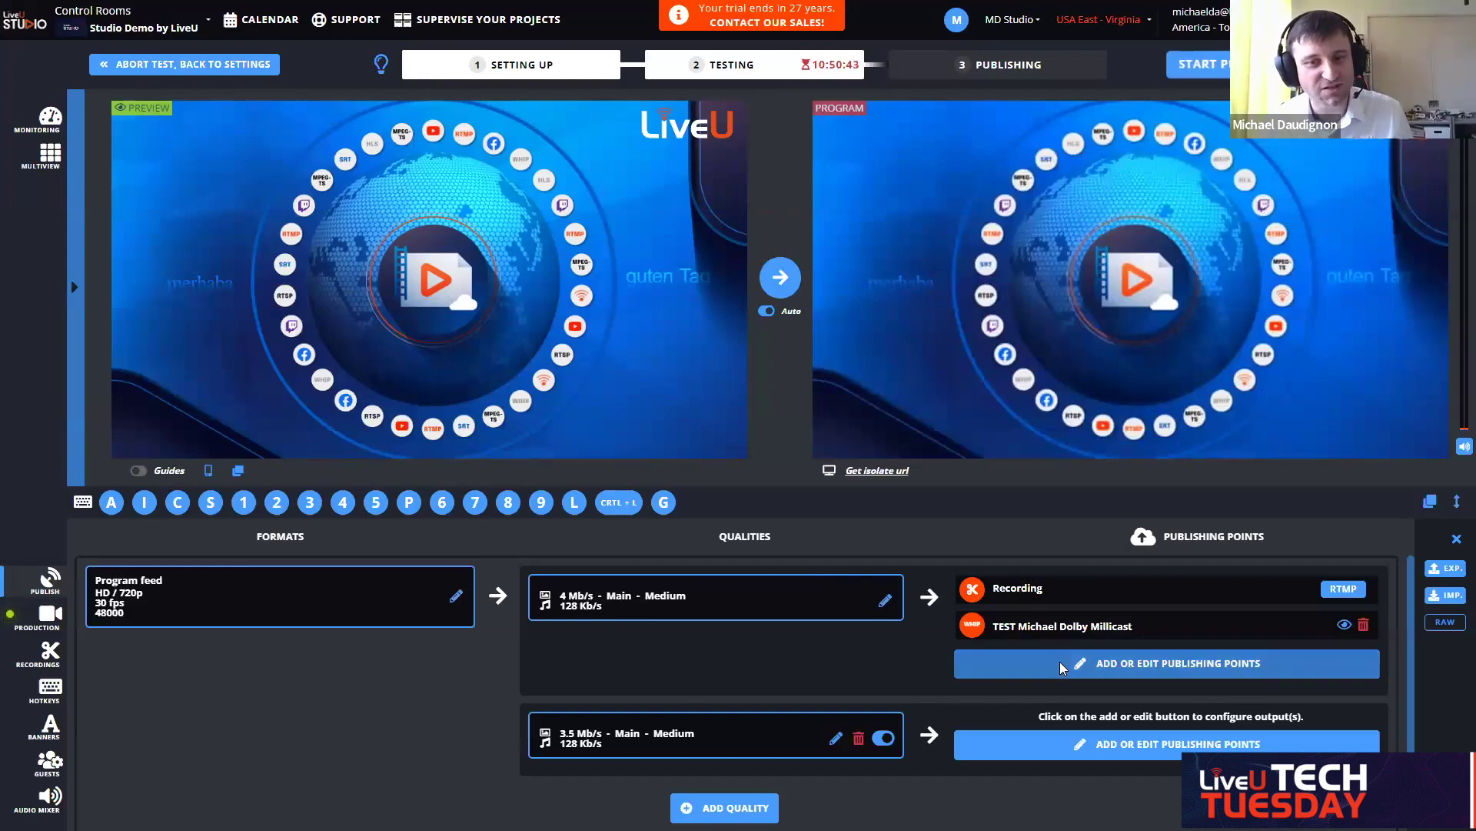
click(1062, 666)
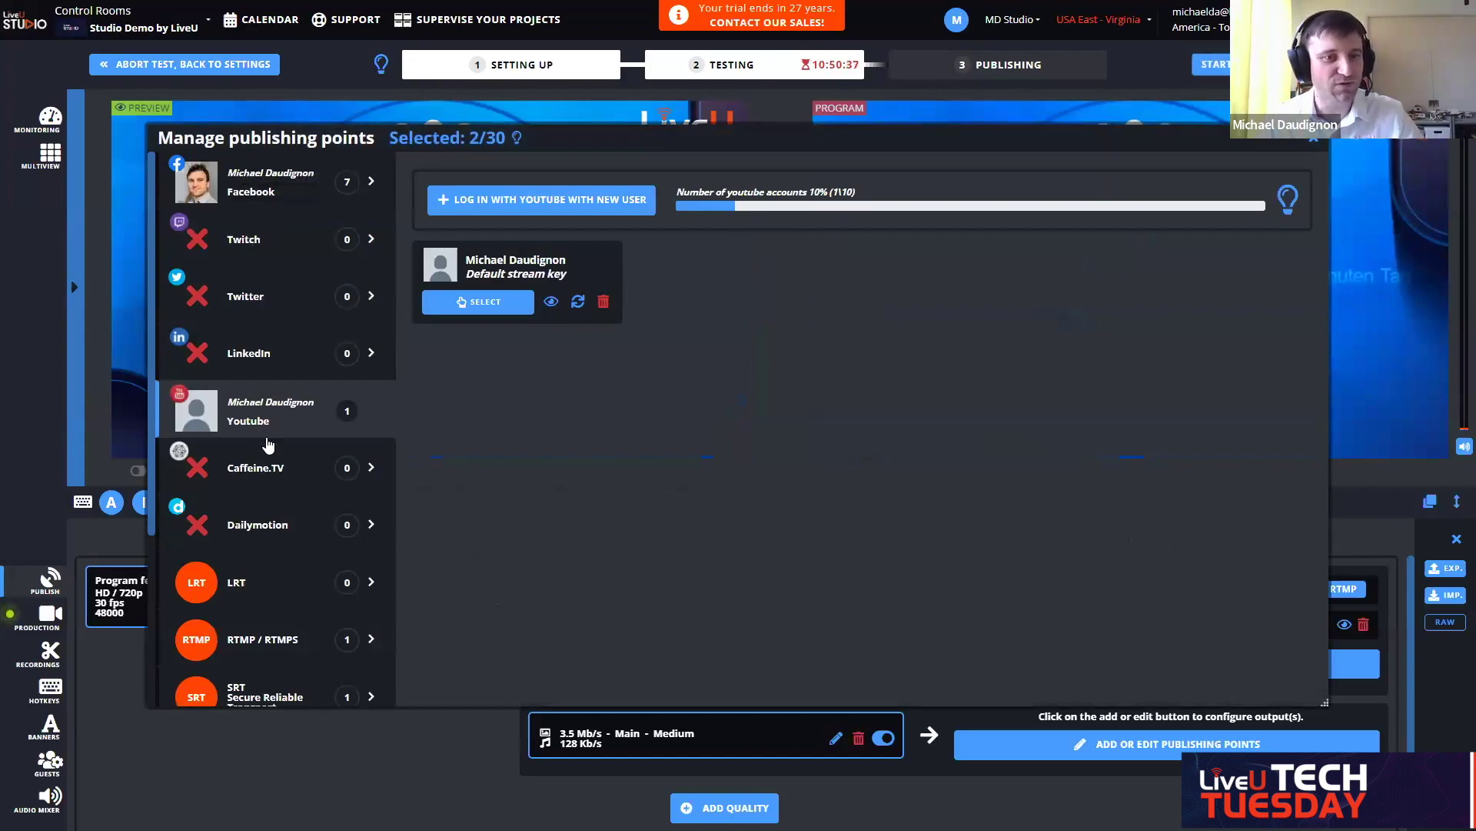
scroll(265, 346, down, 3)
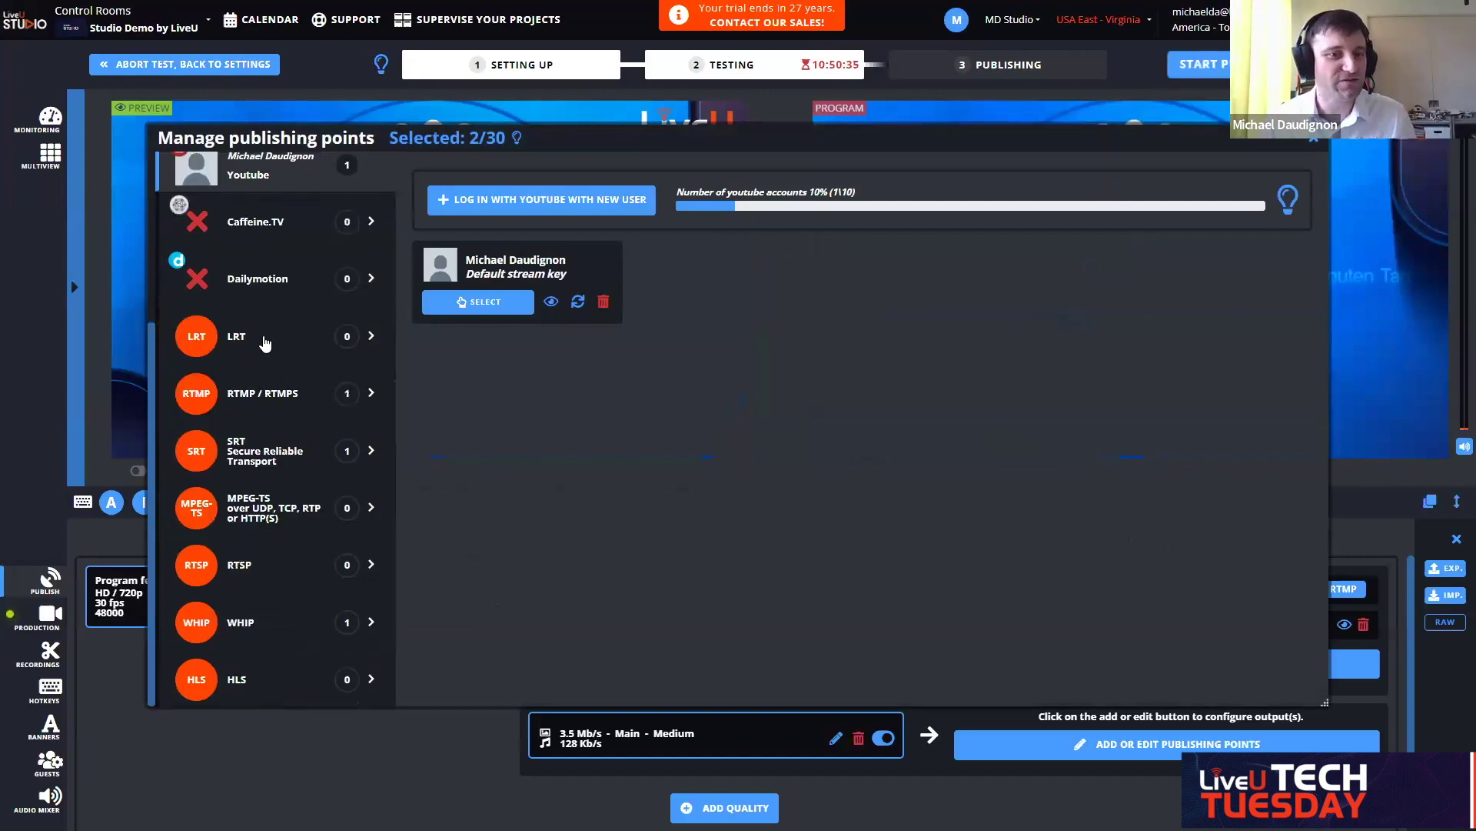
click(264, 343)
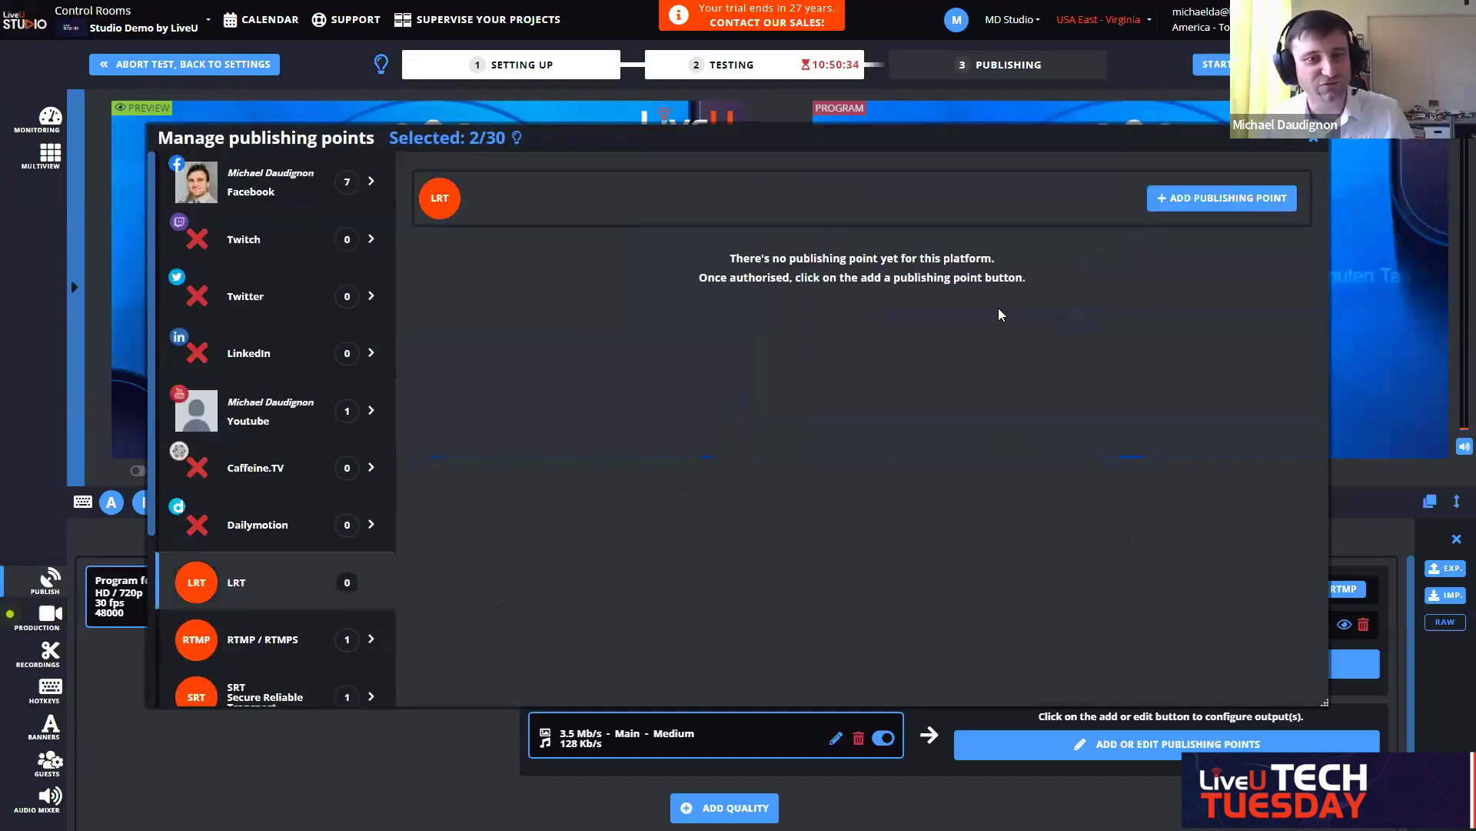
scroll(299, 529, down, 3)
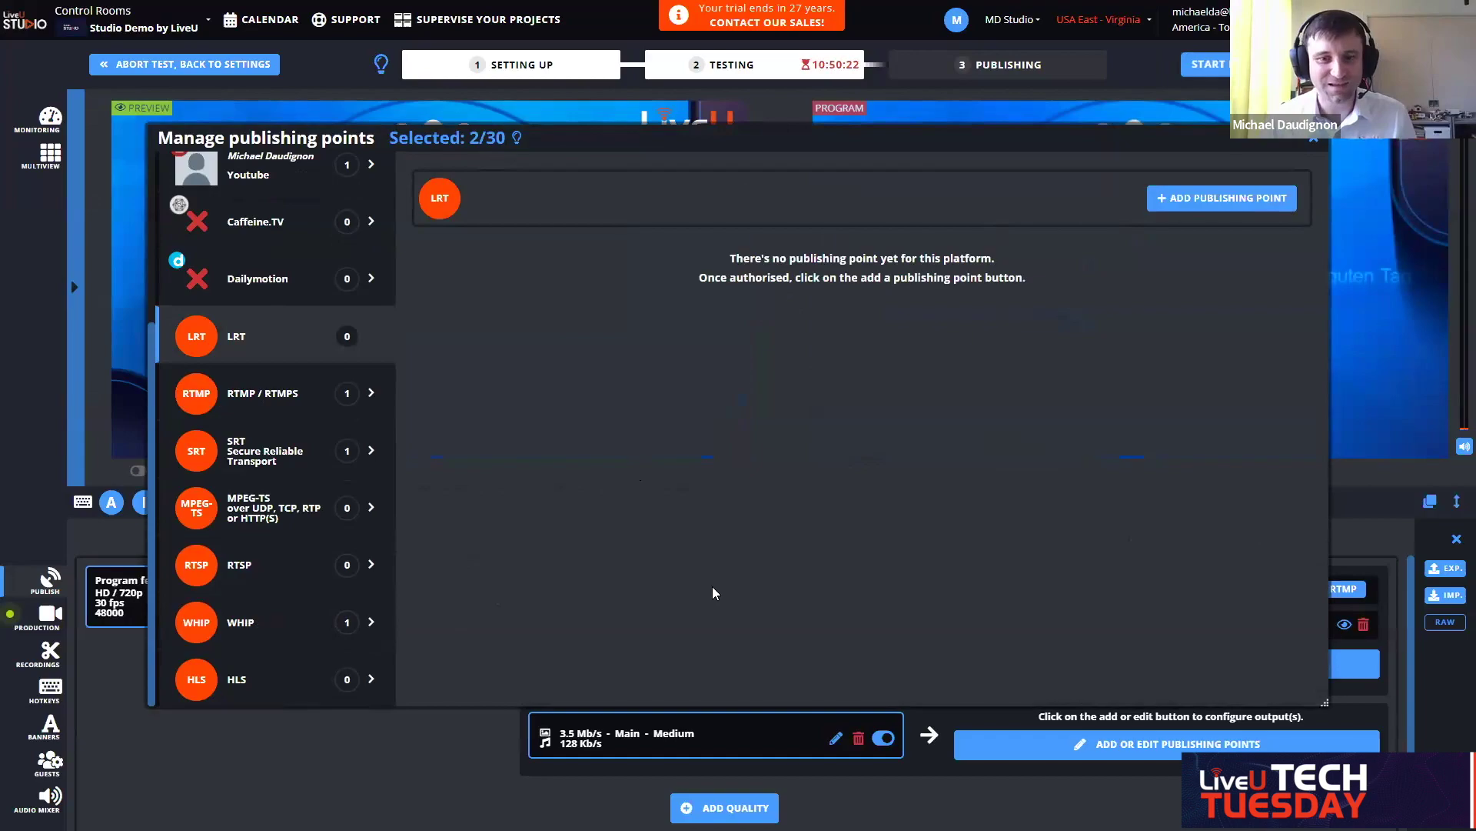
key(Escape)
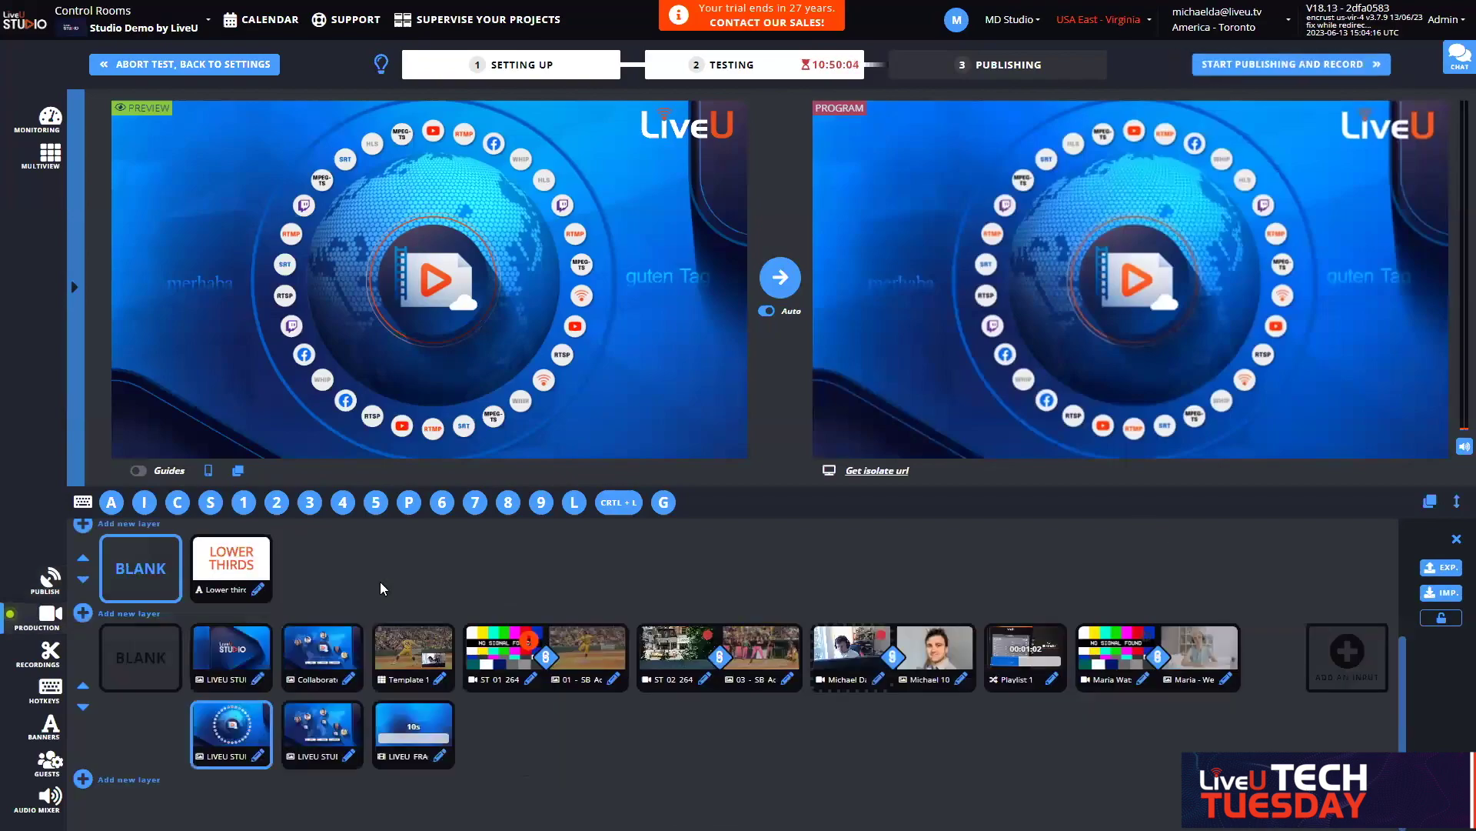
Step: Switch the program to the collaboration animation and then to the cam 1 w. Dizplai scene
key(c)
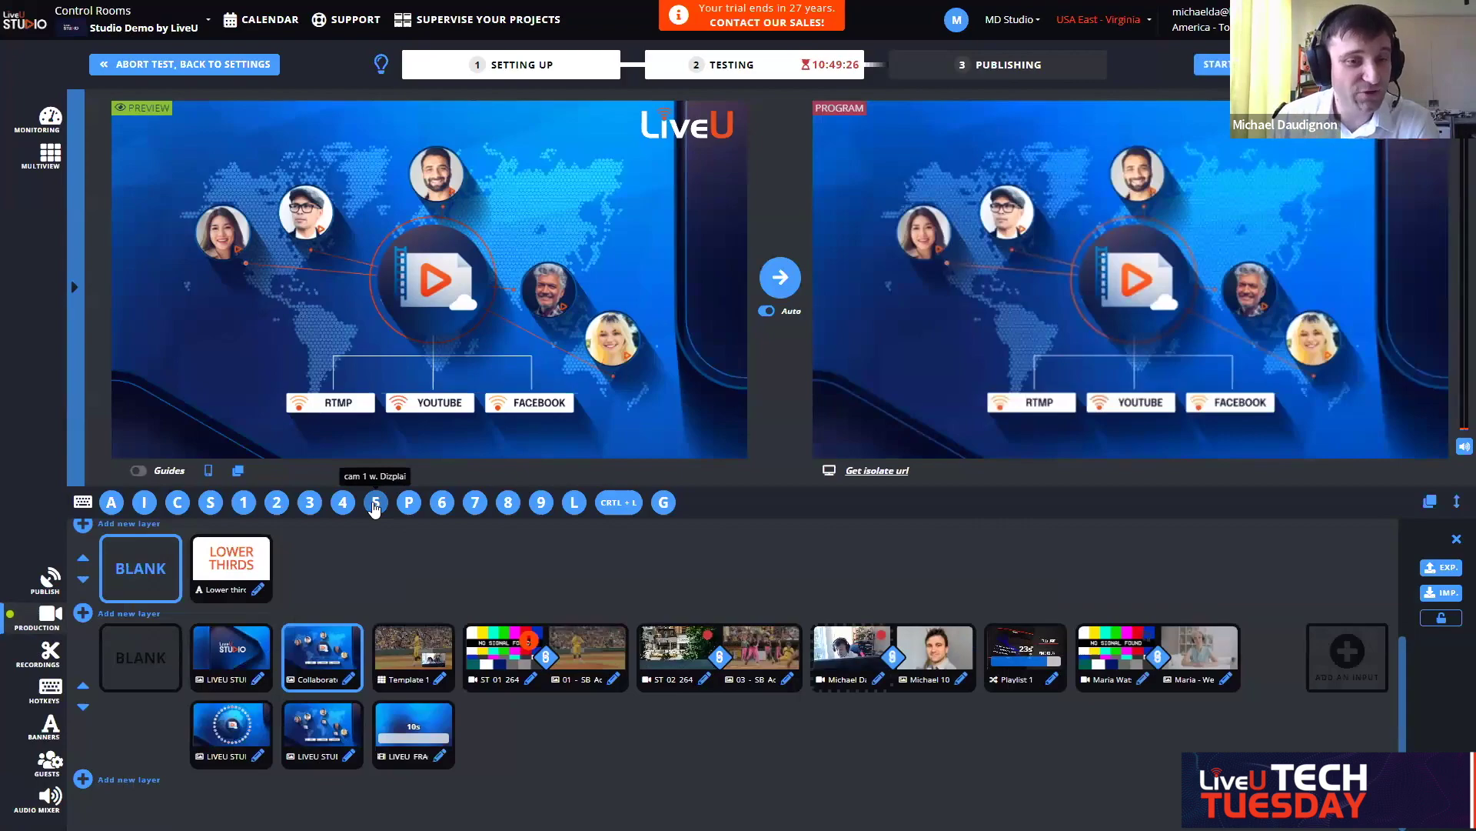
click(375, 506)
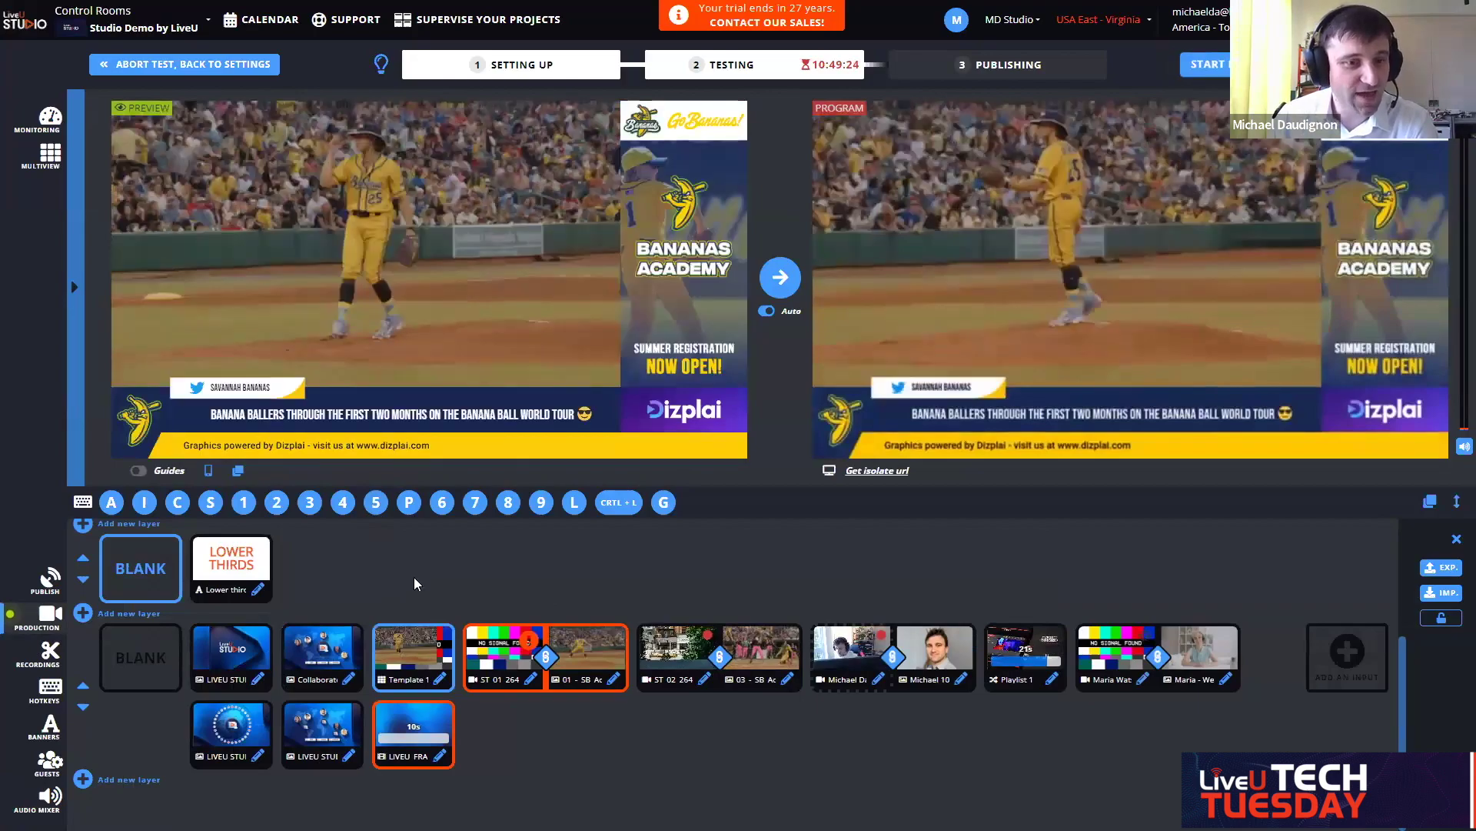
Step: Review the webpage input options, from Singular.live and Dizplai to Streamlabs, without adding an input
scroll(239, 659, up, 3)
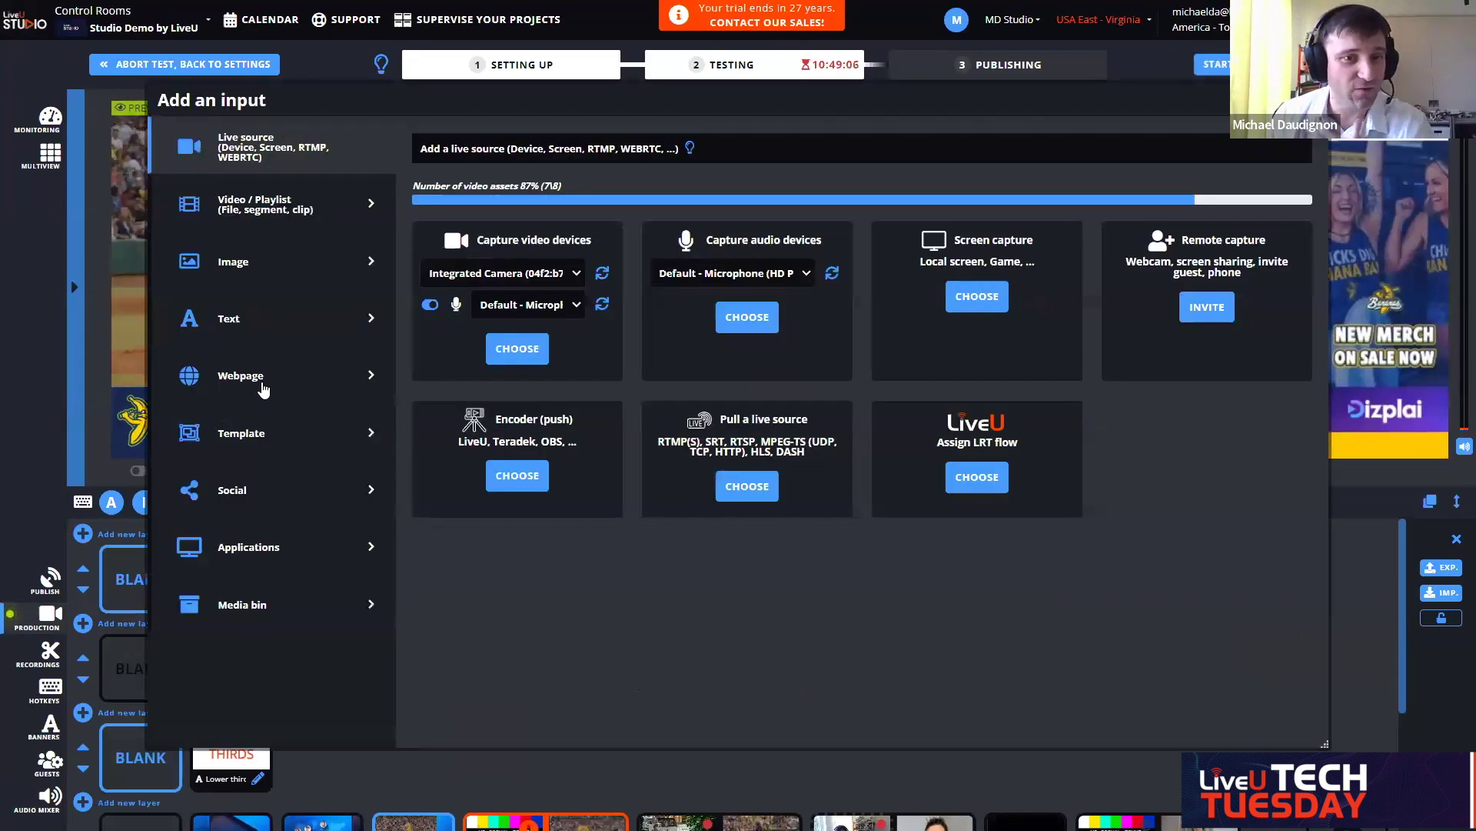
click(369, 377)
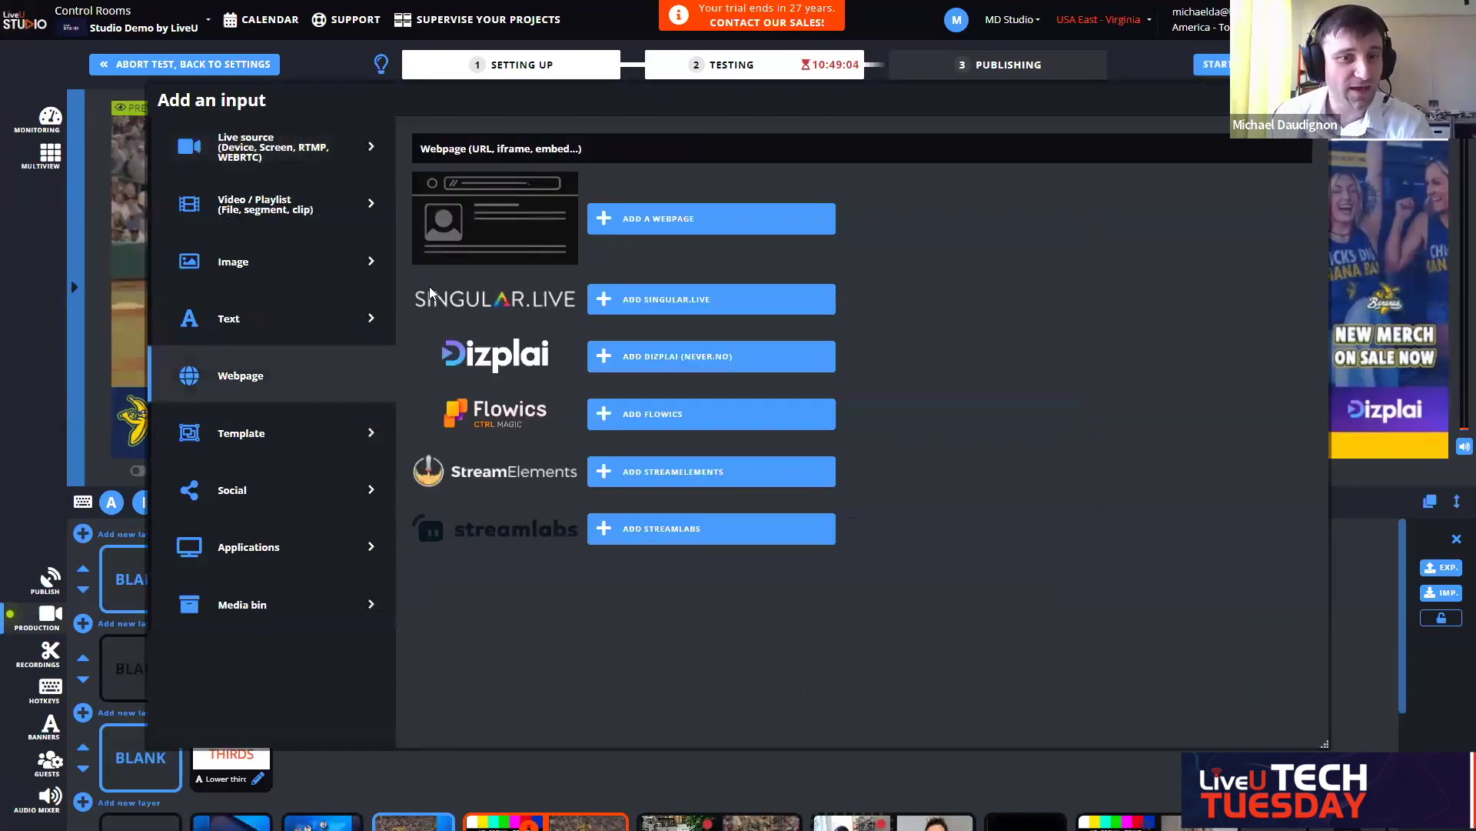
click(619, 293)
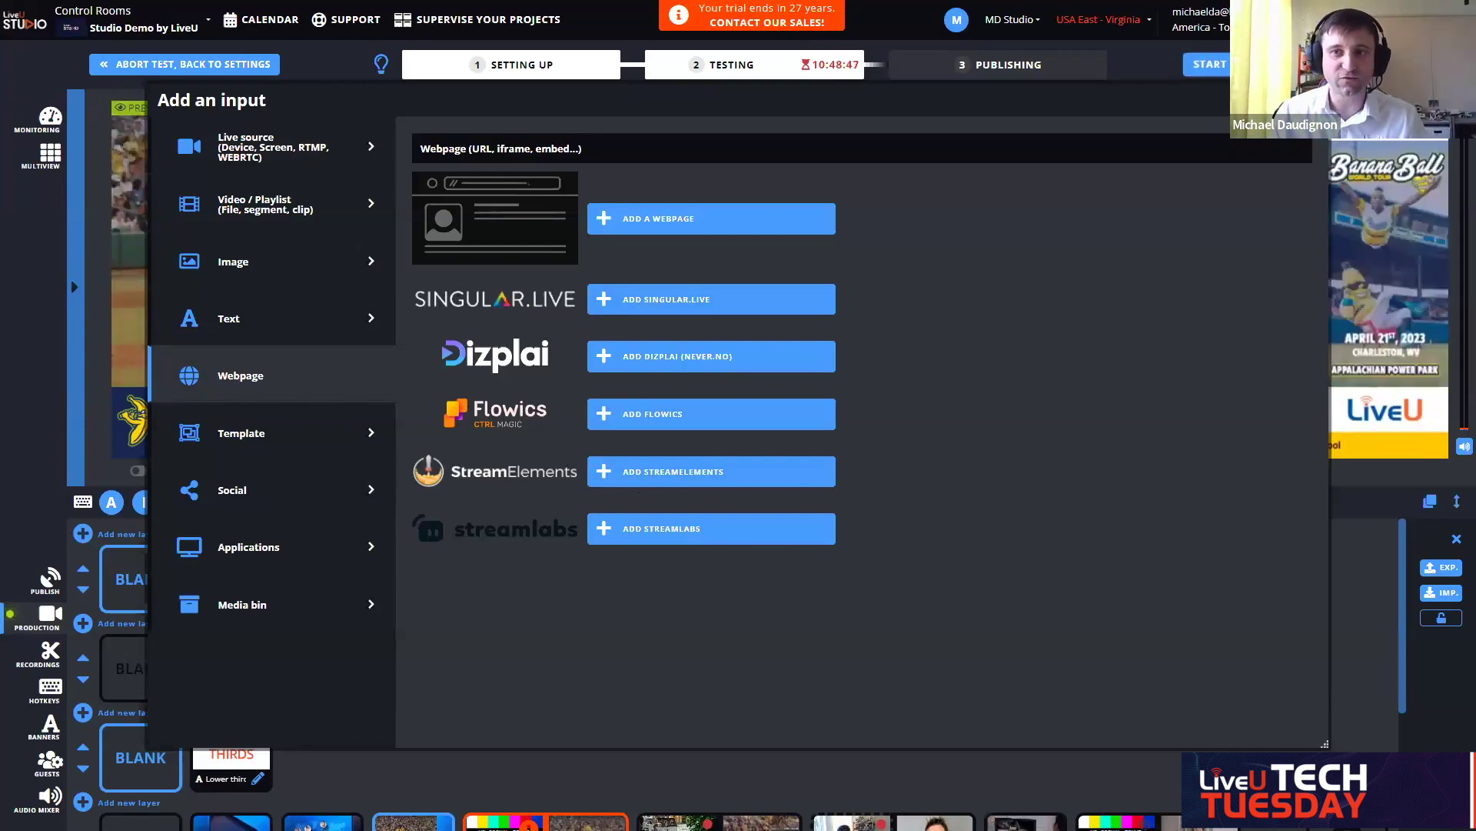
click(646, 538)
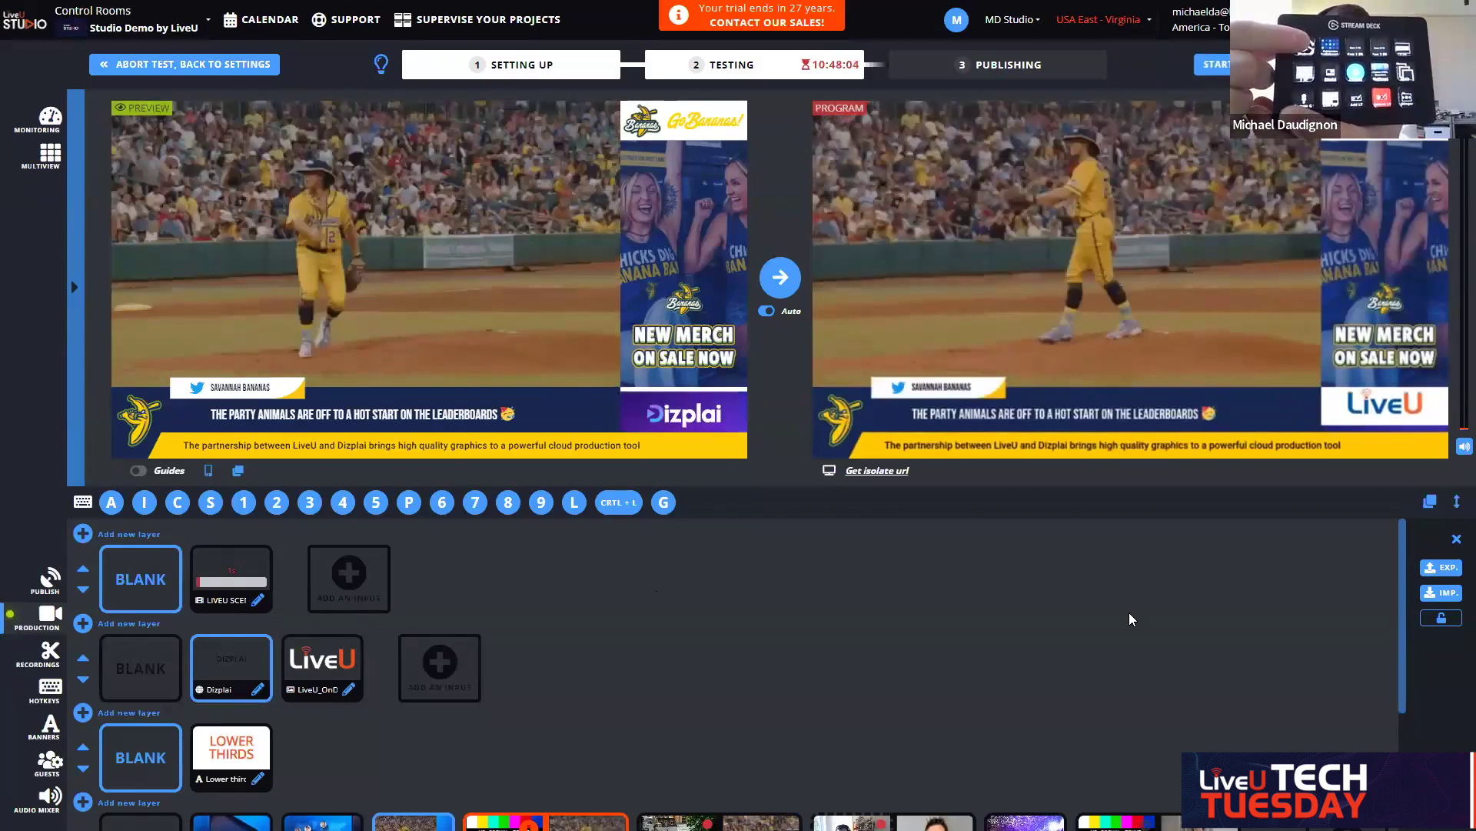
Step: Switch the program from the Dizplai scene to the LiveU Studio intro with lower thirds, then to the collaboration animation
key(a)
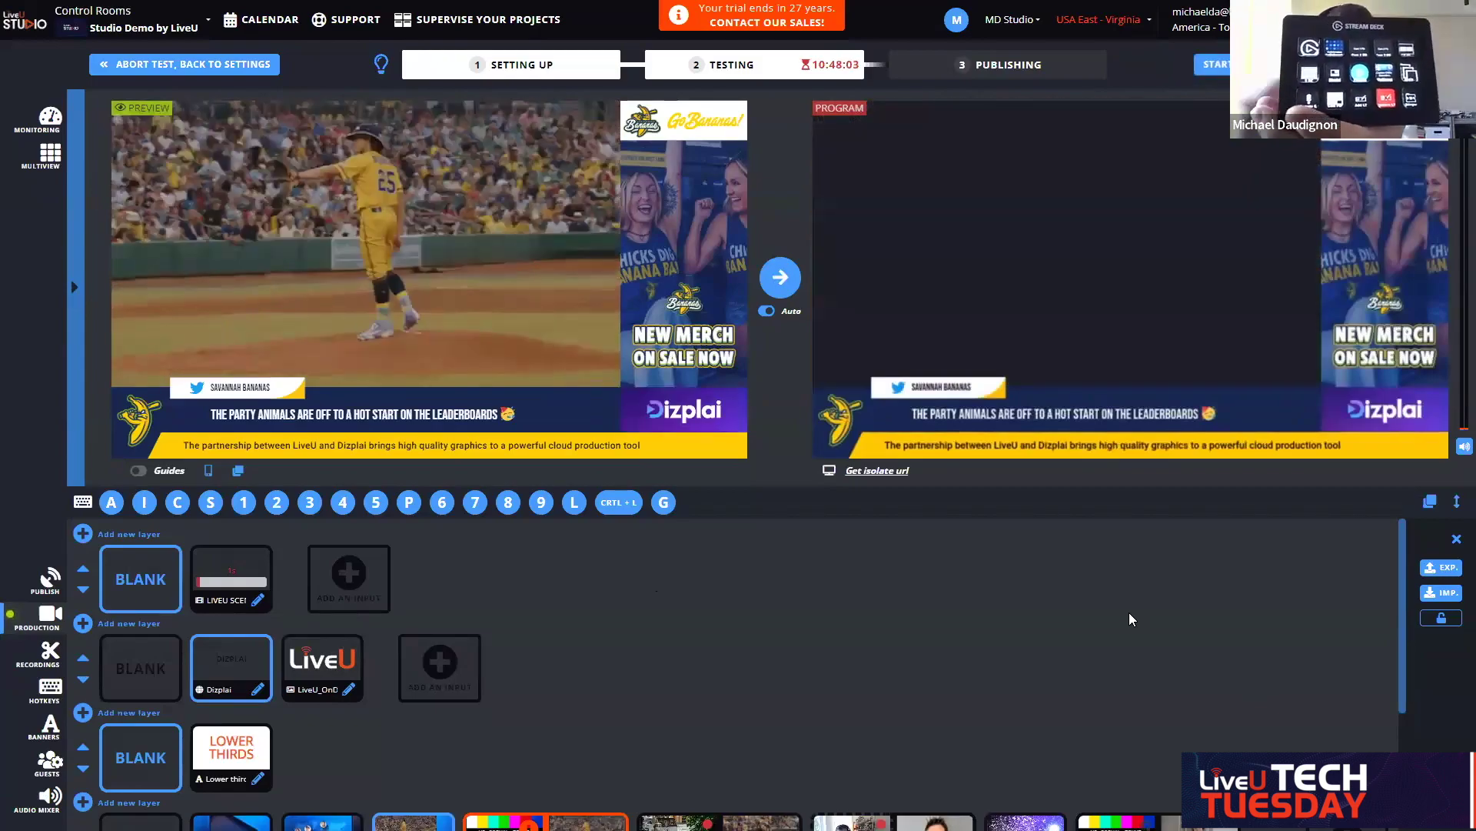
key(1)
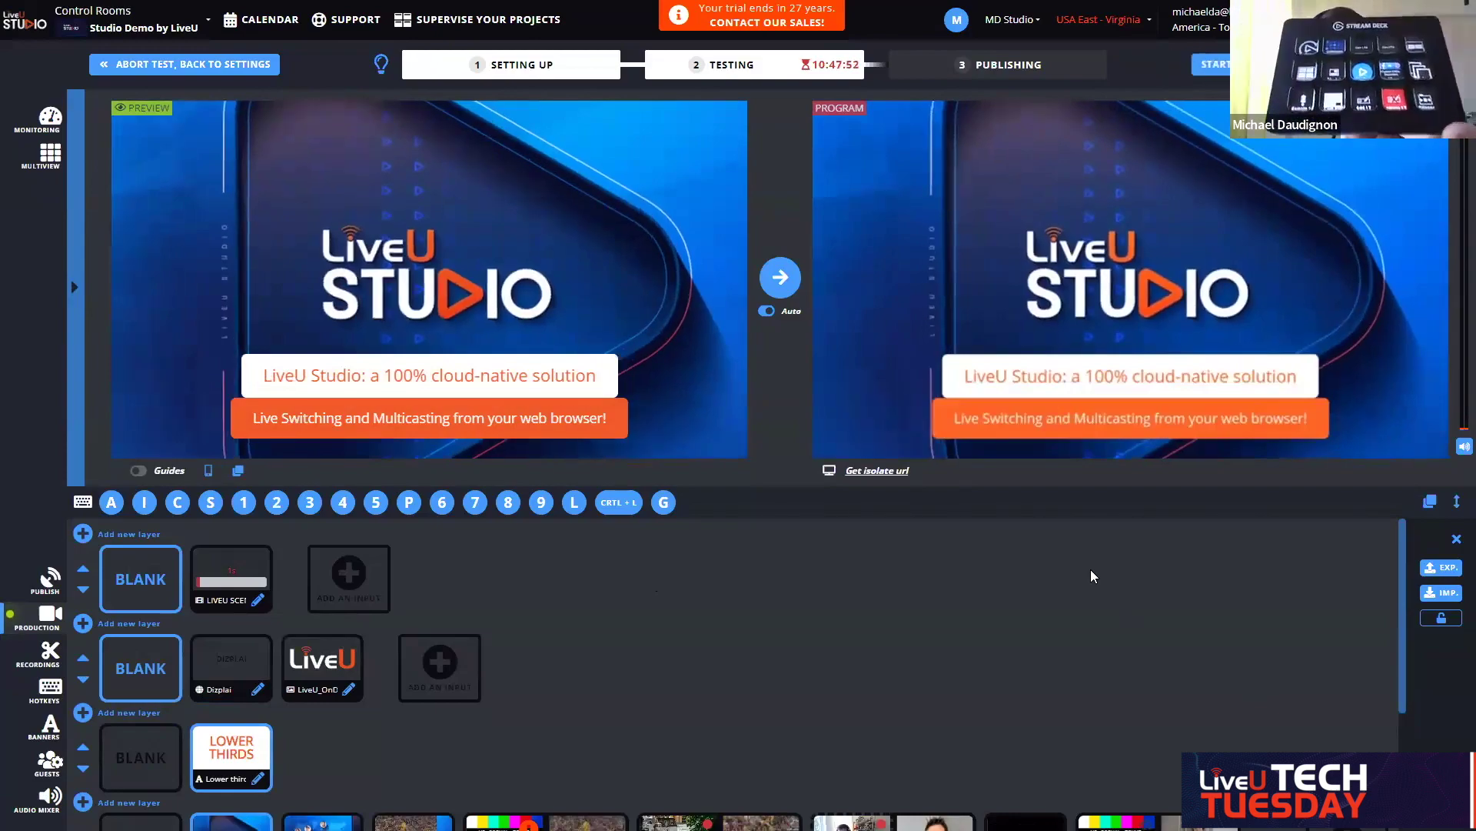
key(2)
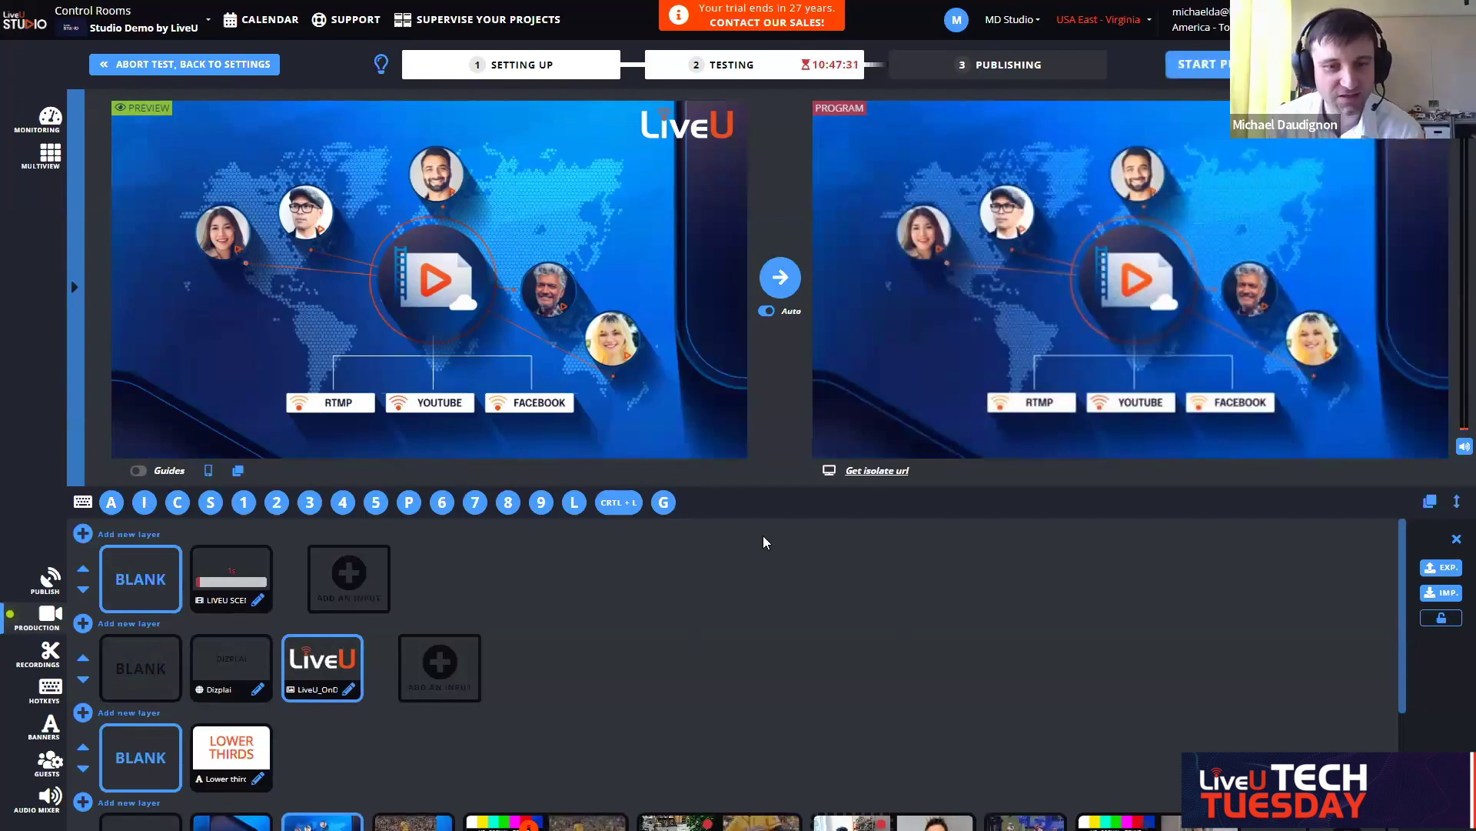
Step: Open the settings of the ST_02_26444_us-vir input to examine its LRT channel and unit details
scroll(686, 538, down, 3)
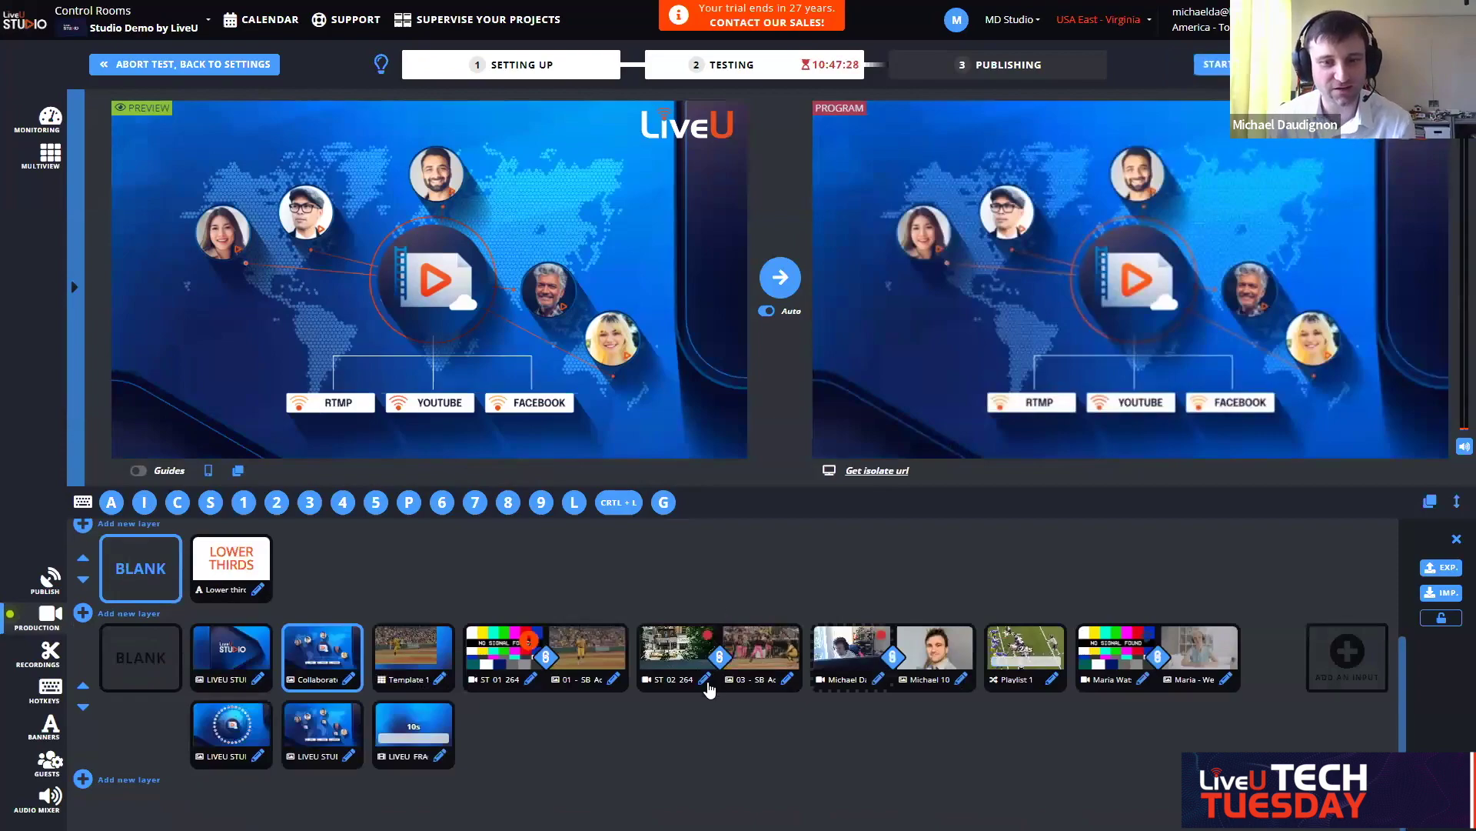
click(706, 681)
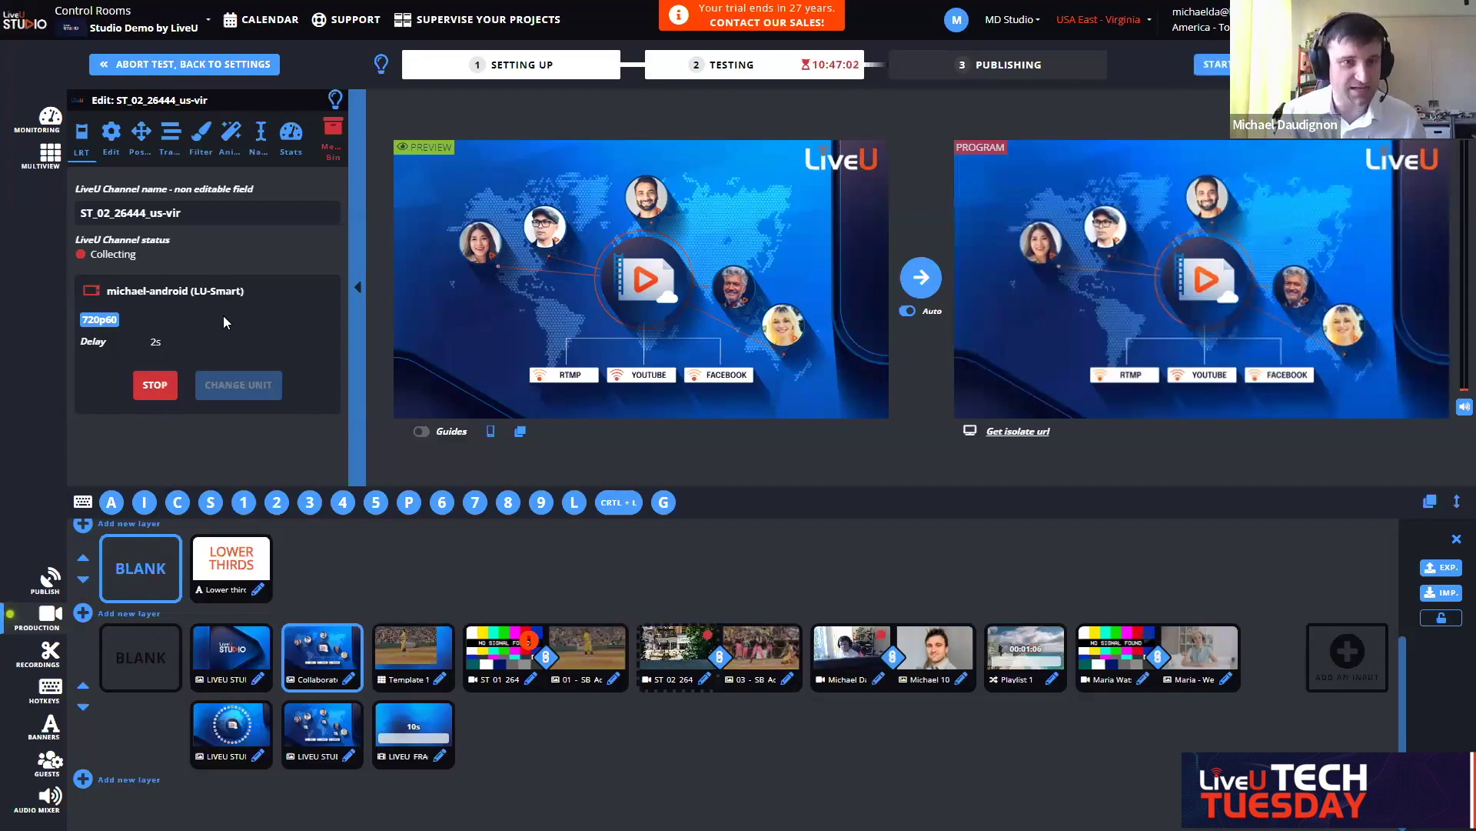
Step: Switch to LiveU Central and examine the channel and delay of the Android LU-Smart unit feeding ST_02_26444_us-vir
key(alt+Tab)
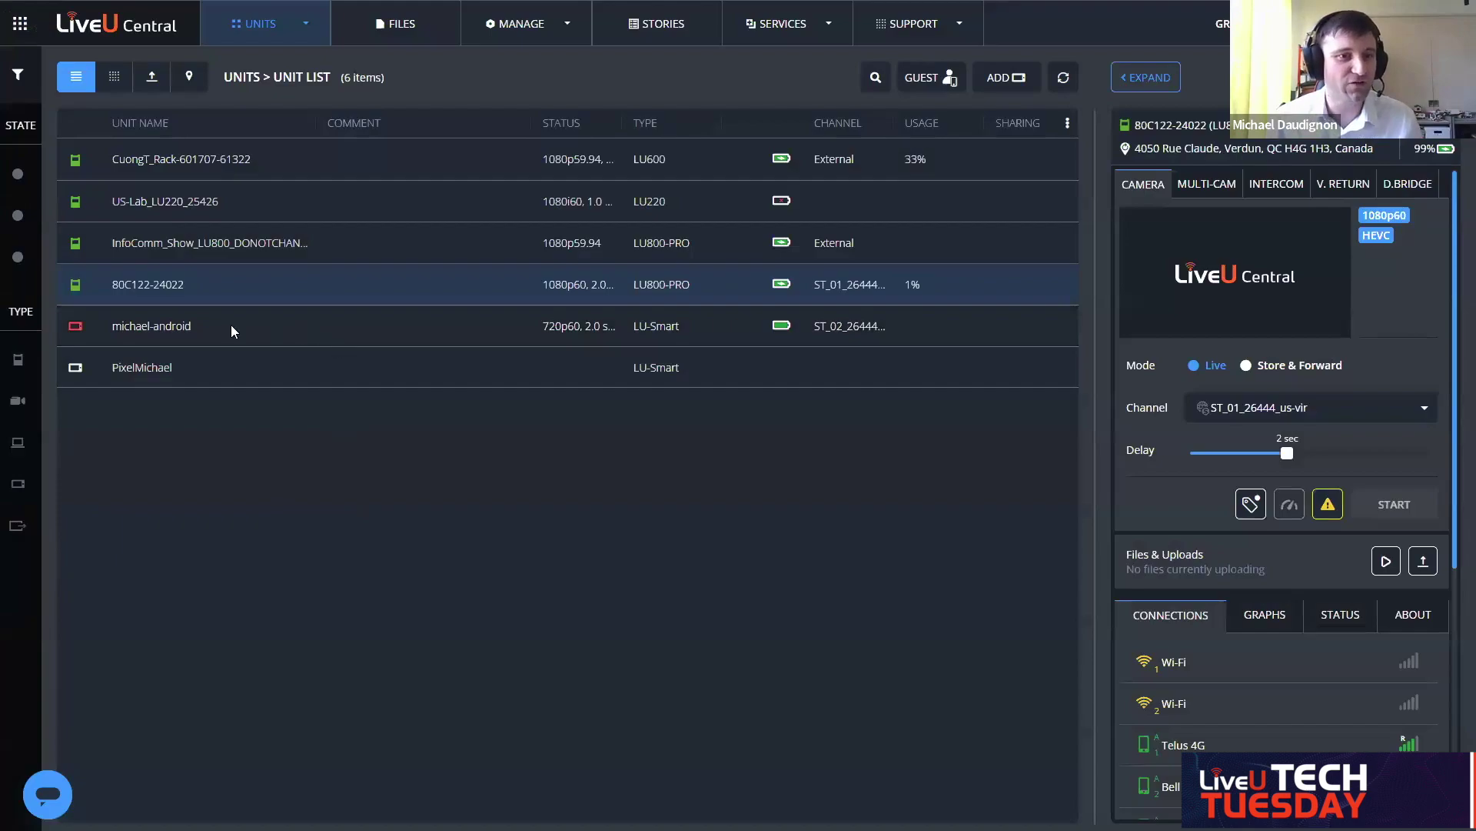
click(166, 330)
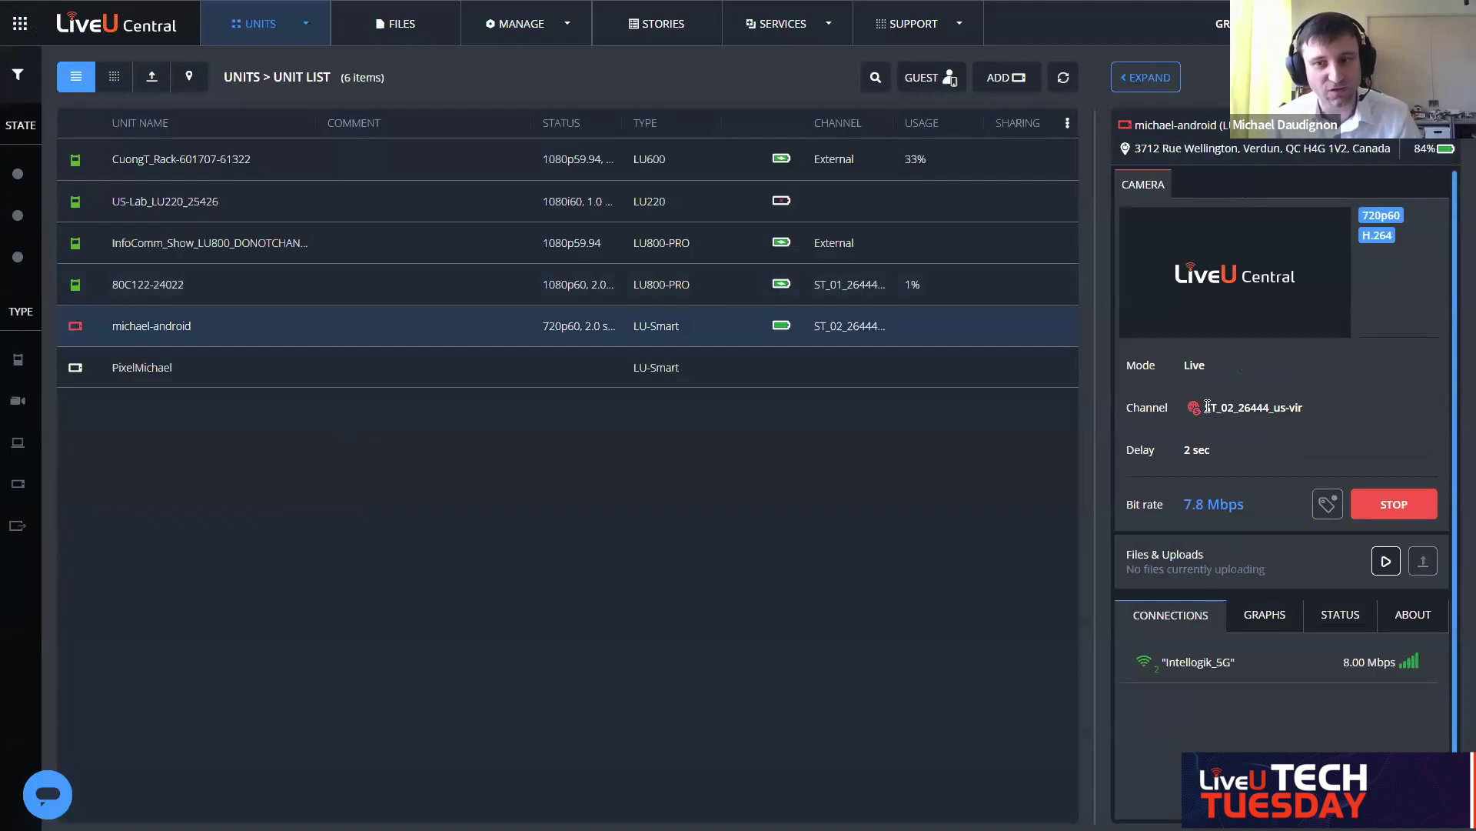
drag(1277, 408, 1205, 408)
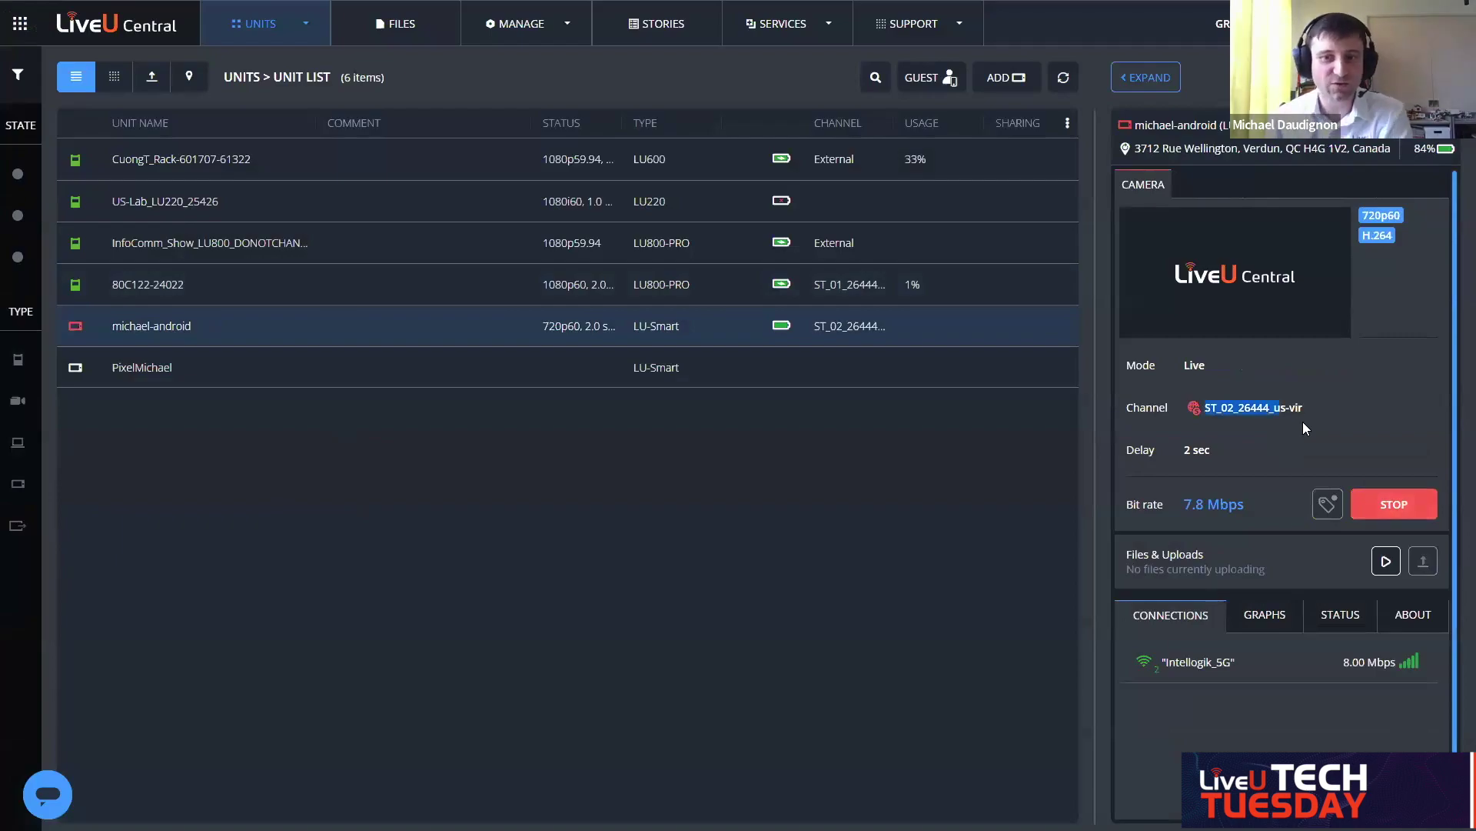
double_click(1249, 407)
click(1239, 412)
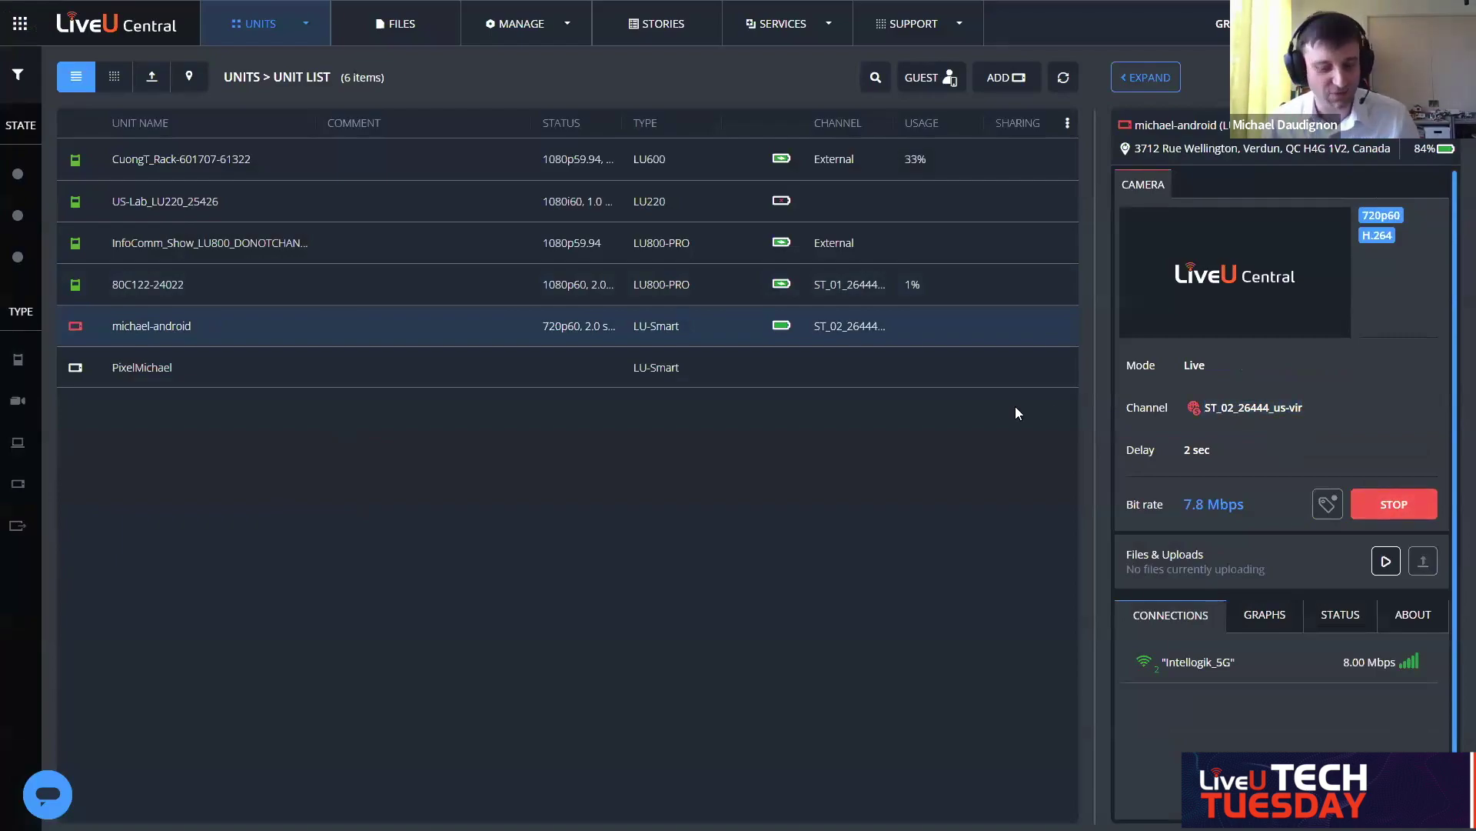
Step: Switch back to LiveU Studio and review the channels offered for a new LRT flow input
key(alt+Tab)
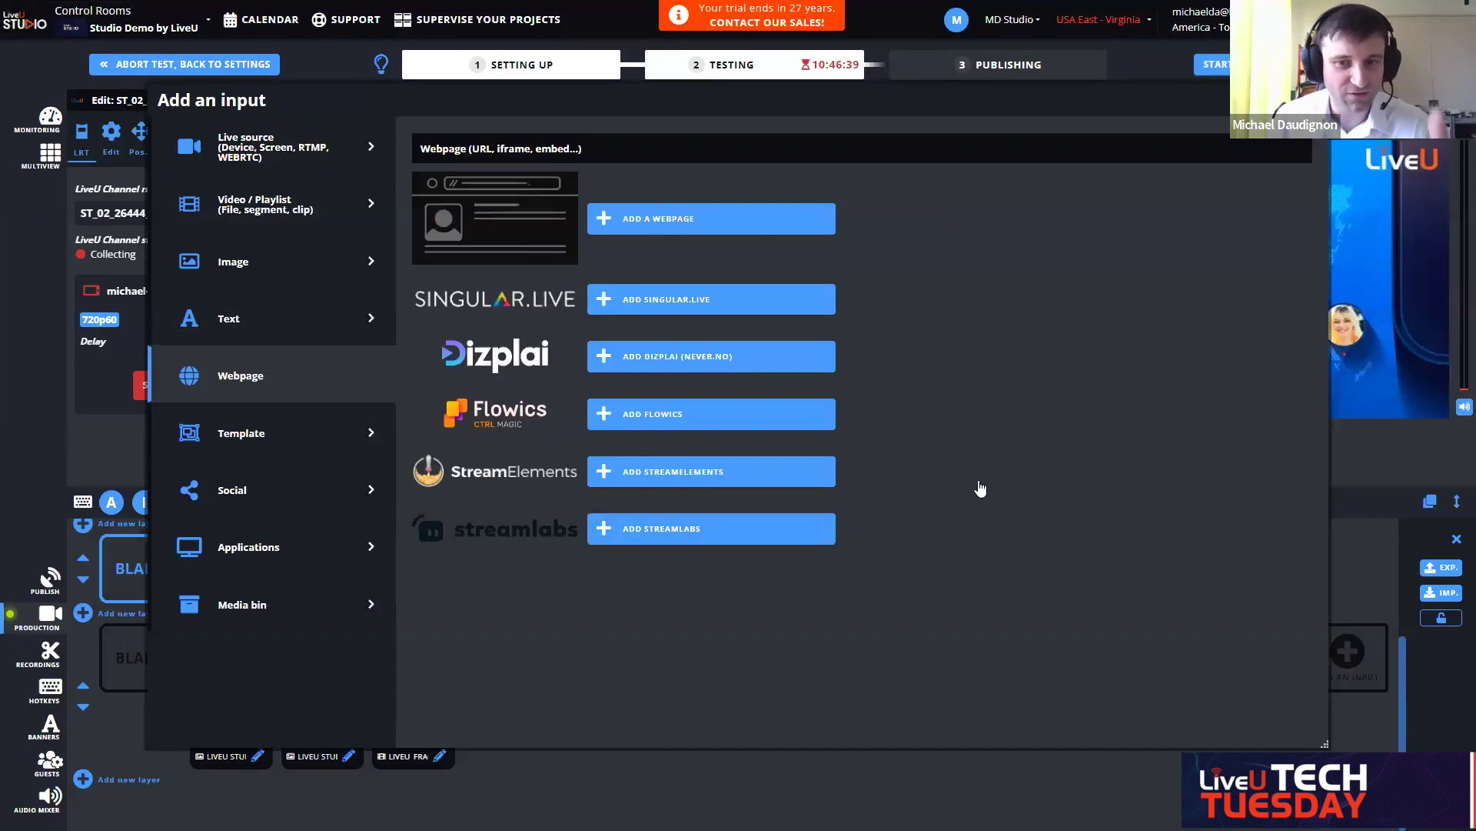
triple_click(986, 435)
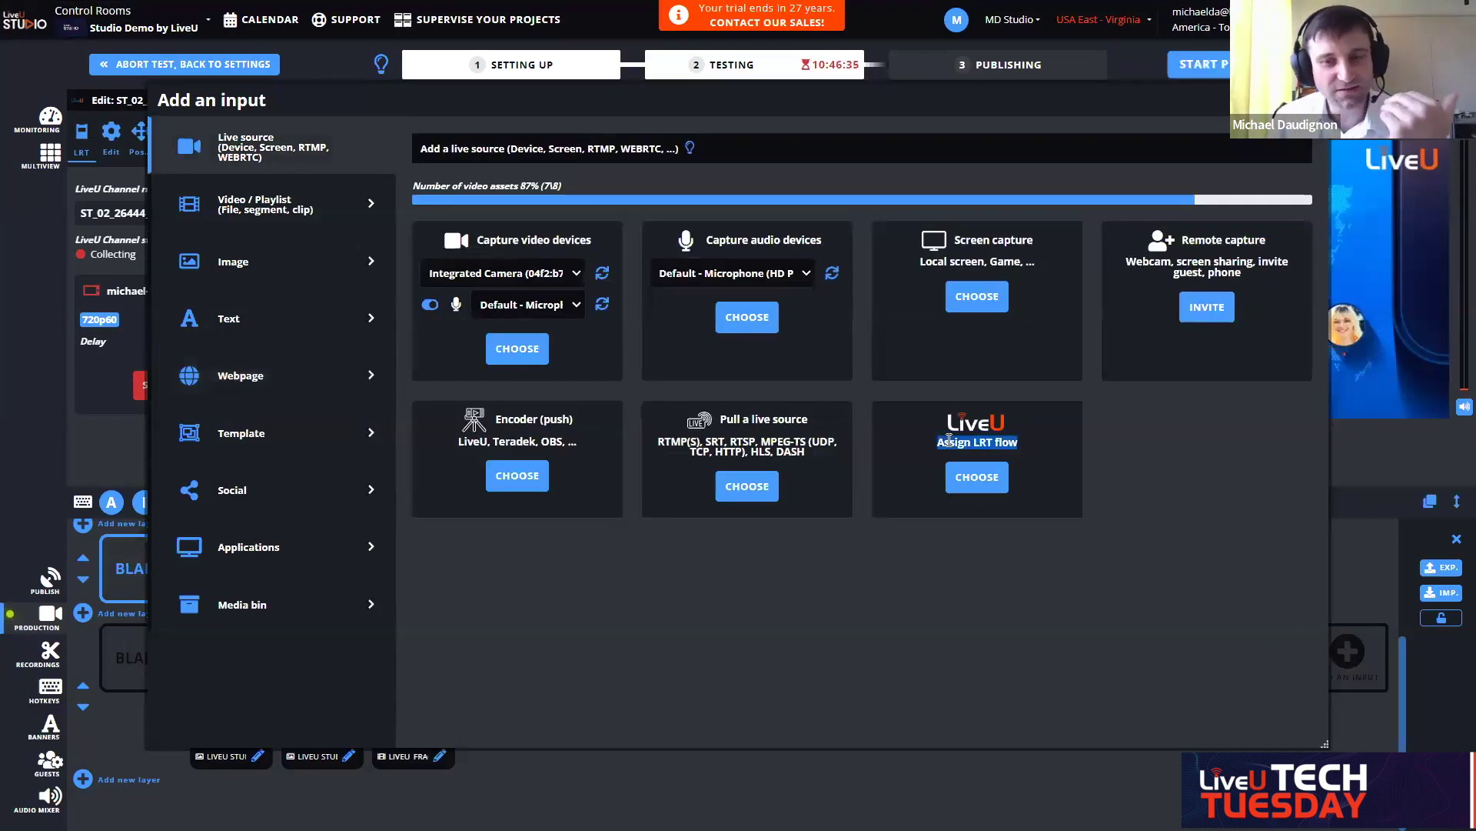
click(975, 478)
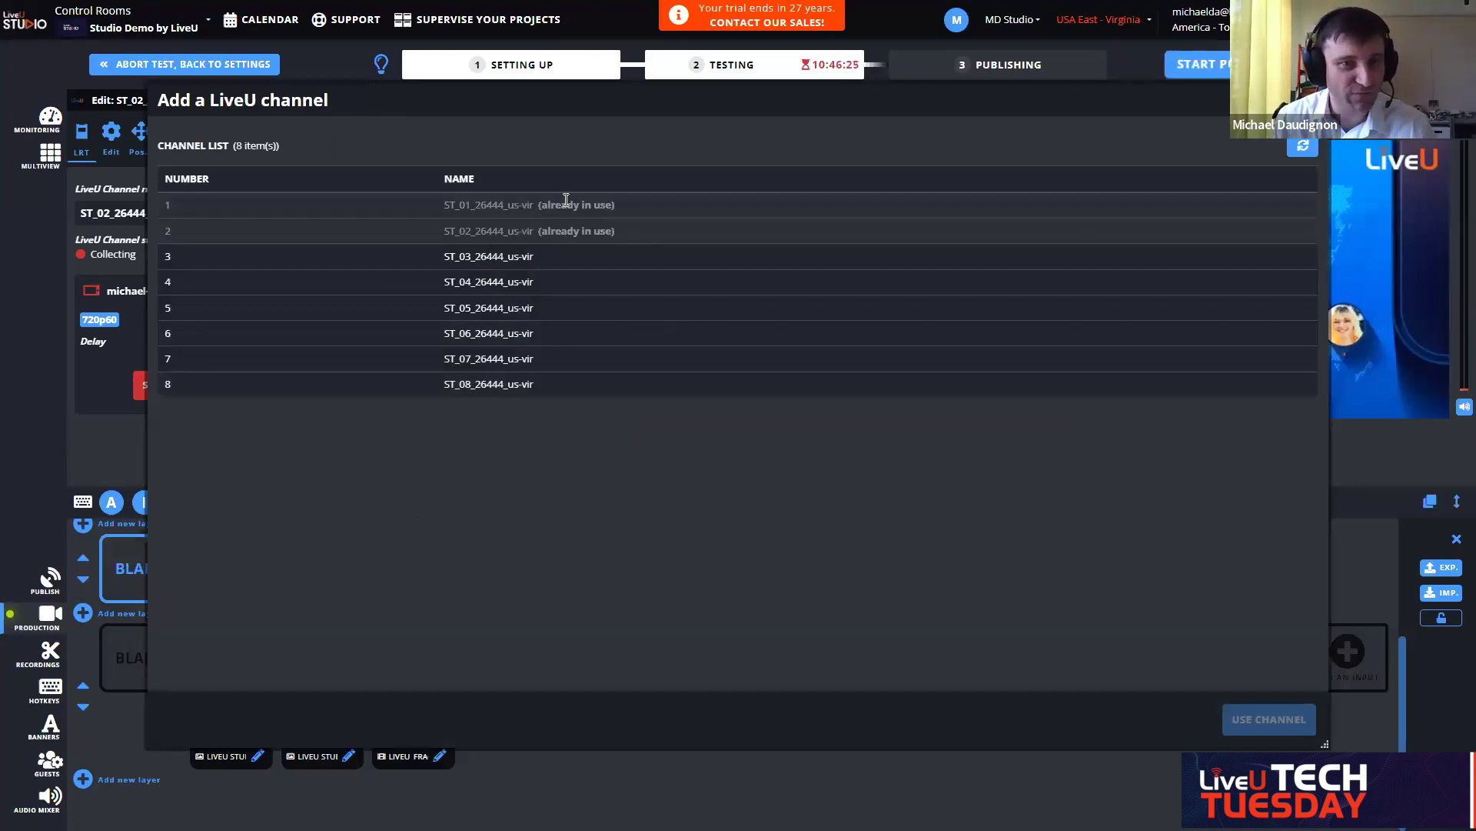
click(543, 281)
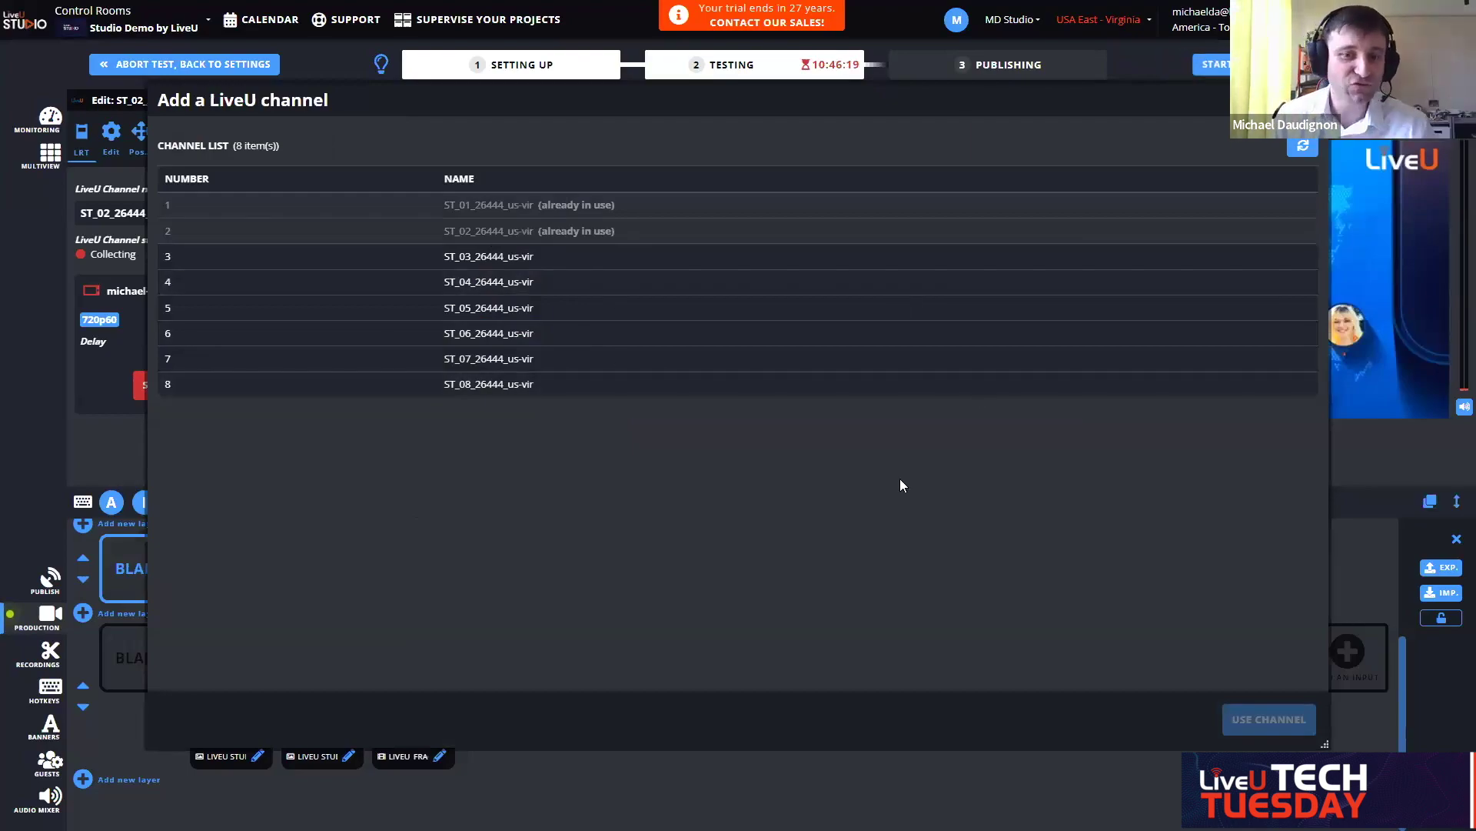
Step: Review the RTMP and SRT encoder options for a pushed live source without adding an input
click(1341, 668)
click(1346, 654)
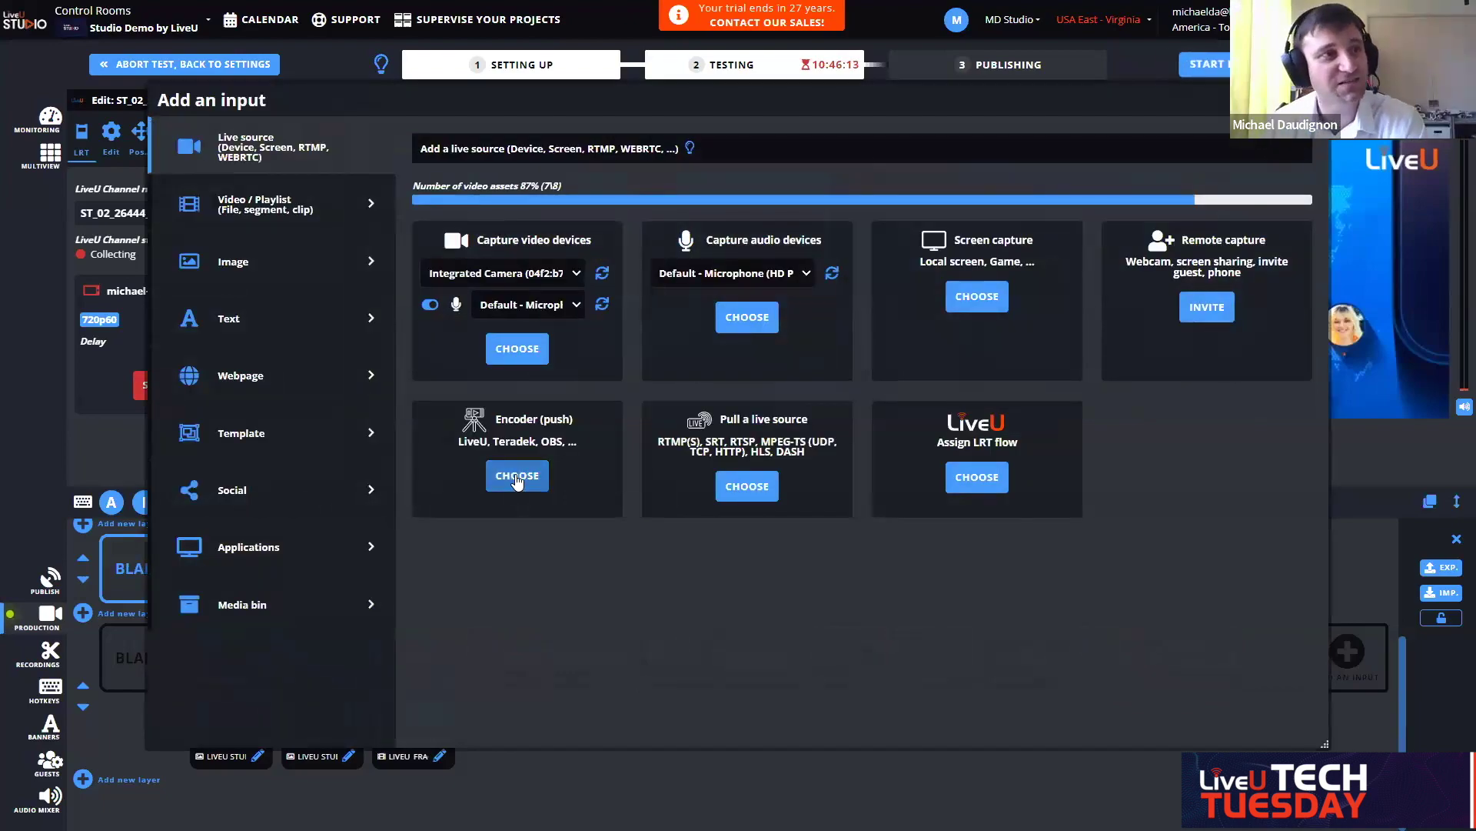
click(516, 477)
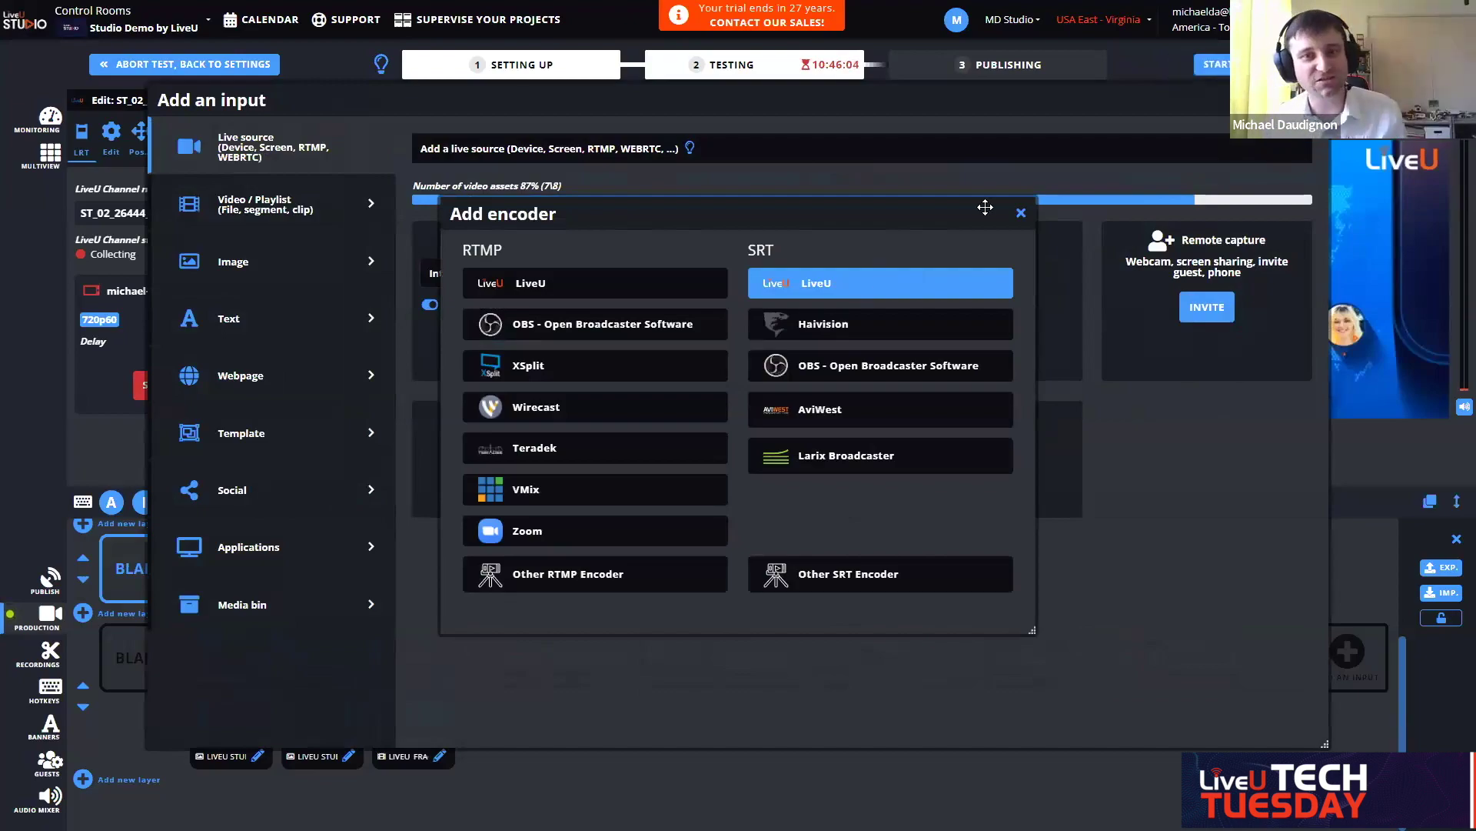
click(1022, 213)
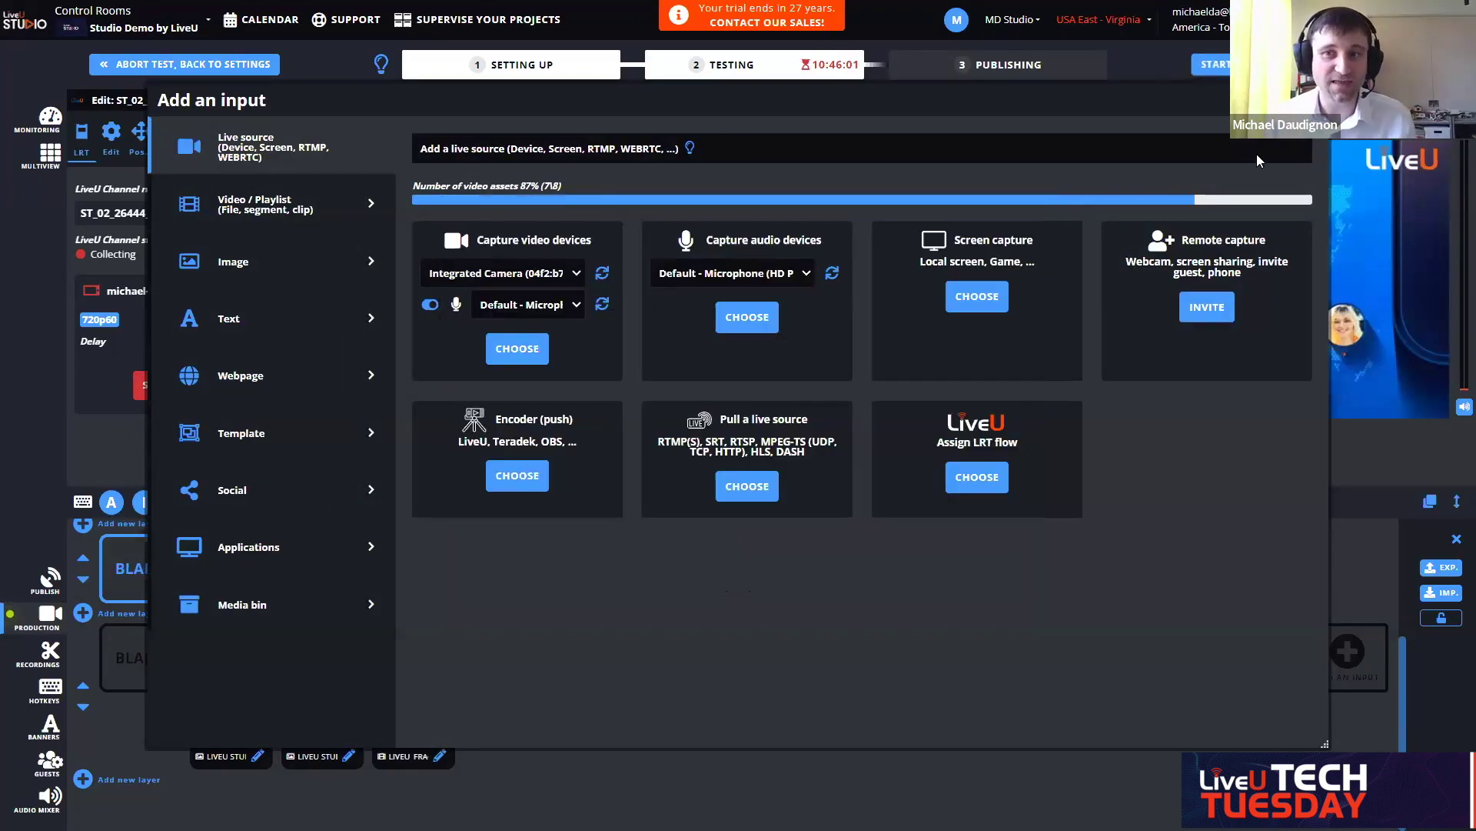
key(Escape)
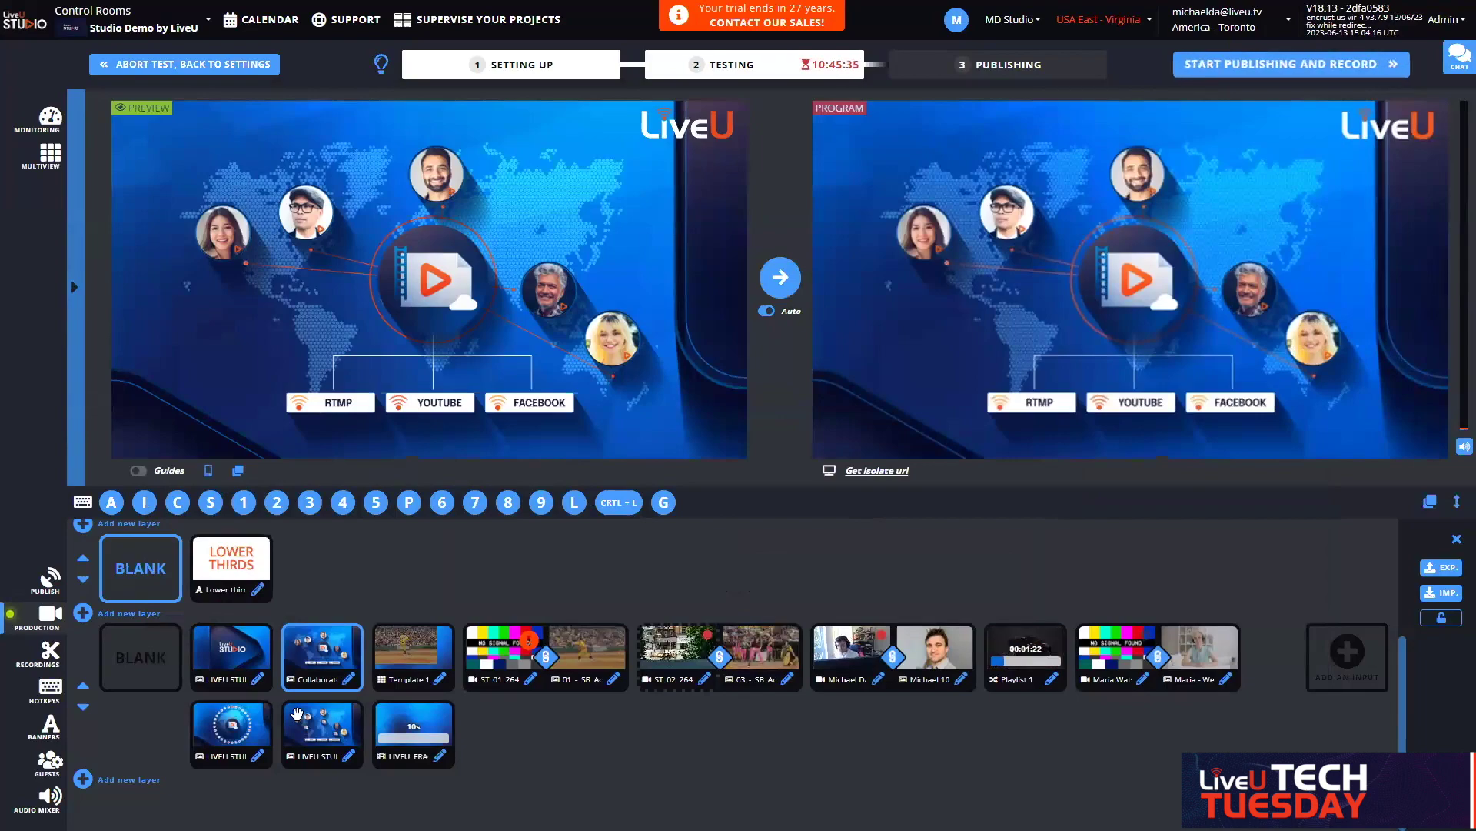
Step: Switch the program from the collaboration animation to the LiveU Studio intro with lower thirds
click(413, 650)
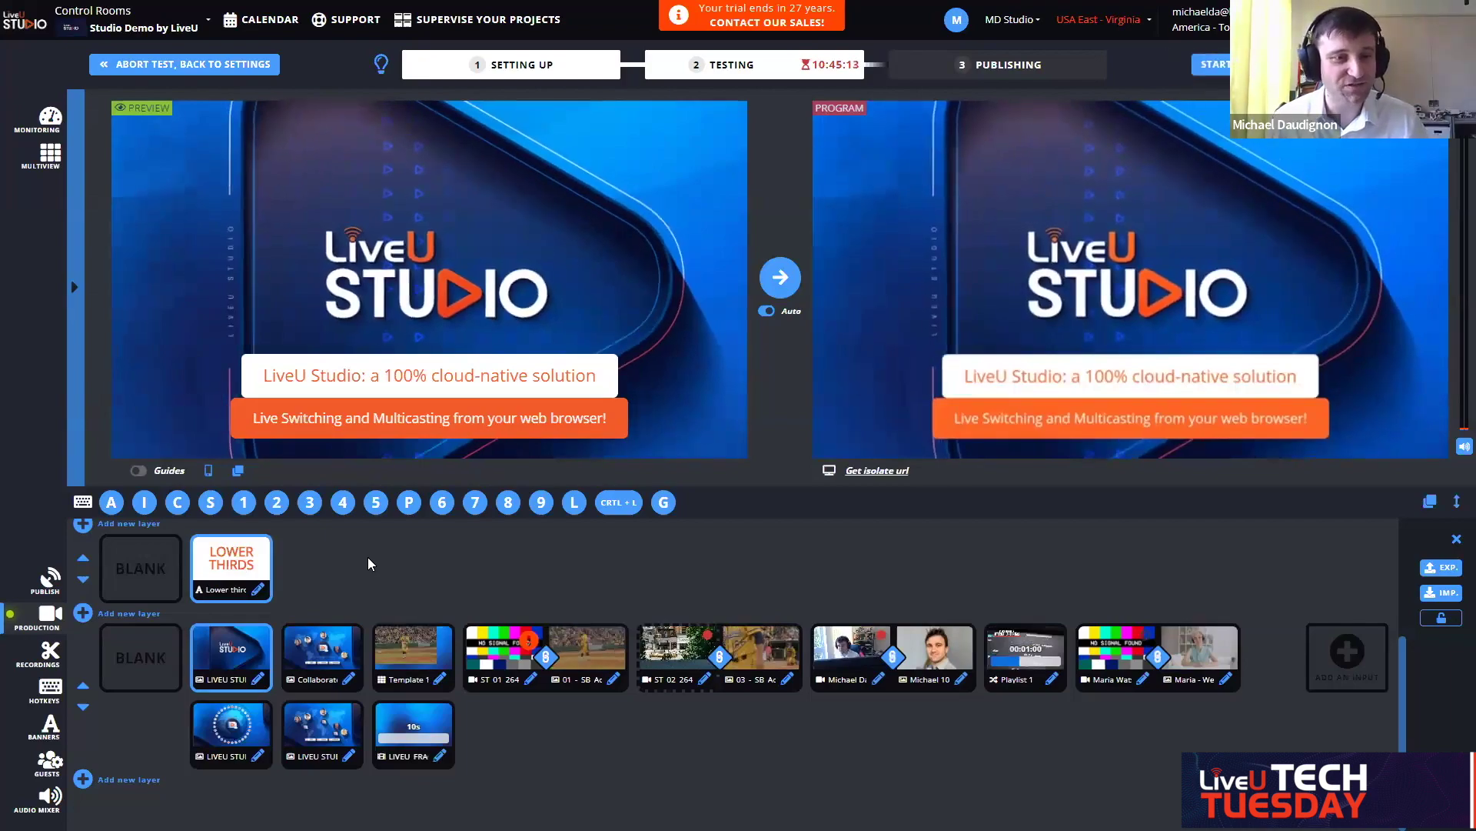
Step: Review the Facebook, YouTube, RTMP and LinkedIn publishing points for the 4 Mb/s quality without selecting a new destination
click(40, 581)
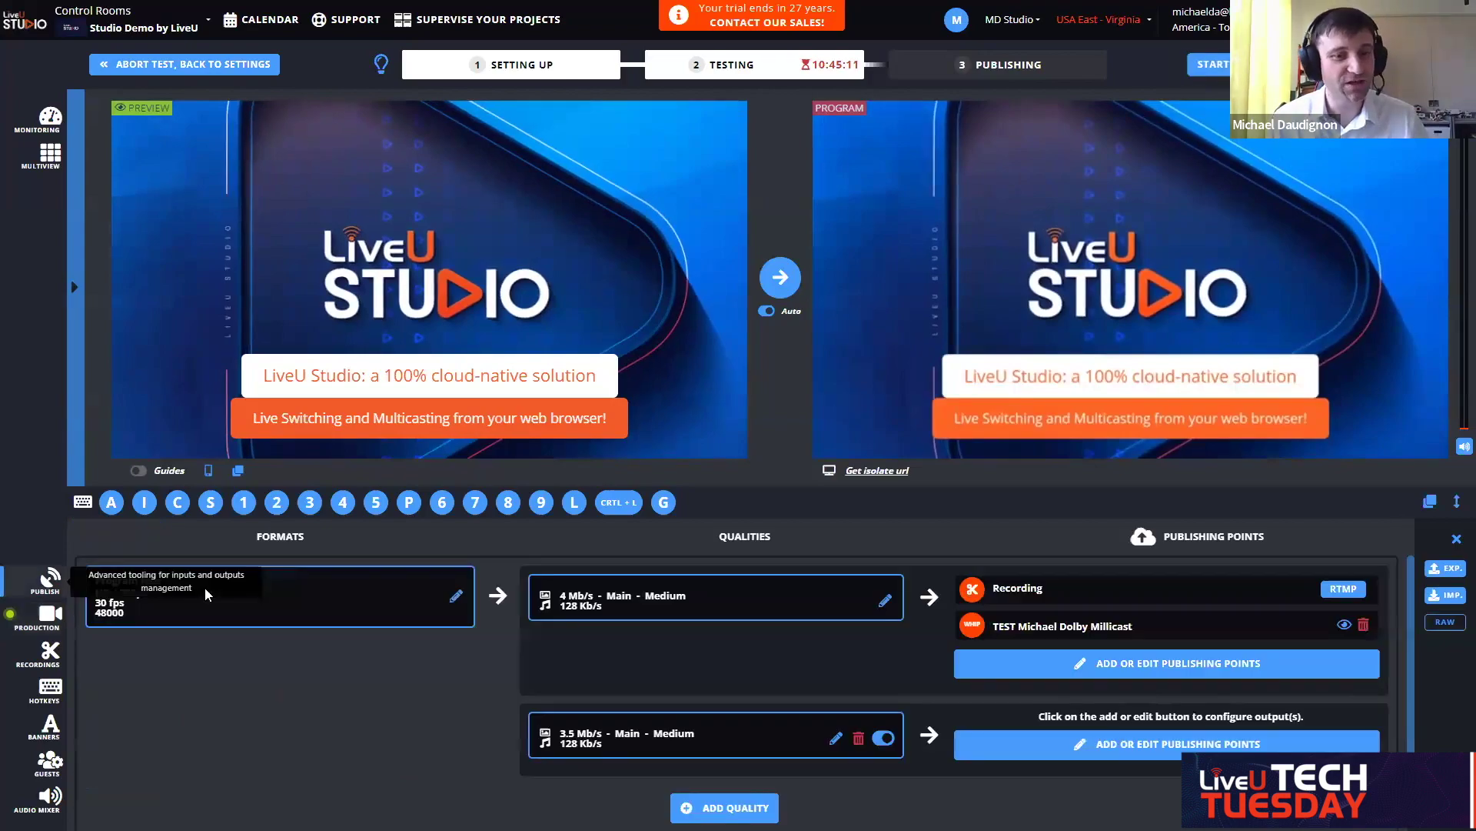
click(1060, 663)
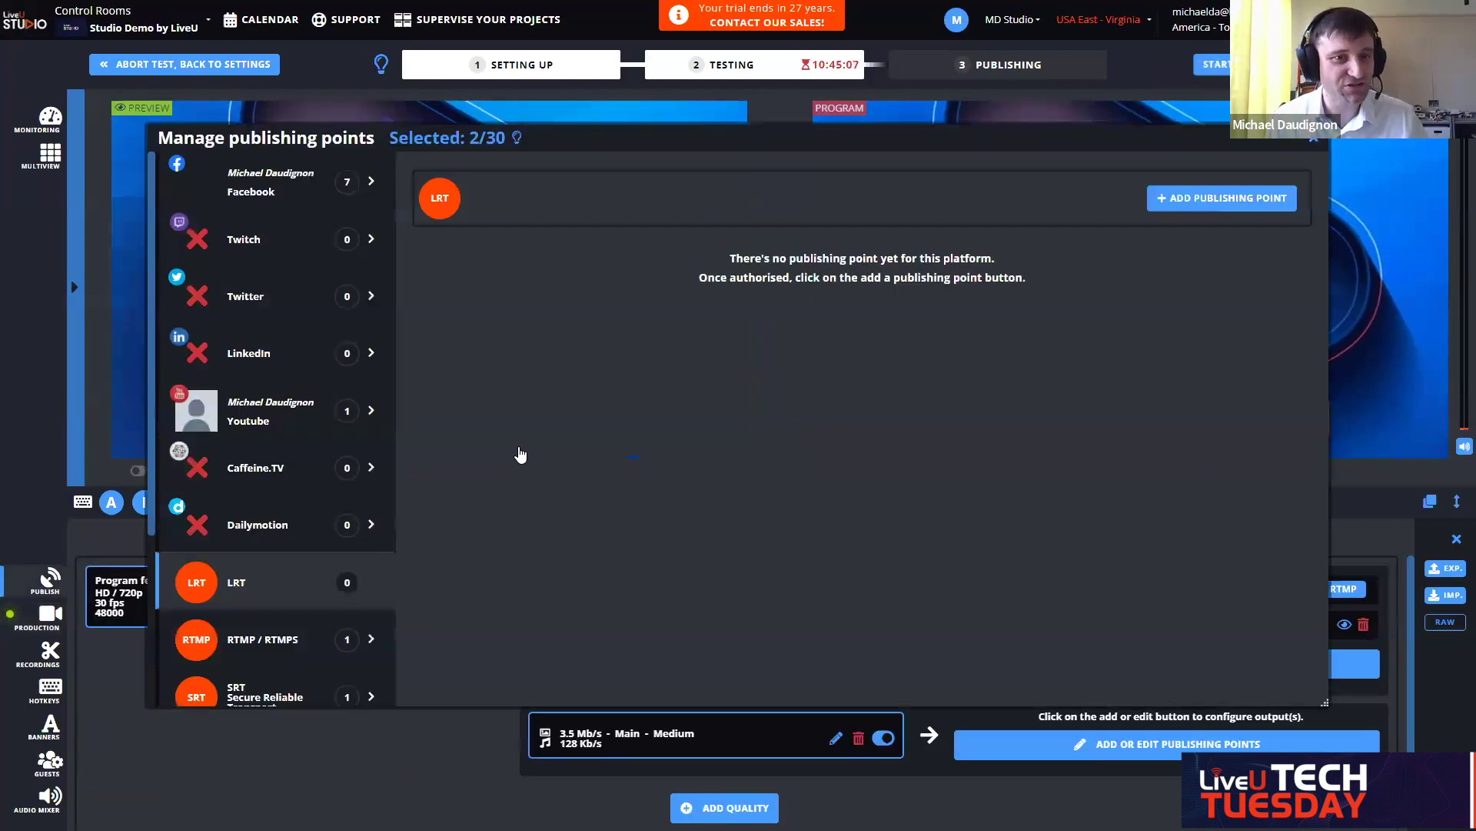
click(244, 190)
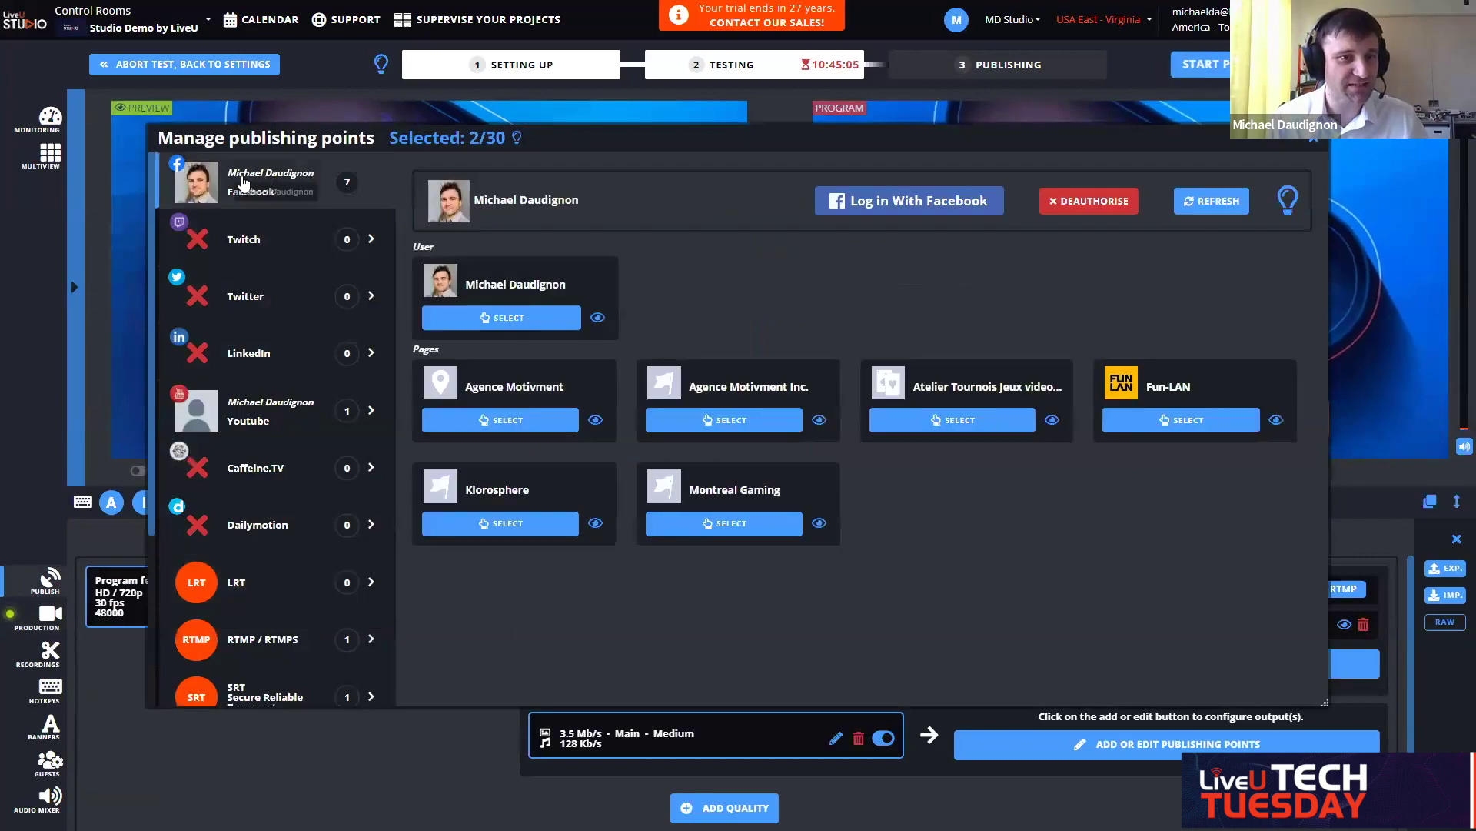
click(281, 422)
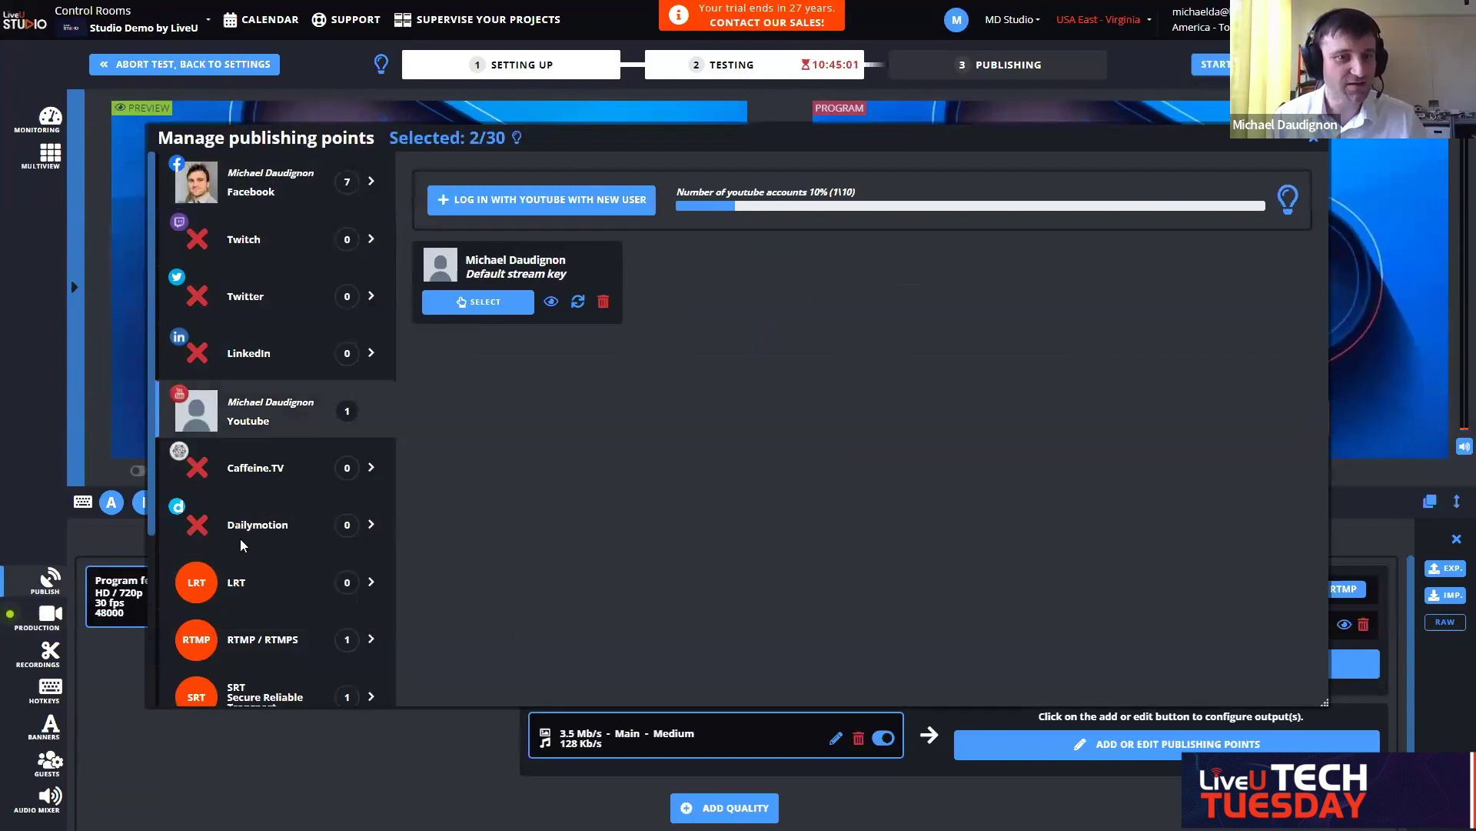
click(281, 644)
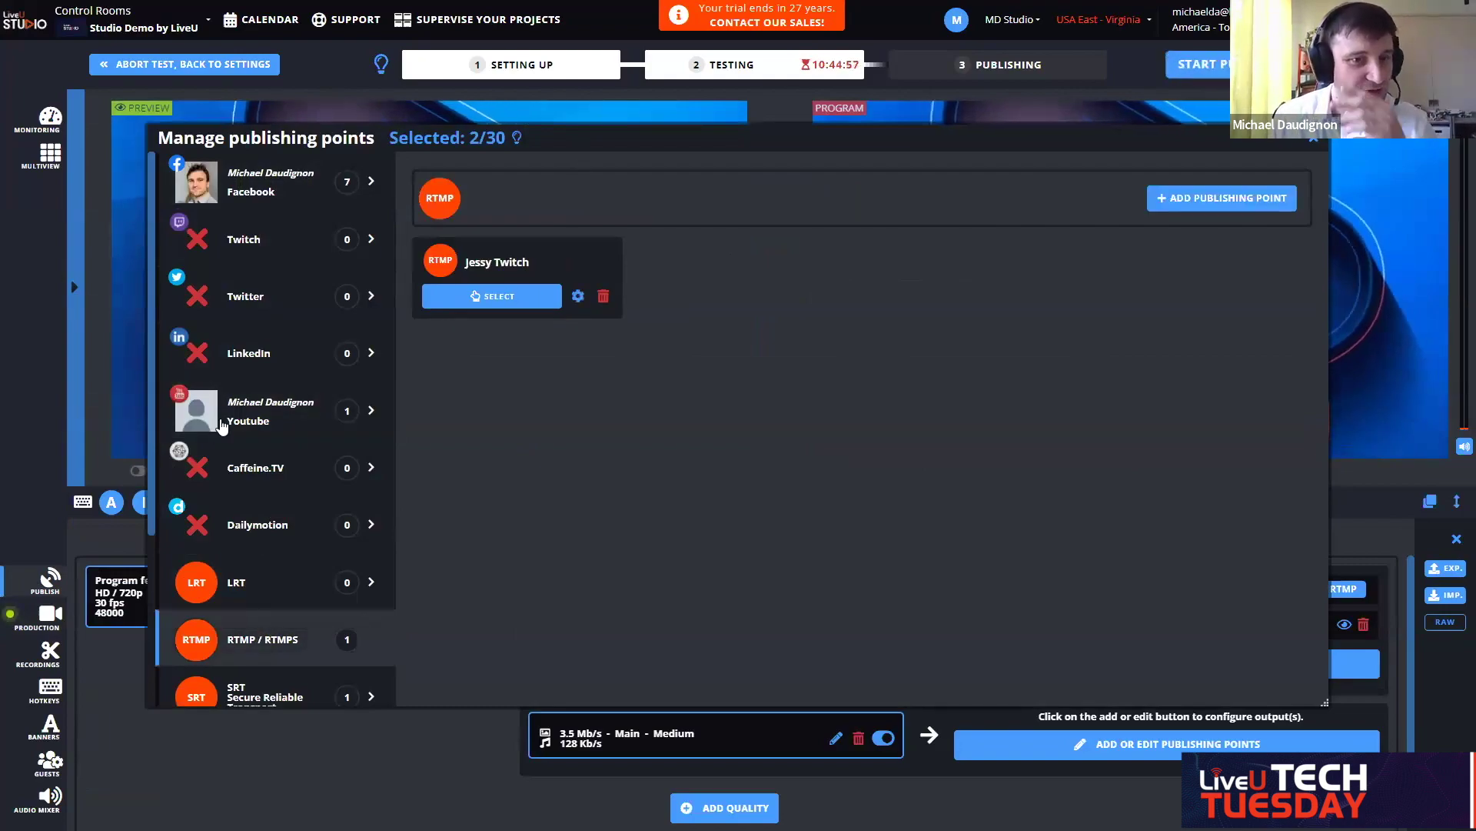
click(266, 408)
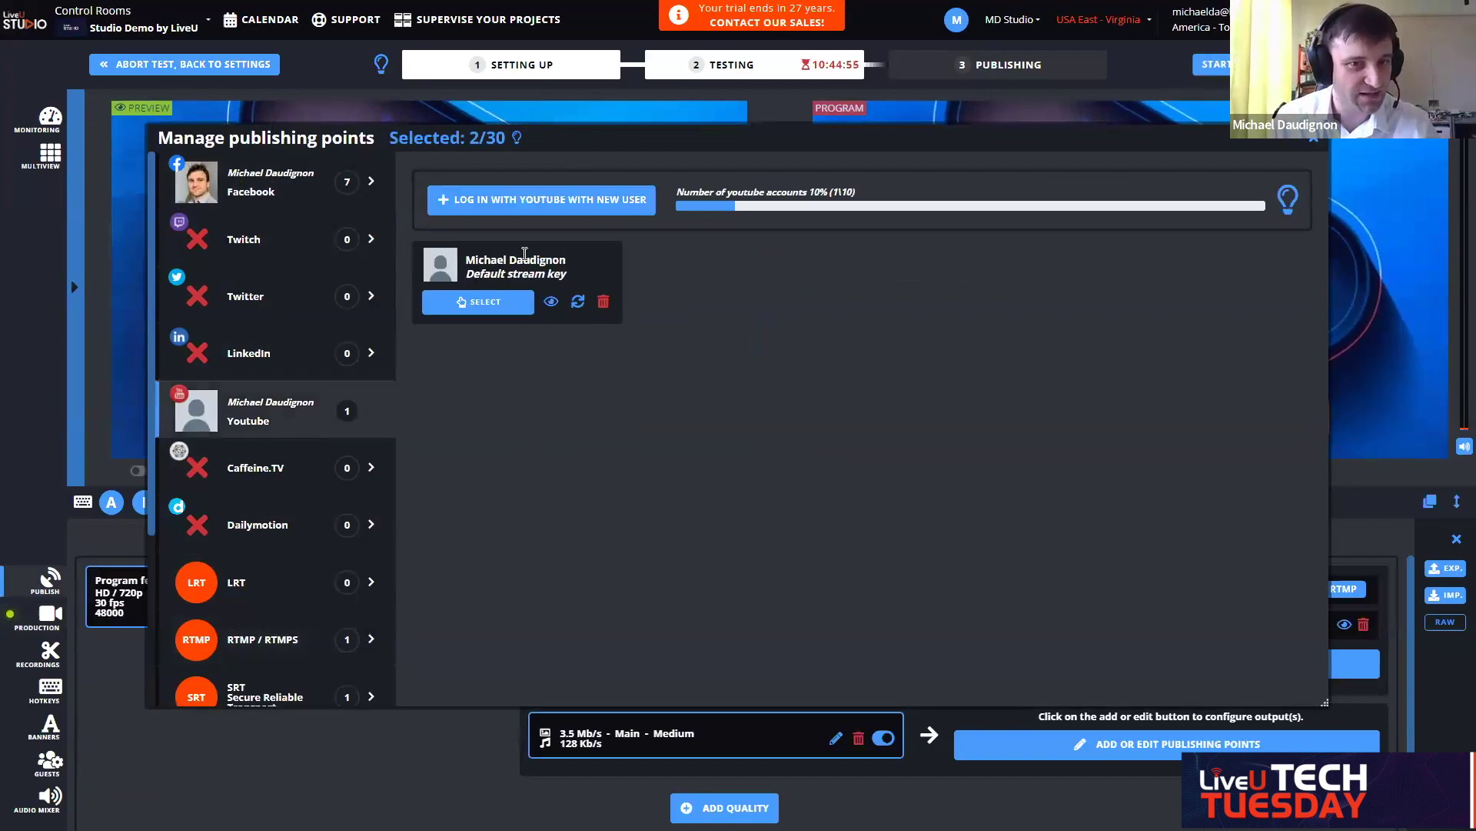
click(253, 338)
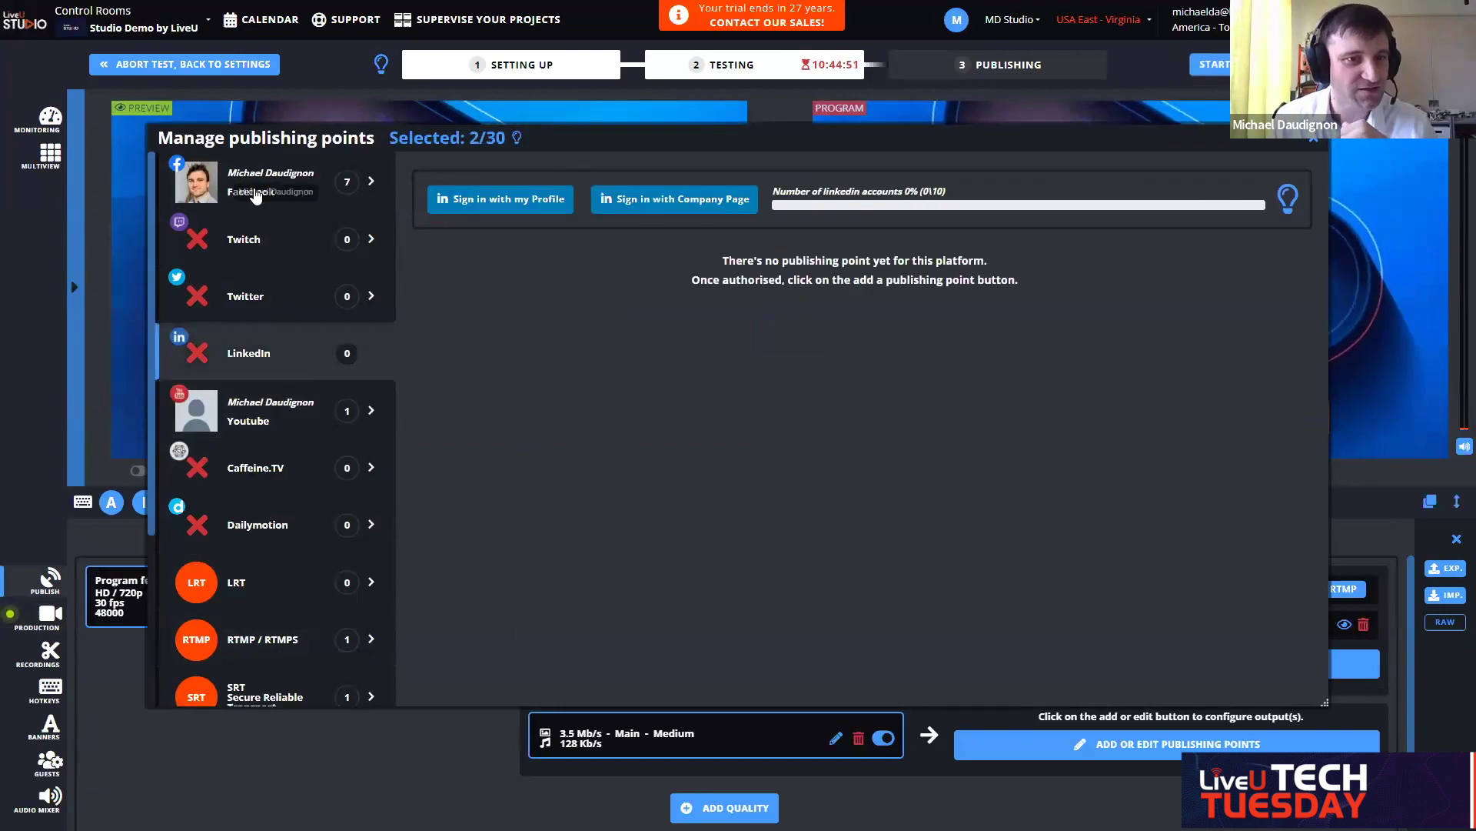
click(1313, 138)
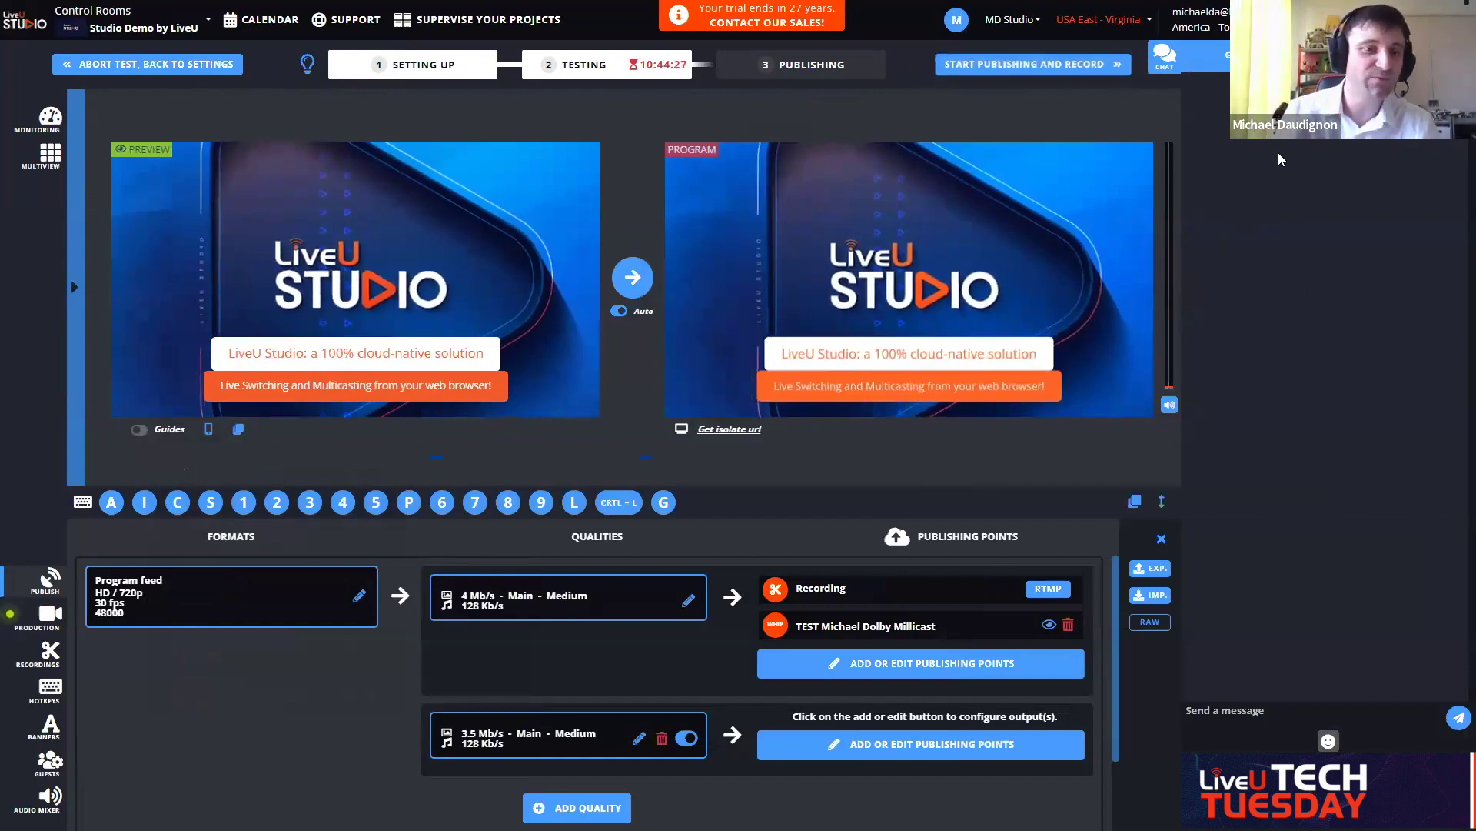
click(1184, 62)
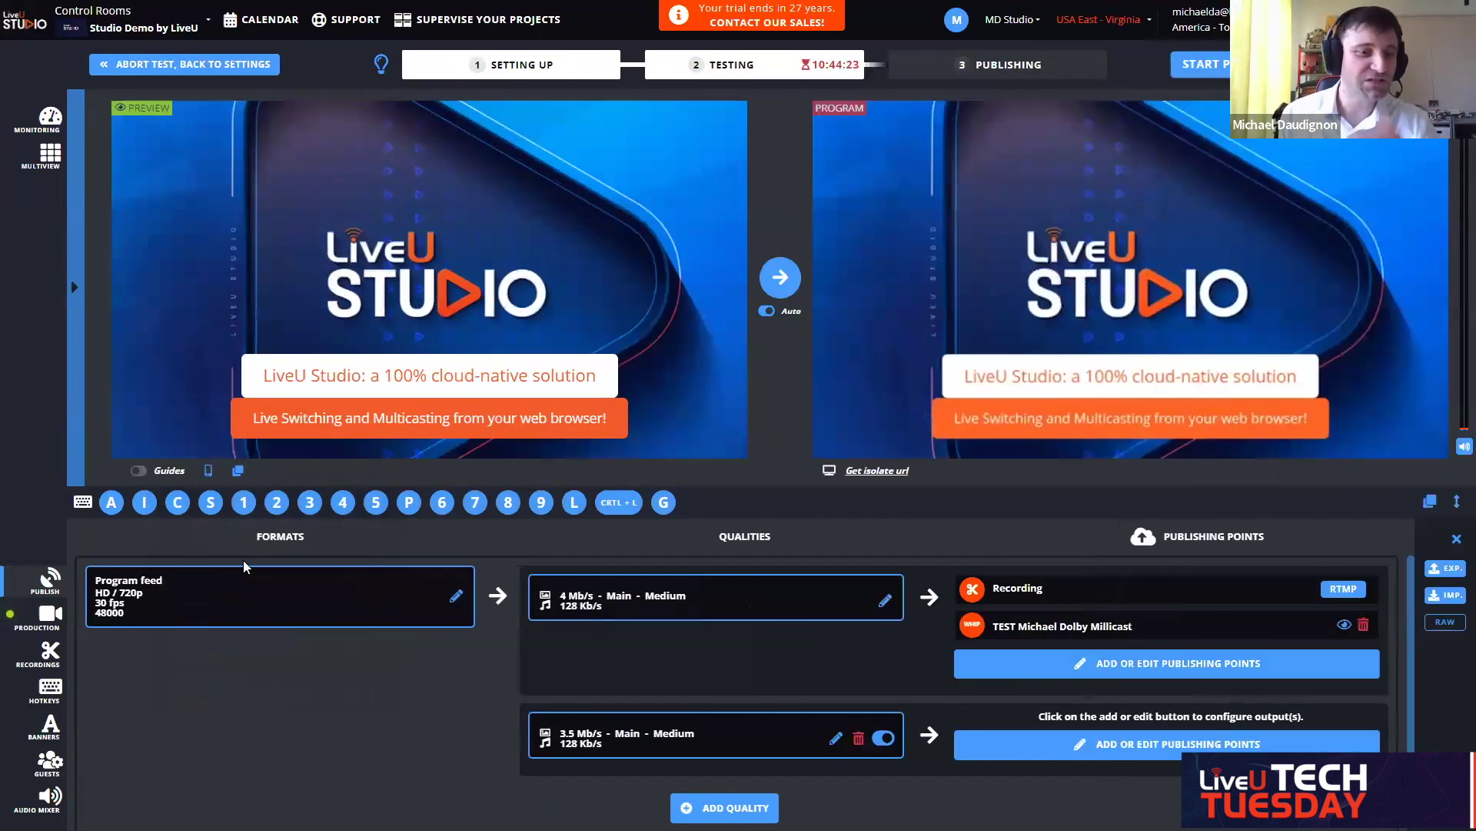
Step: Switch the program to the baseball scene with Dizplai graphics and then back to the LiveU Studio intro with lower thirds
click(42, 624)
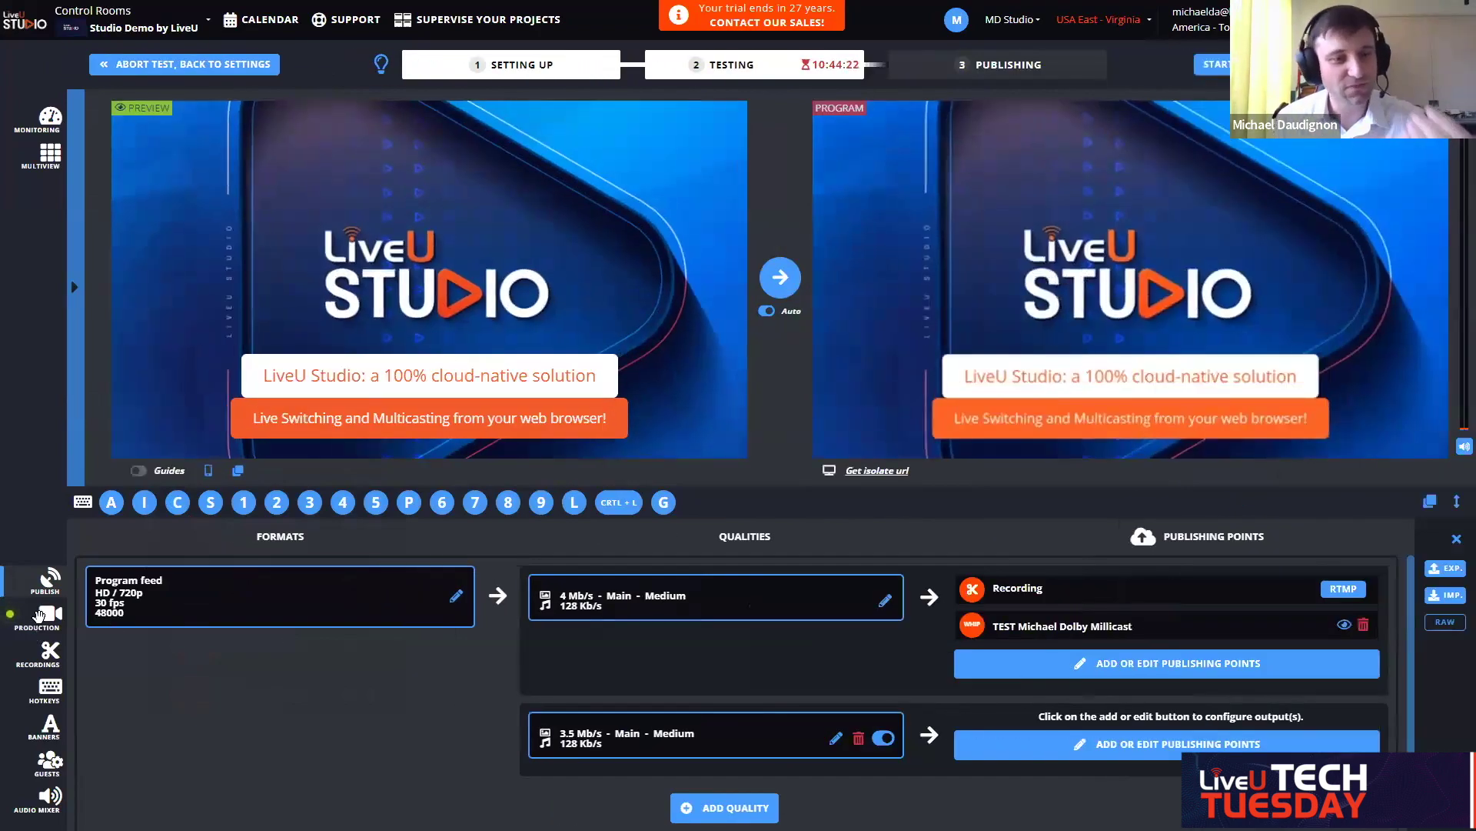
scroll(377, 663, up, 2)
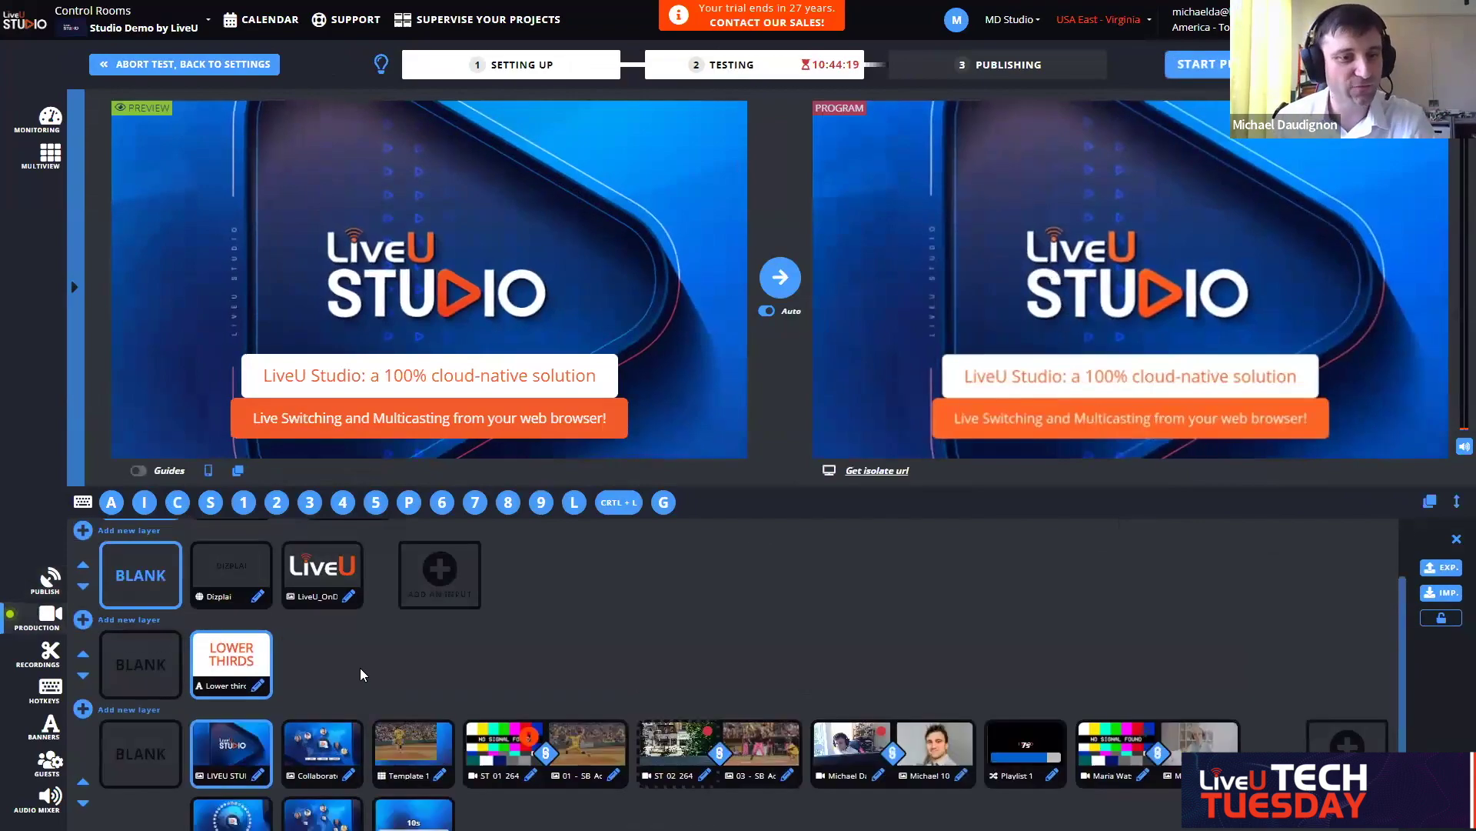
scroll(431, 671, up, 2)
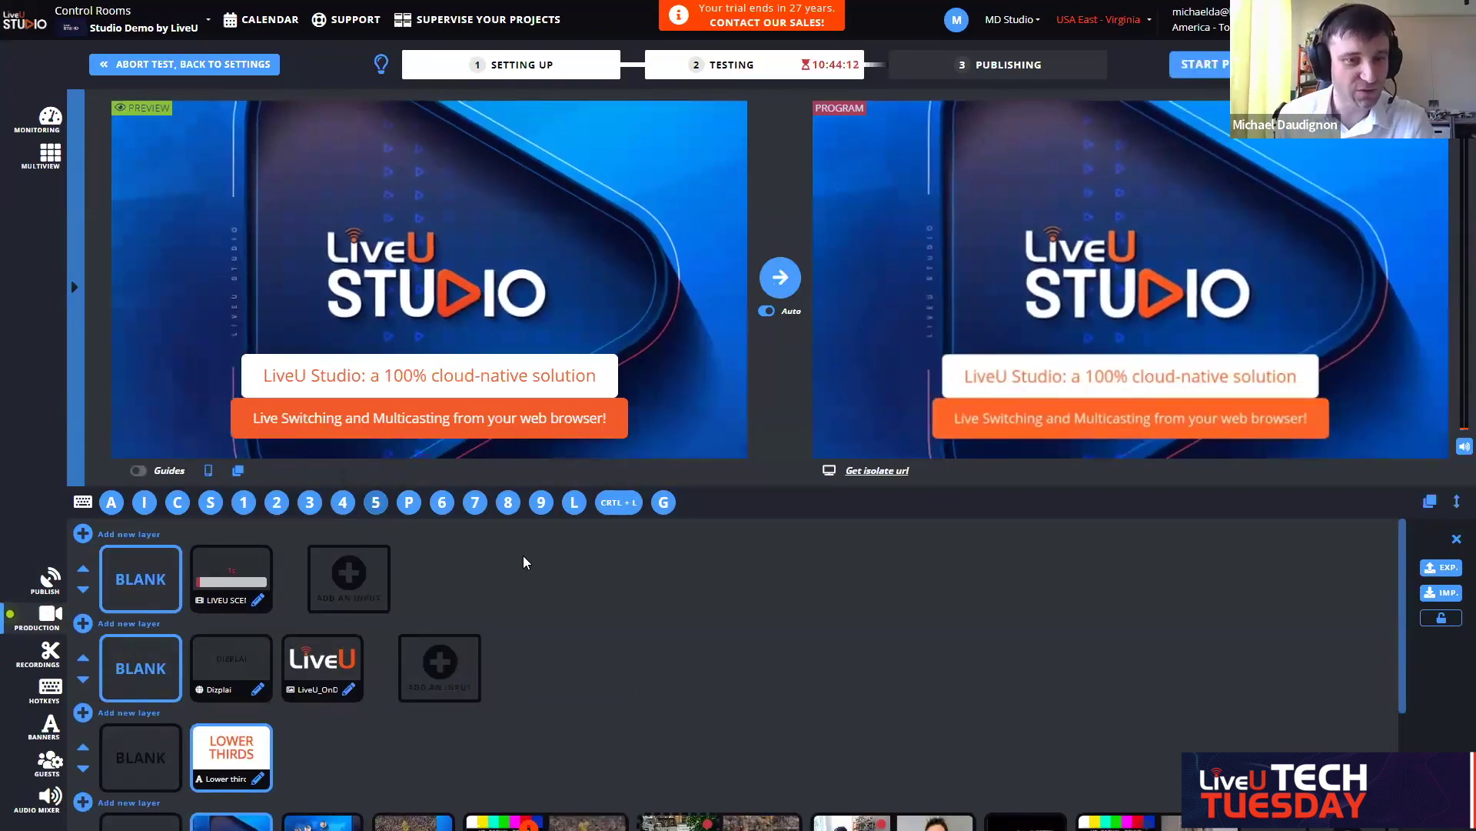
key(1)
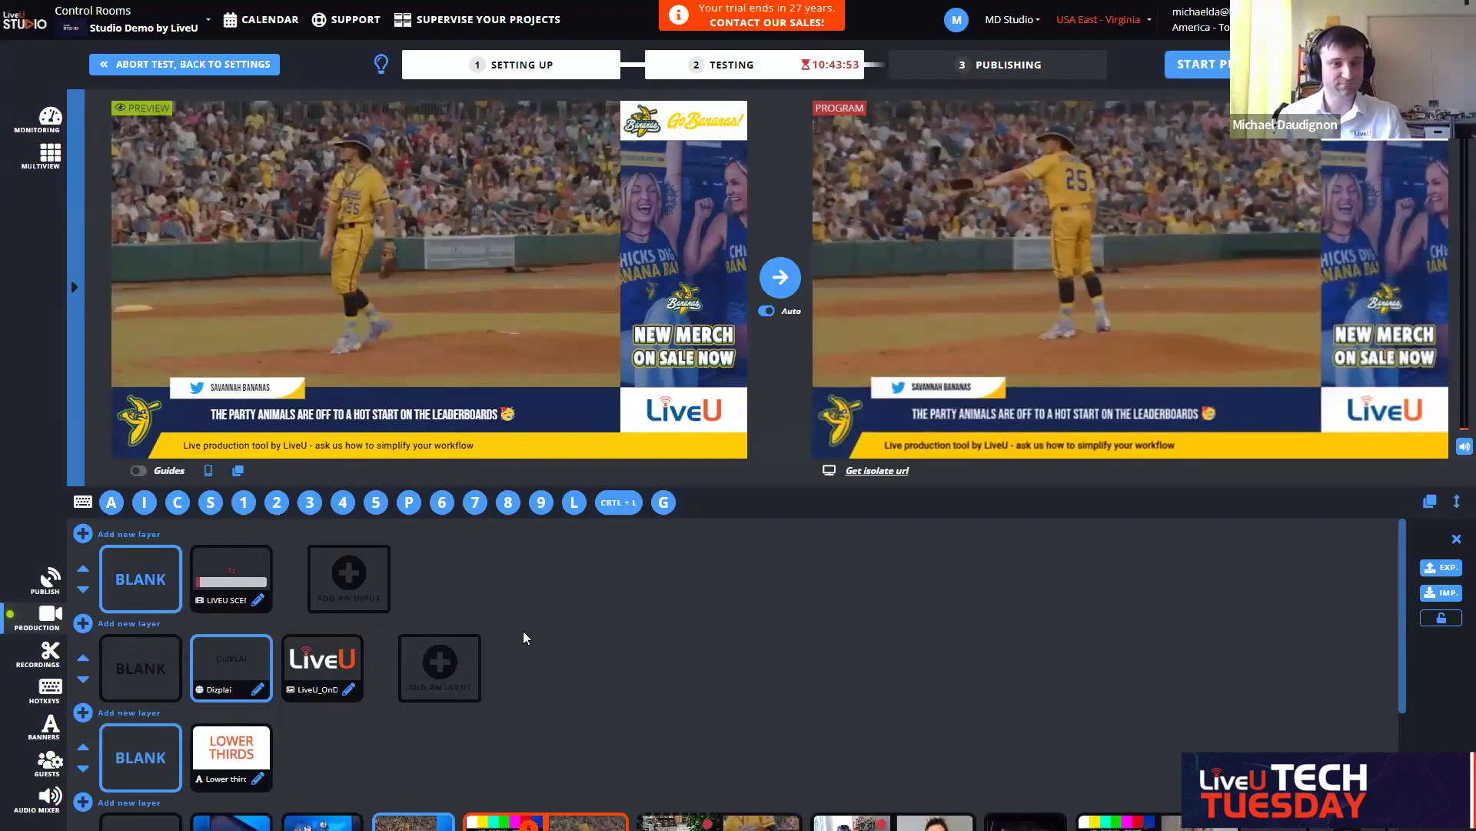
click(375, 502)
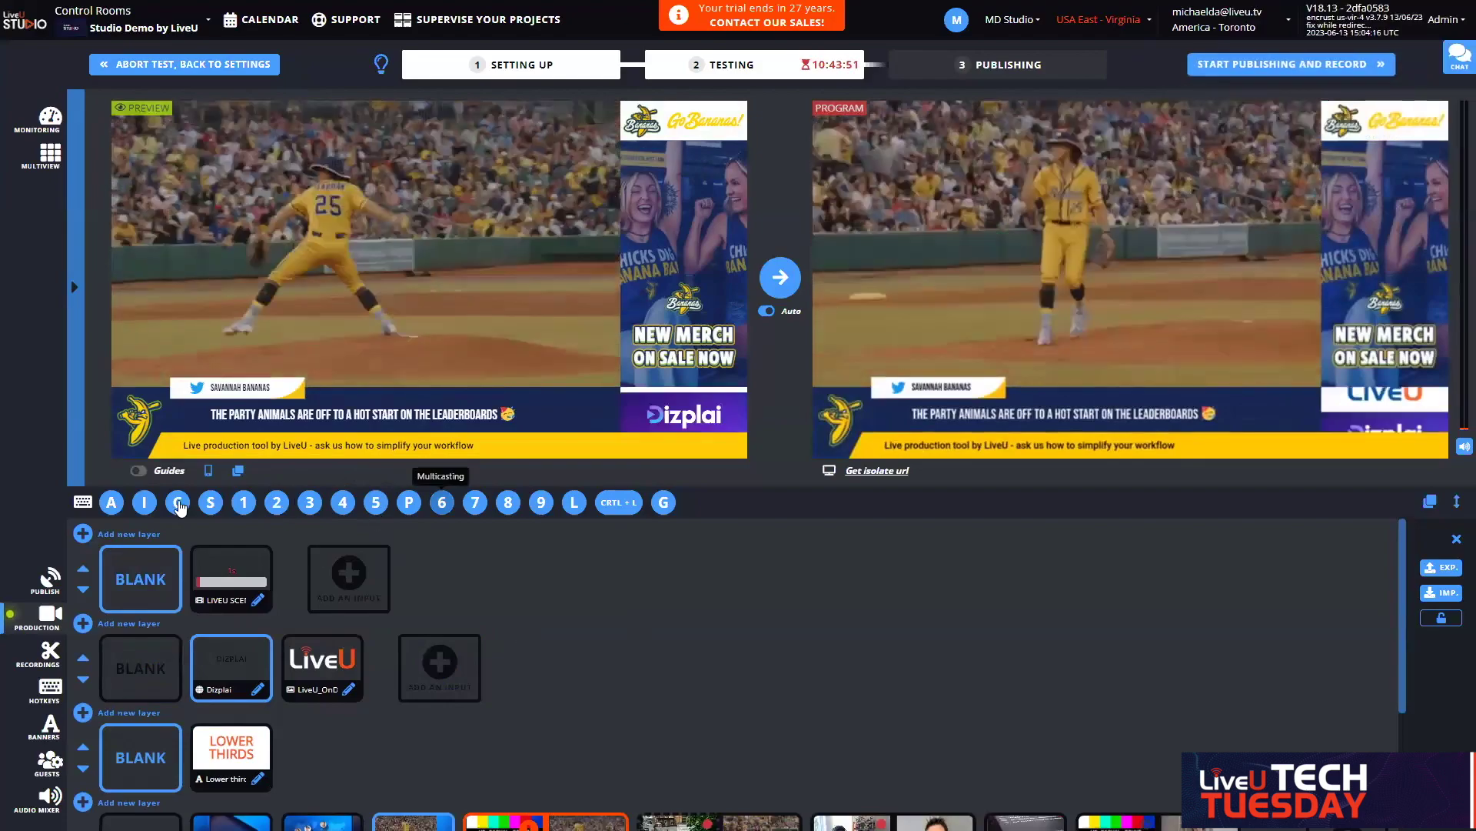
click(146, 504)
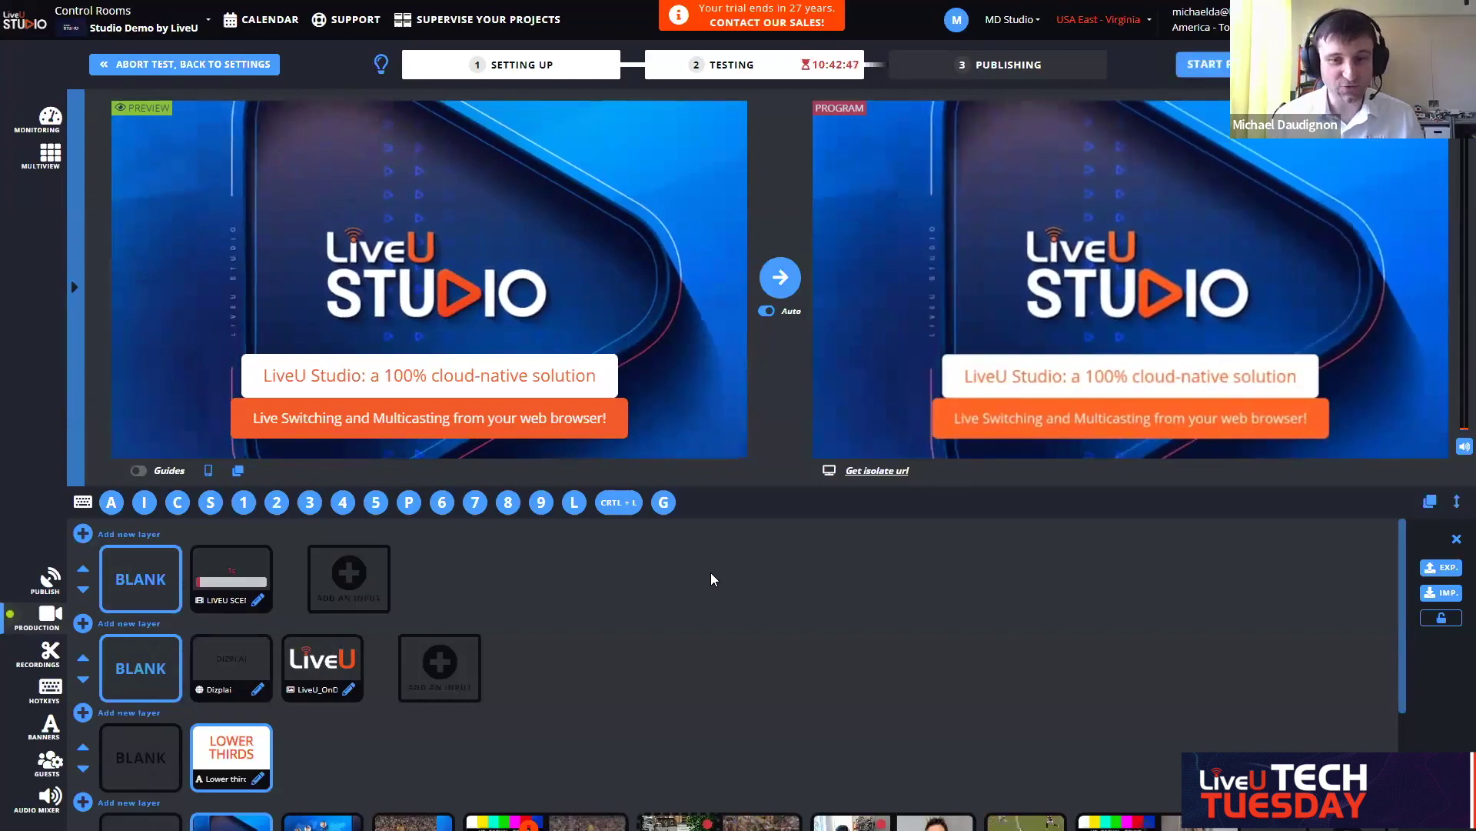
Step: Examine the LiveU channel list for assigning an LRT flow again and leave it without adding a channel
scroll(1350, 659, down, 3)
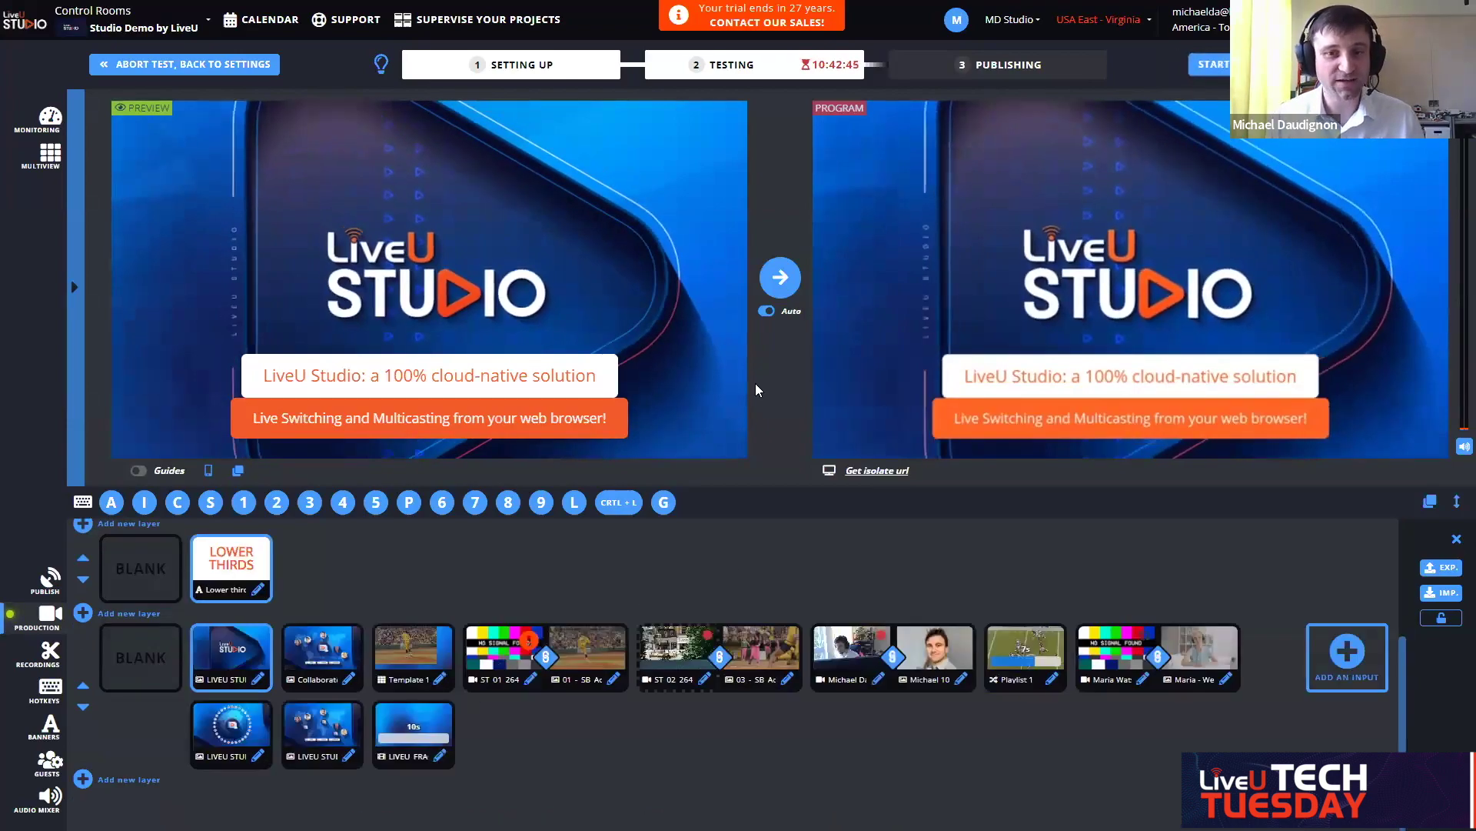
click(1347, 654)
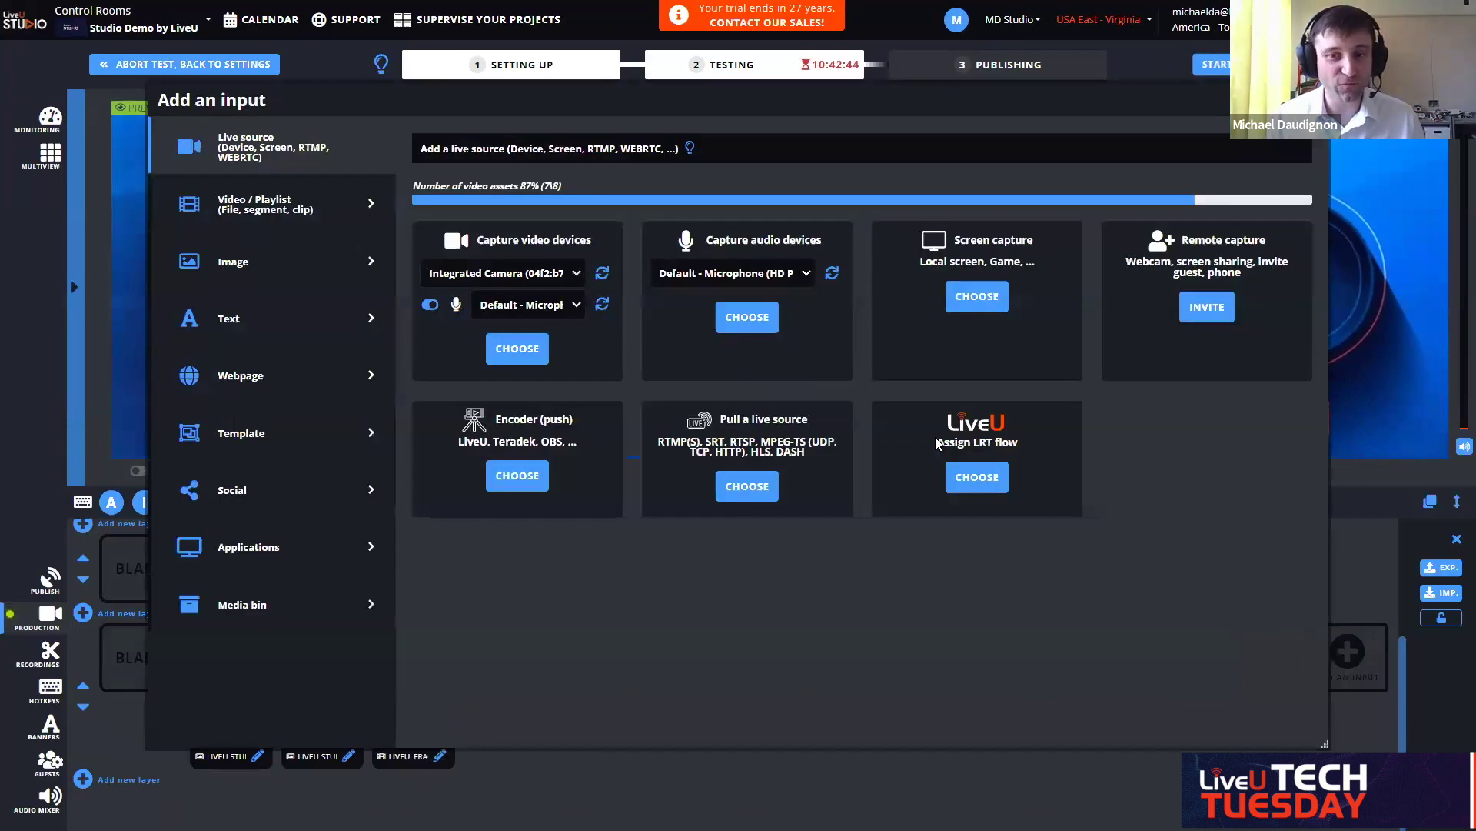
click(983, 484)
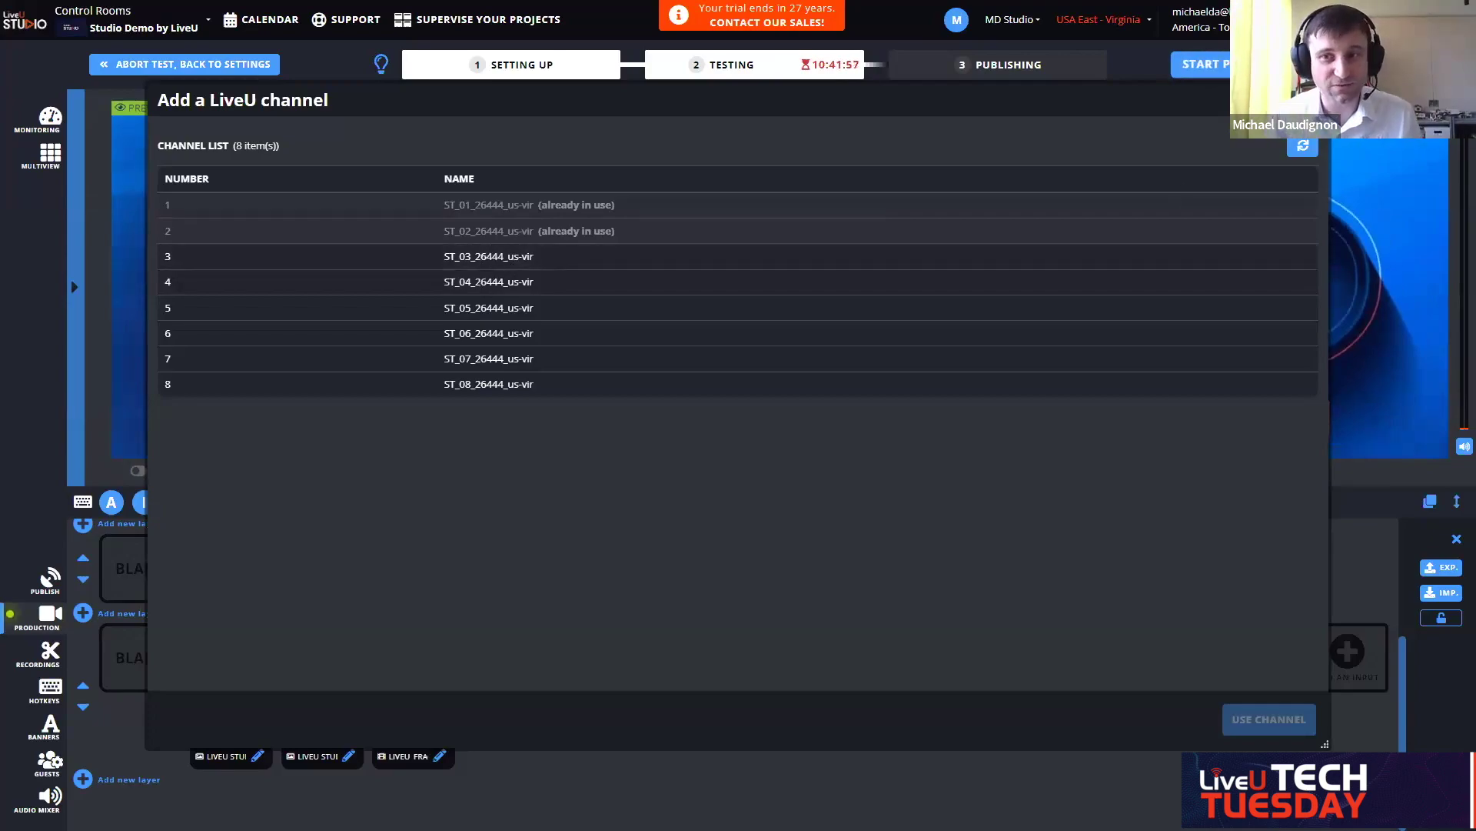
key(Escape)
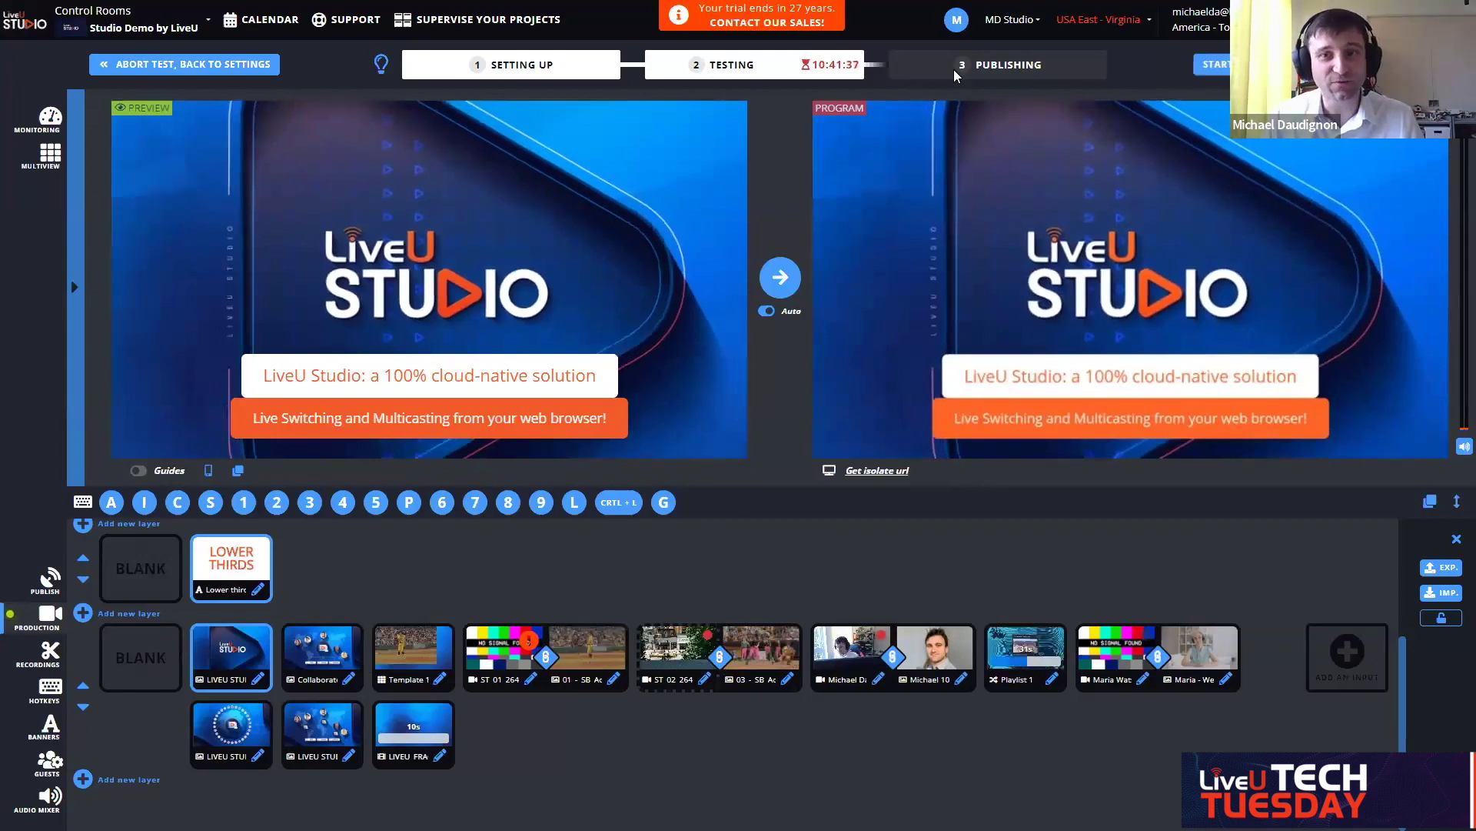
Step: Start publishing and recording the program, moving the session from testing to the publishing stage
triple_click(1060, 73)
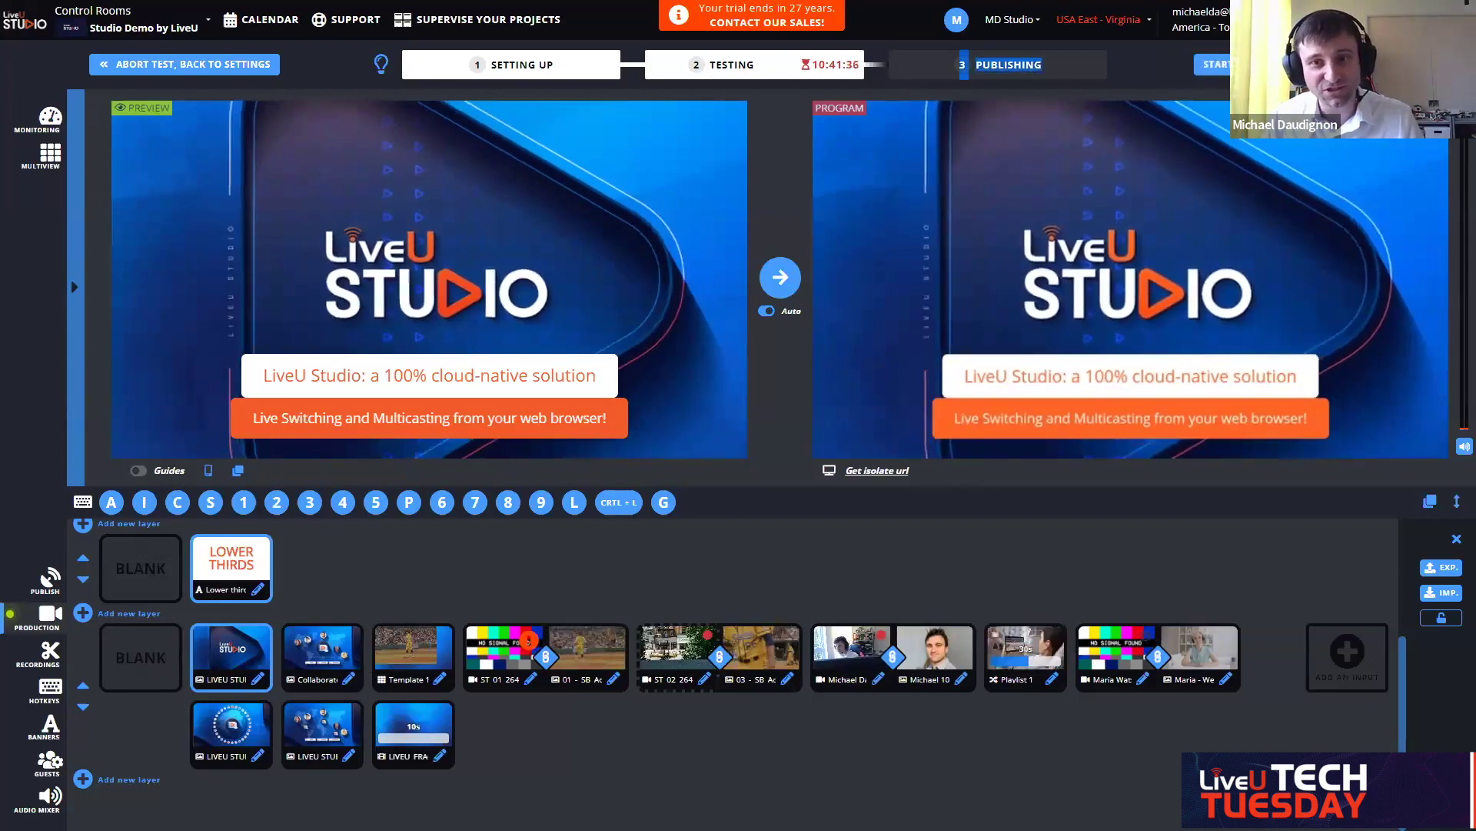
click(1214, 64)
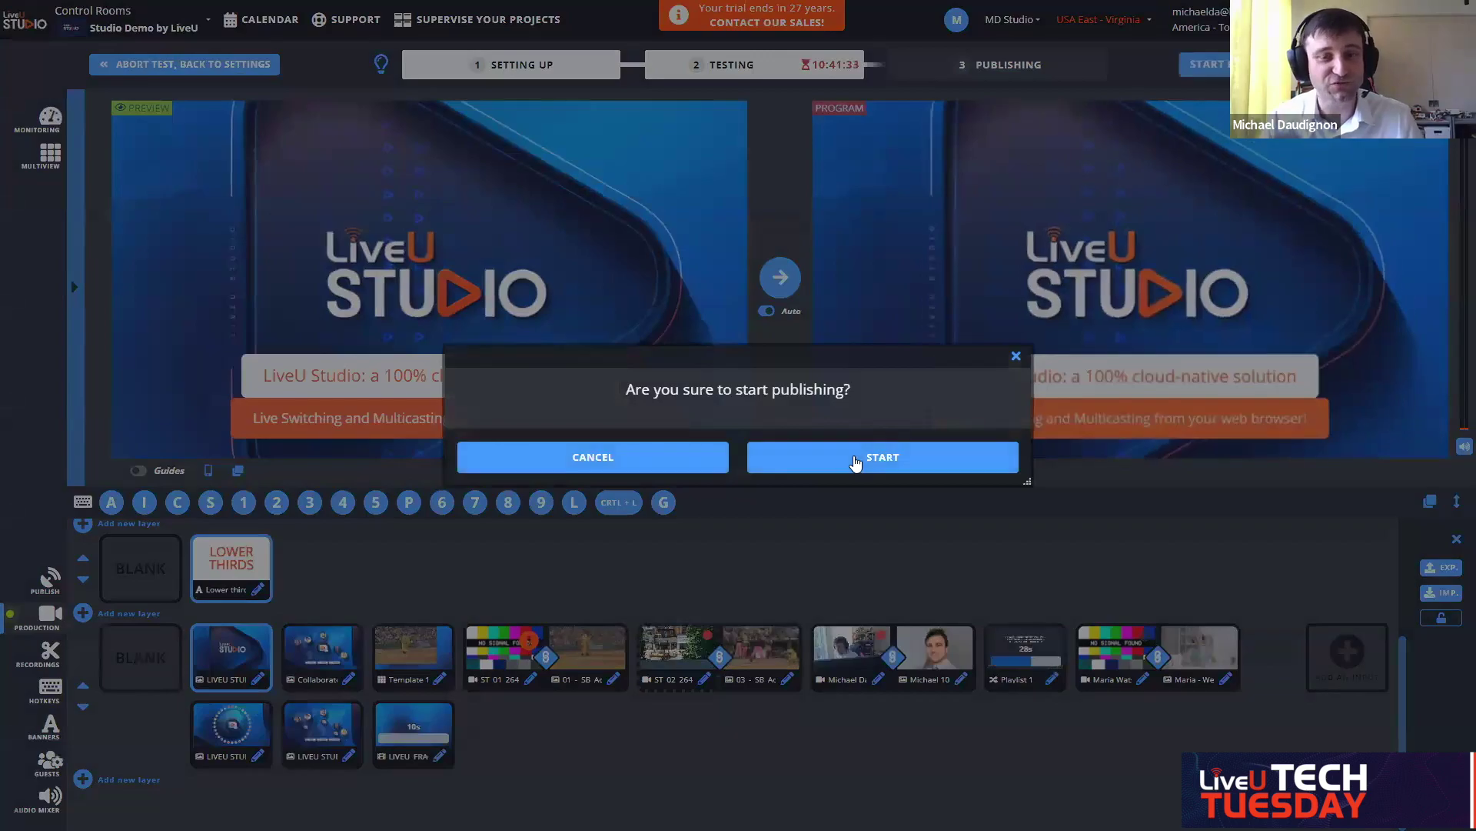
click(855, 461)
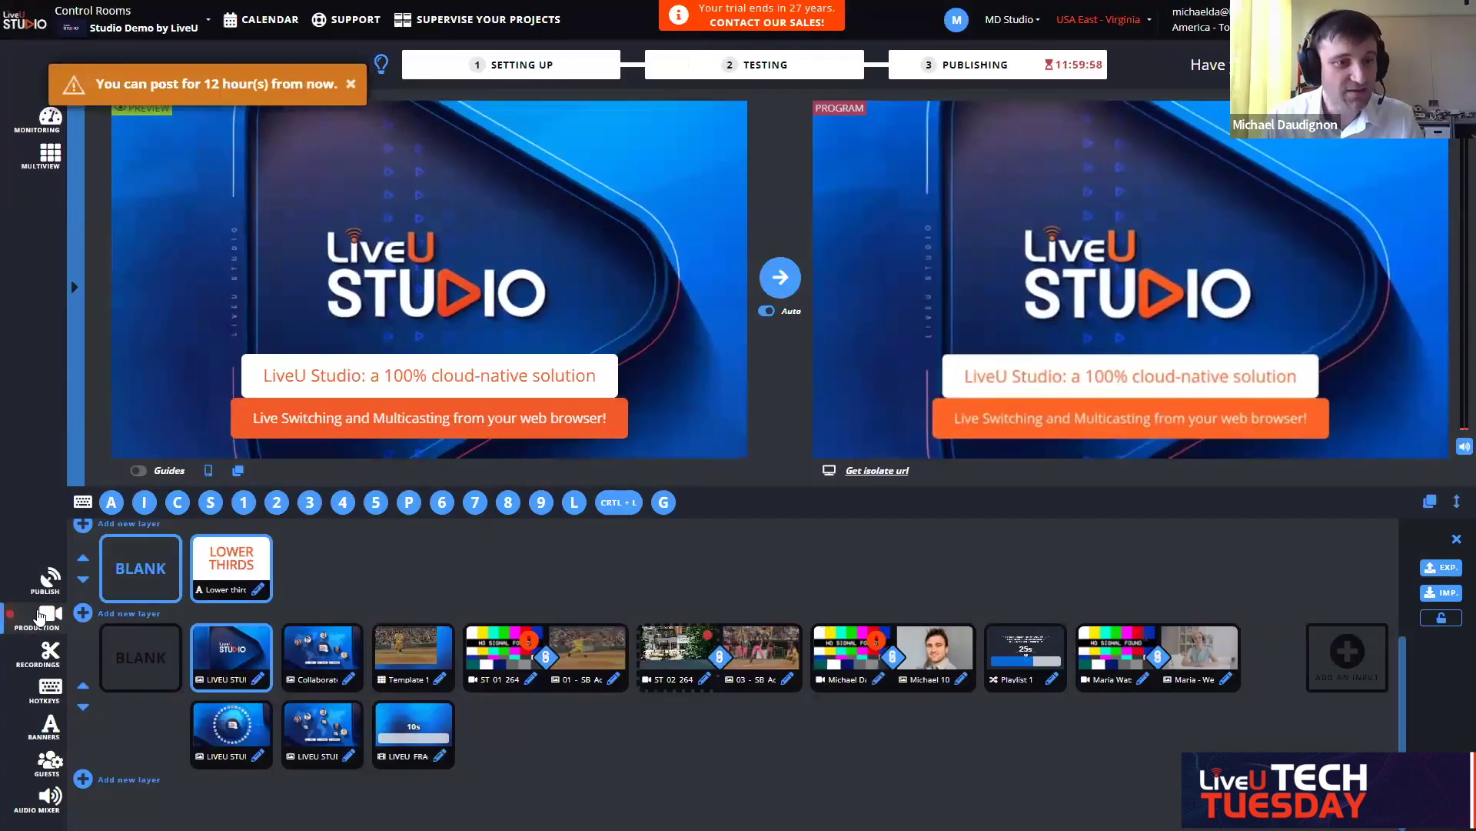
Step: Review the program feed's format, the 4 Mb/s quality, and the Recording and Dolby Millicast publishing points in the publishing overview
click(45, 587)
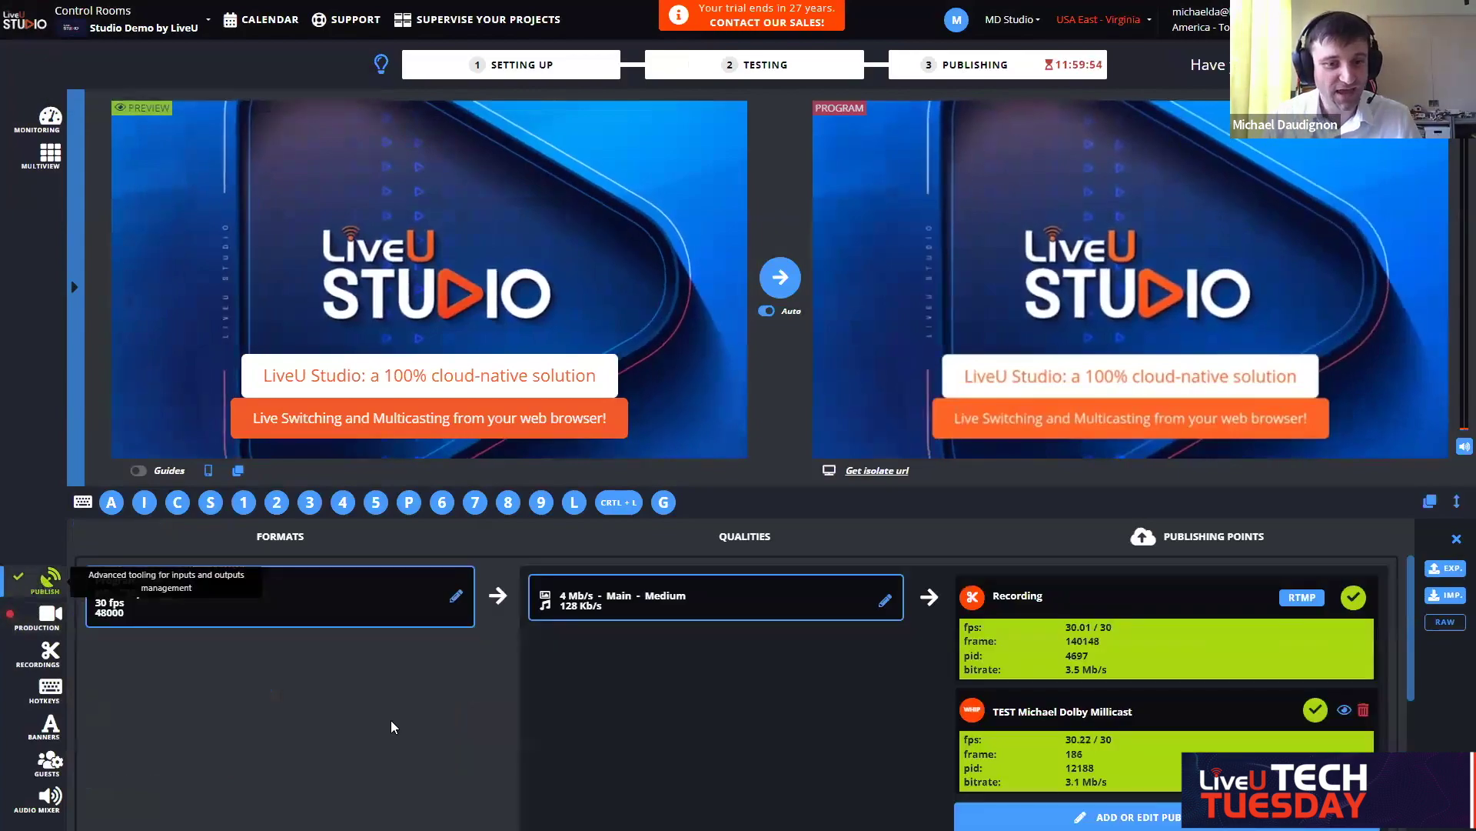
double_click(1017, 595)
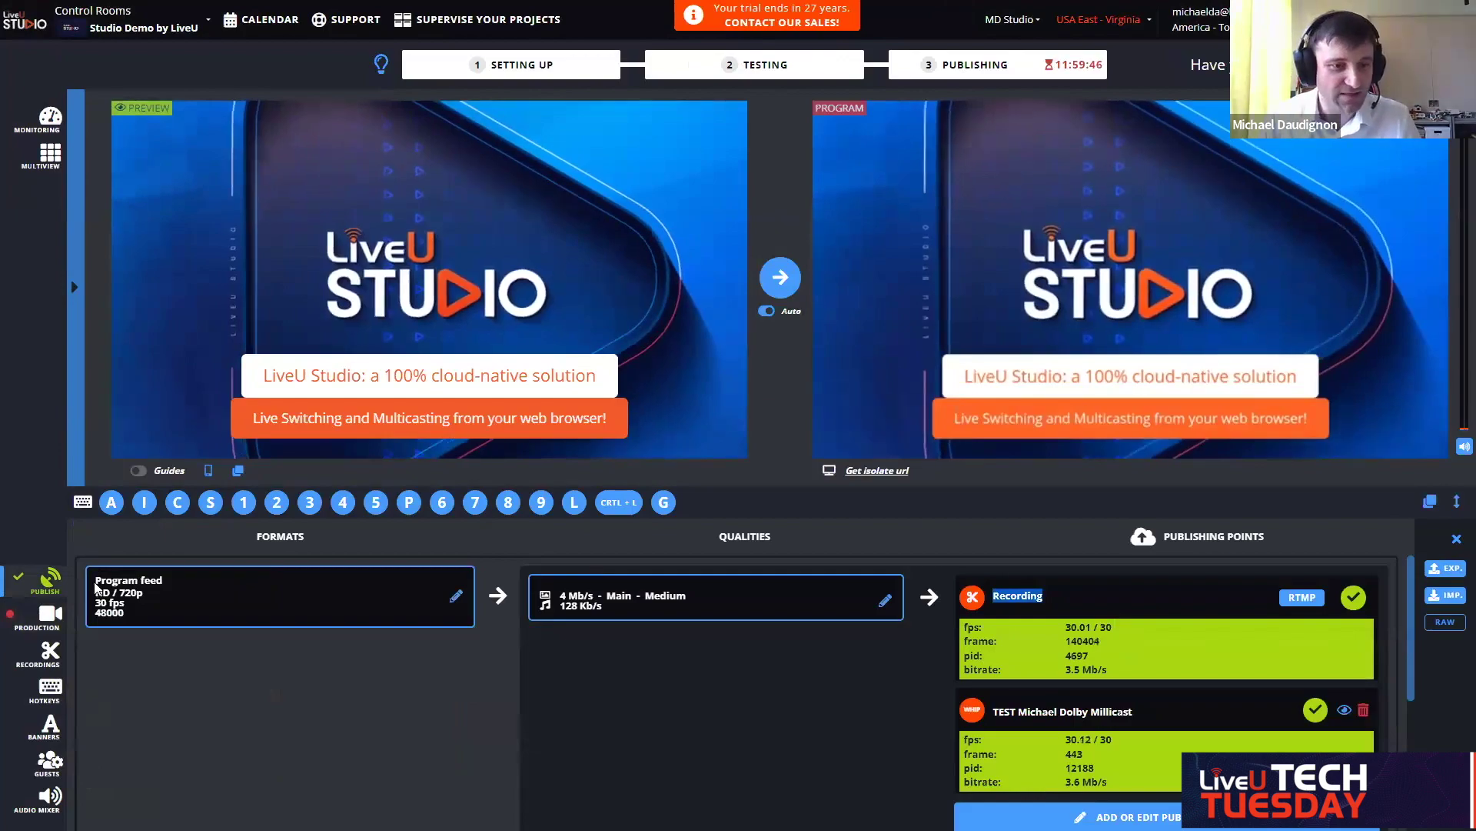
drag(560, 597, 655, 600)
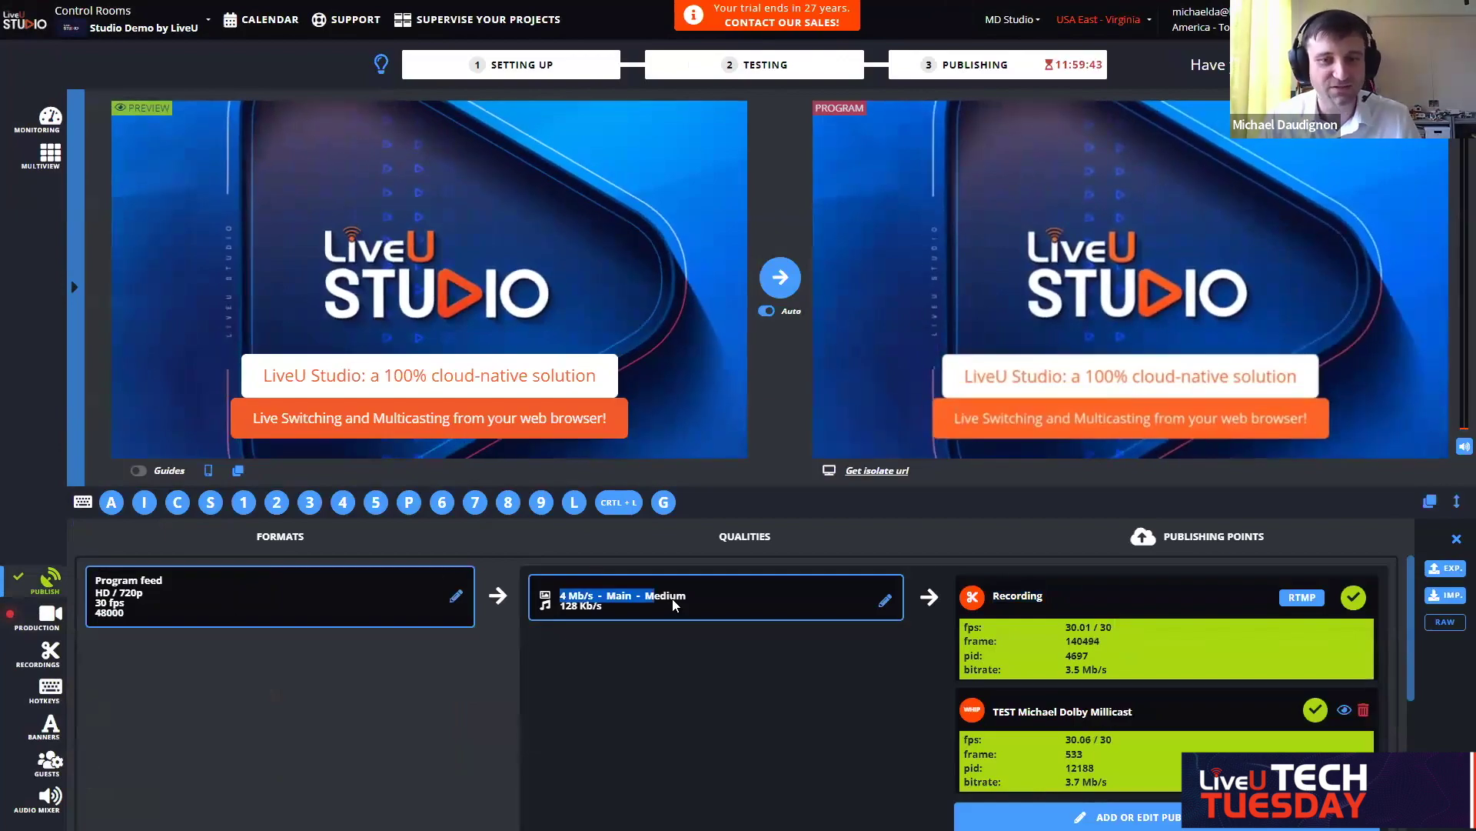
drag(984, 599, 1014, 592)
click(329, 598)
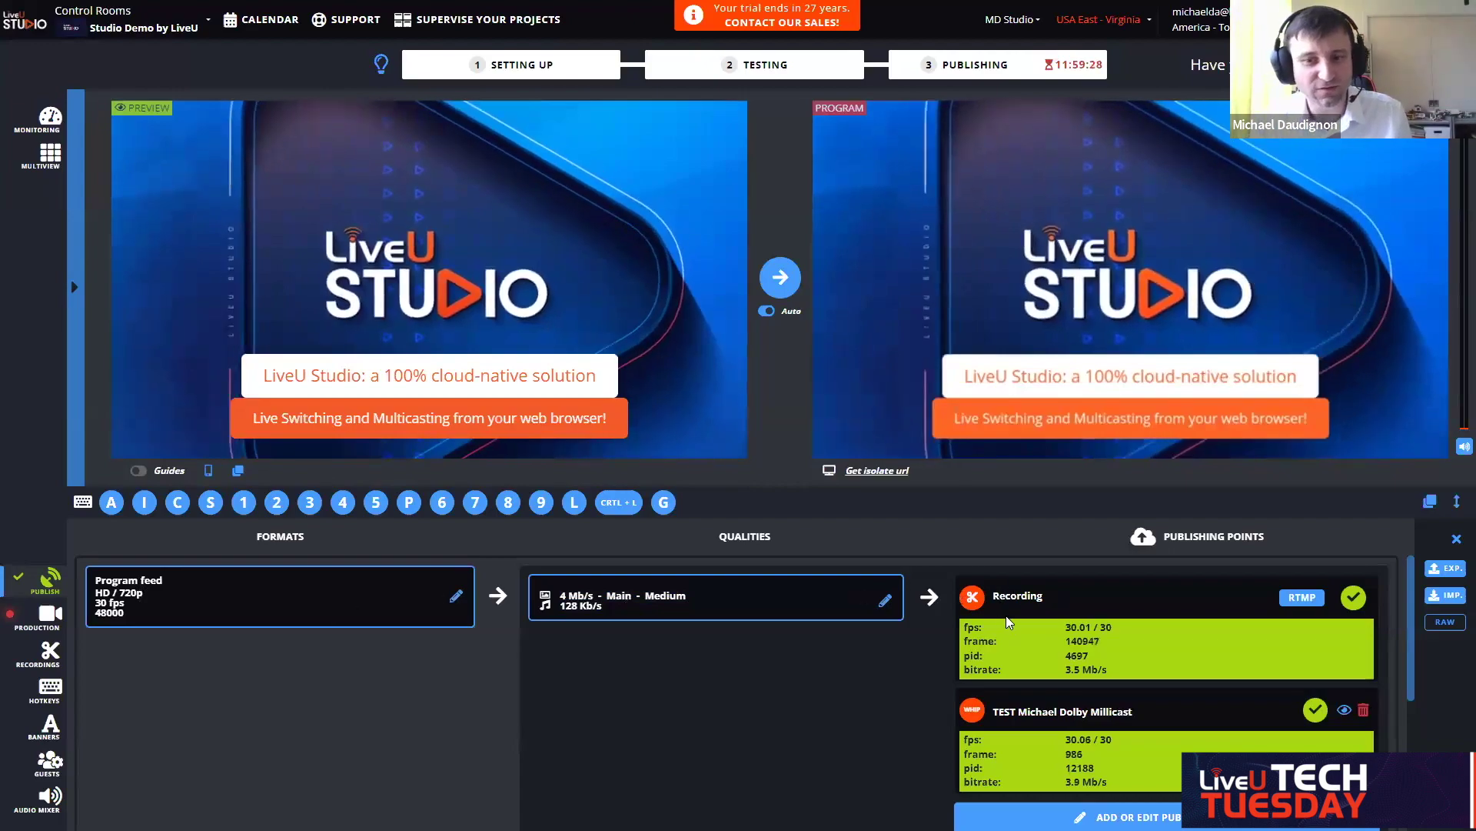
double_click(1018, 595)
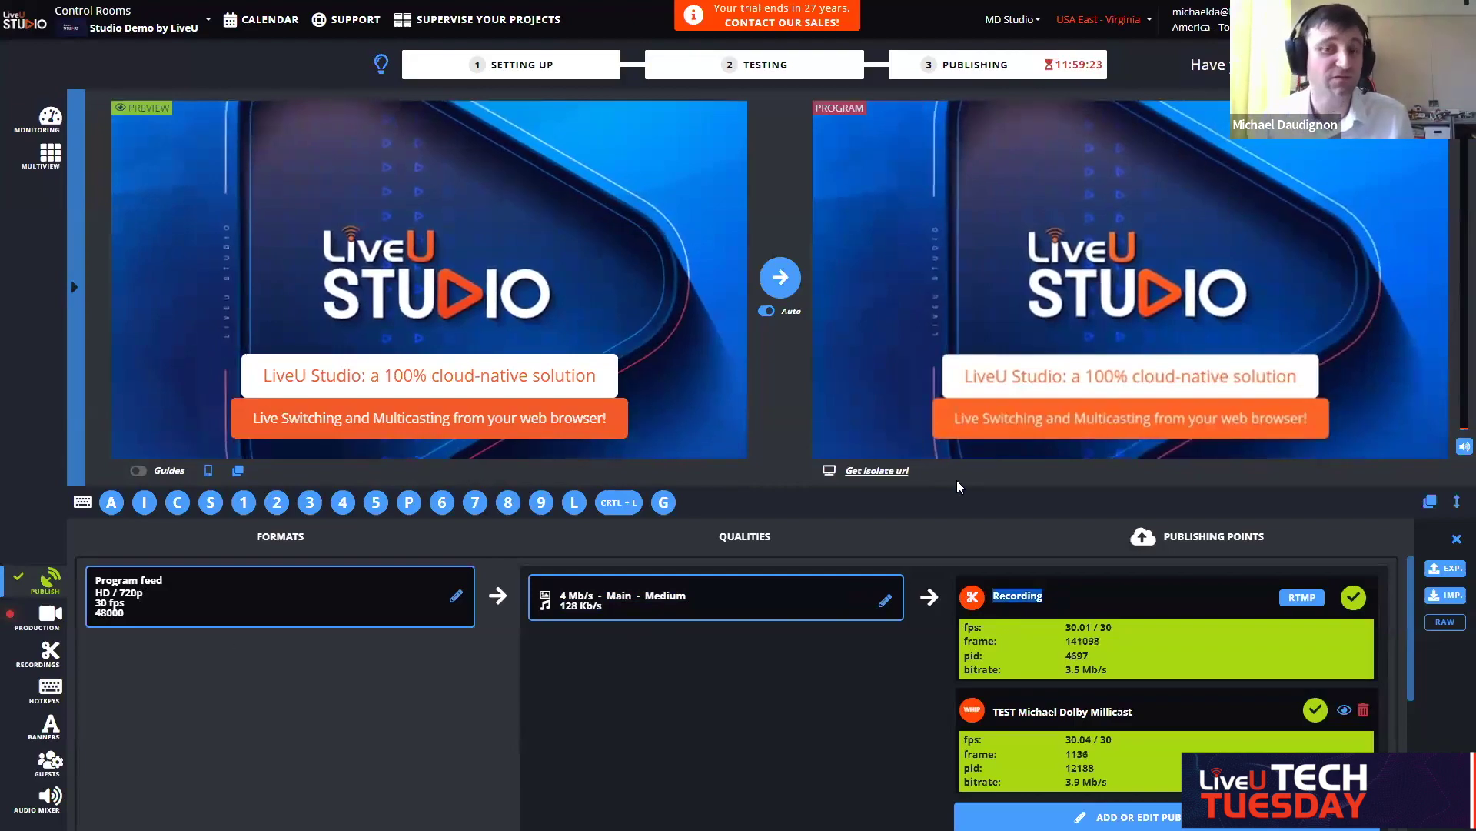
Step: Examine the main back-up recording's duration, the segments and clips sections, and the publishing time left
click(46, 662)
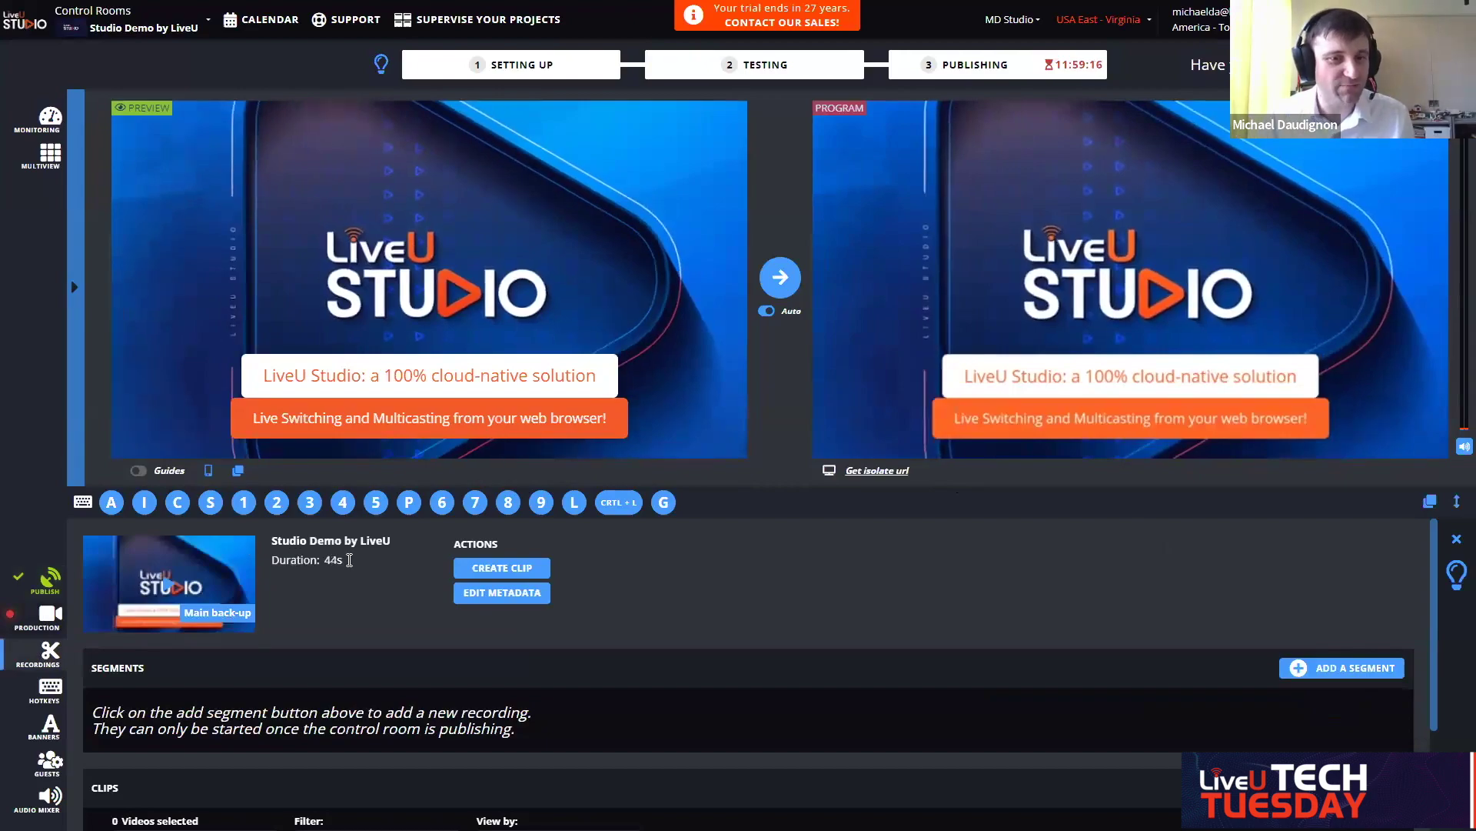
drag(363, 559, 286, 560)
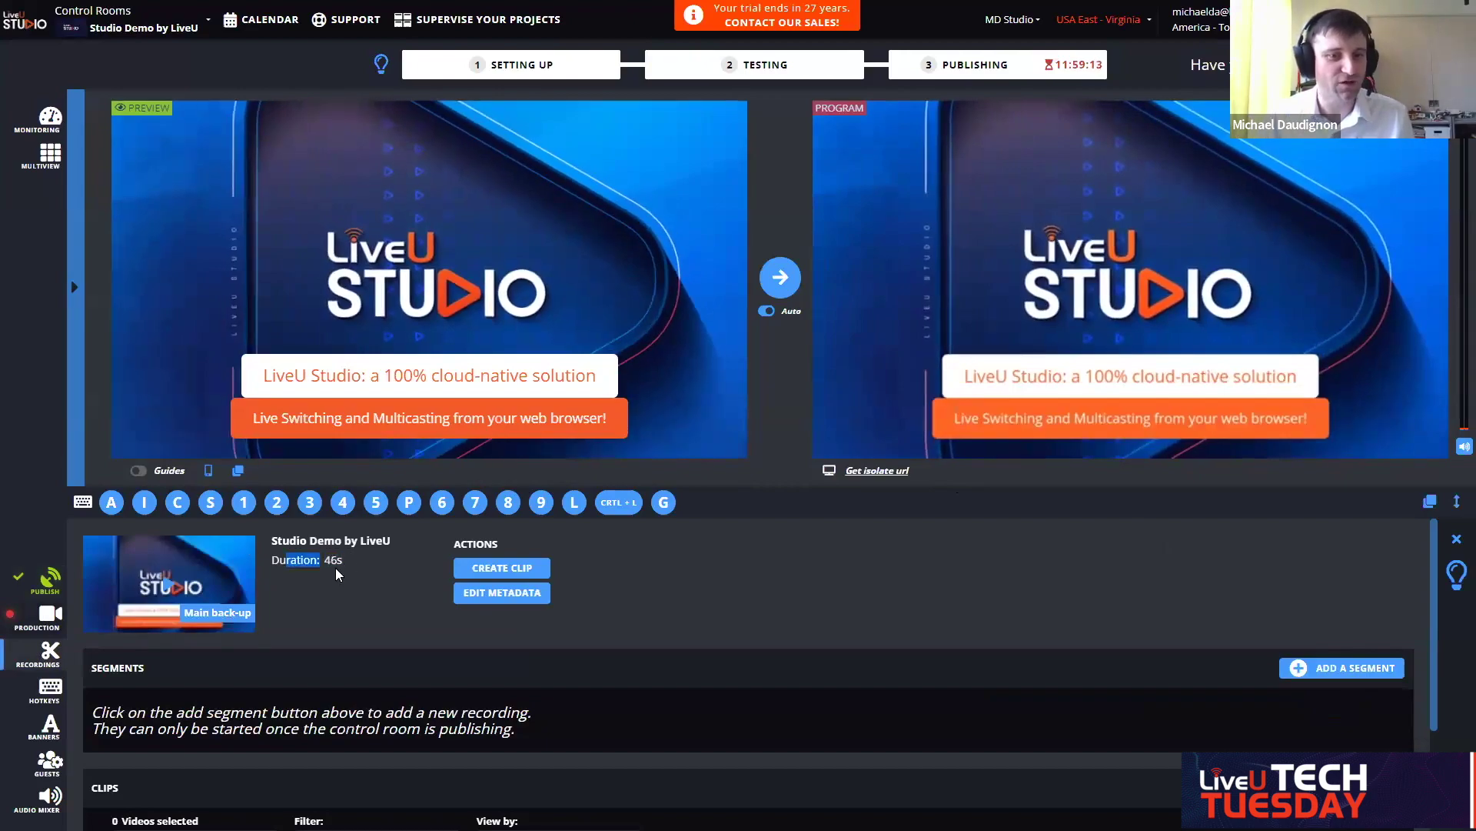
click(337, 568)
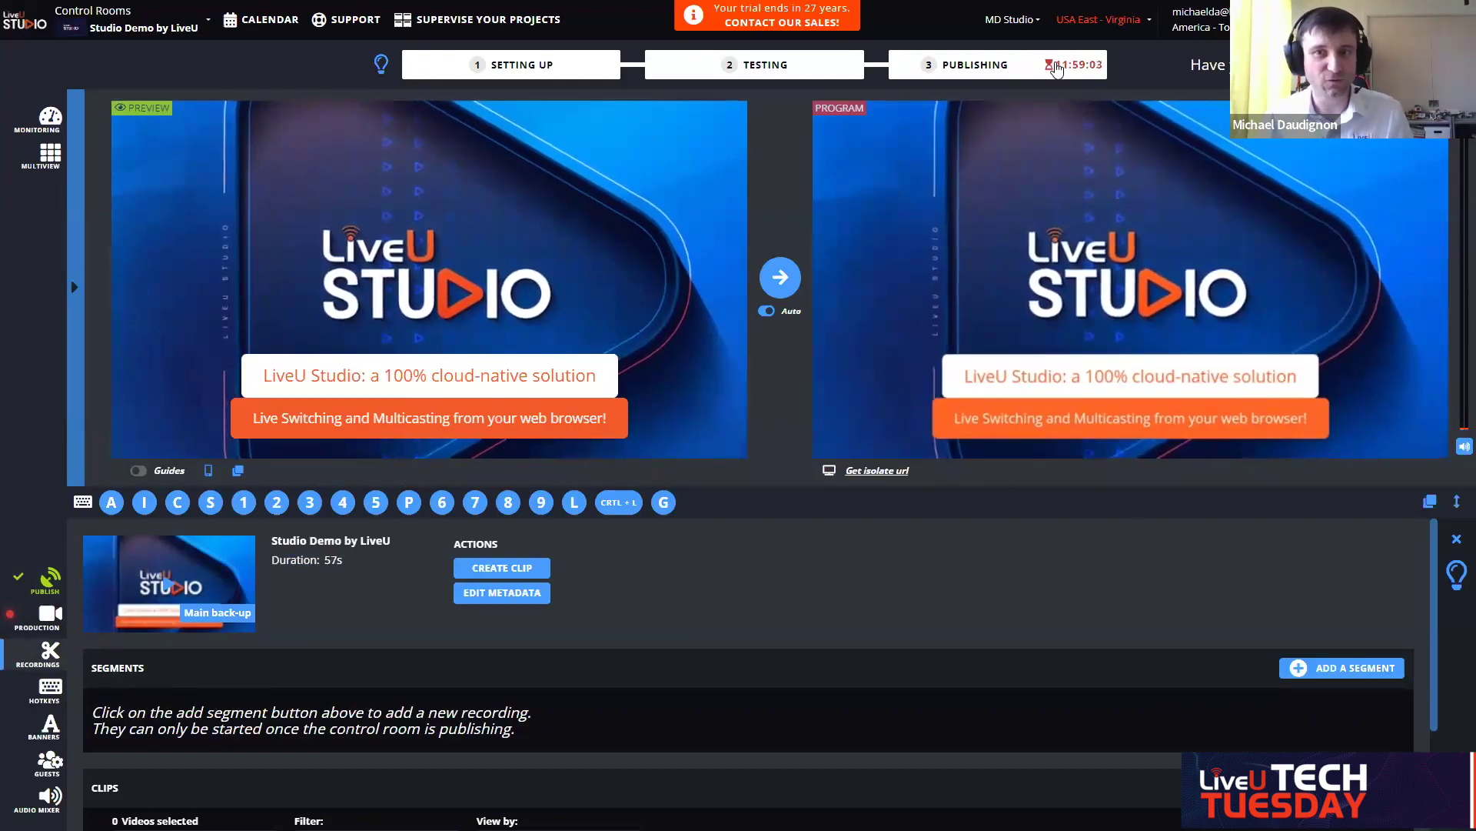
mouse_move(1068, 75)
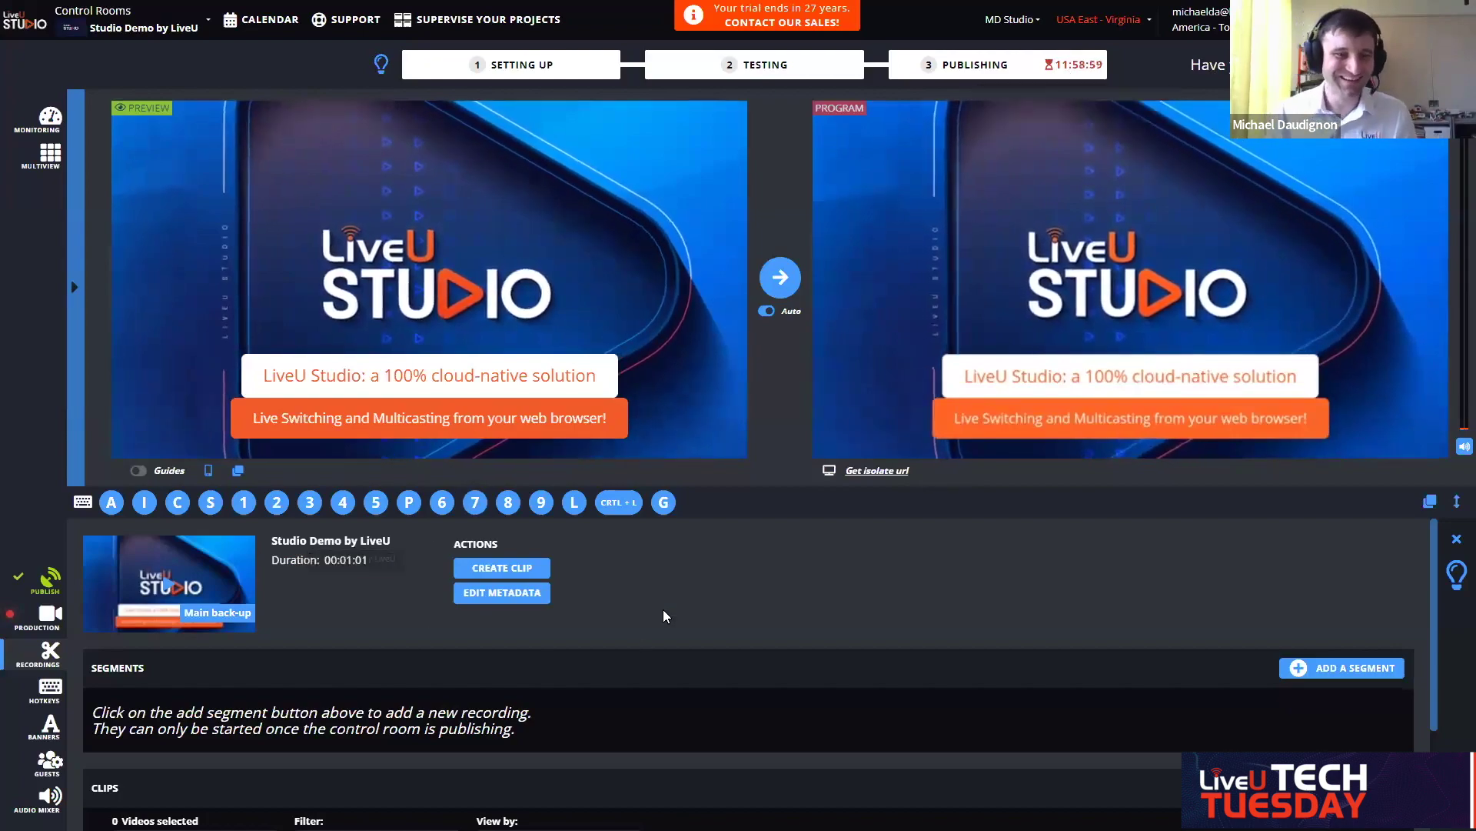
scroll(665, 592, down, 2)
scroll(667, 587, up, 2)
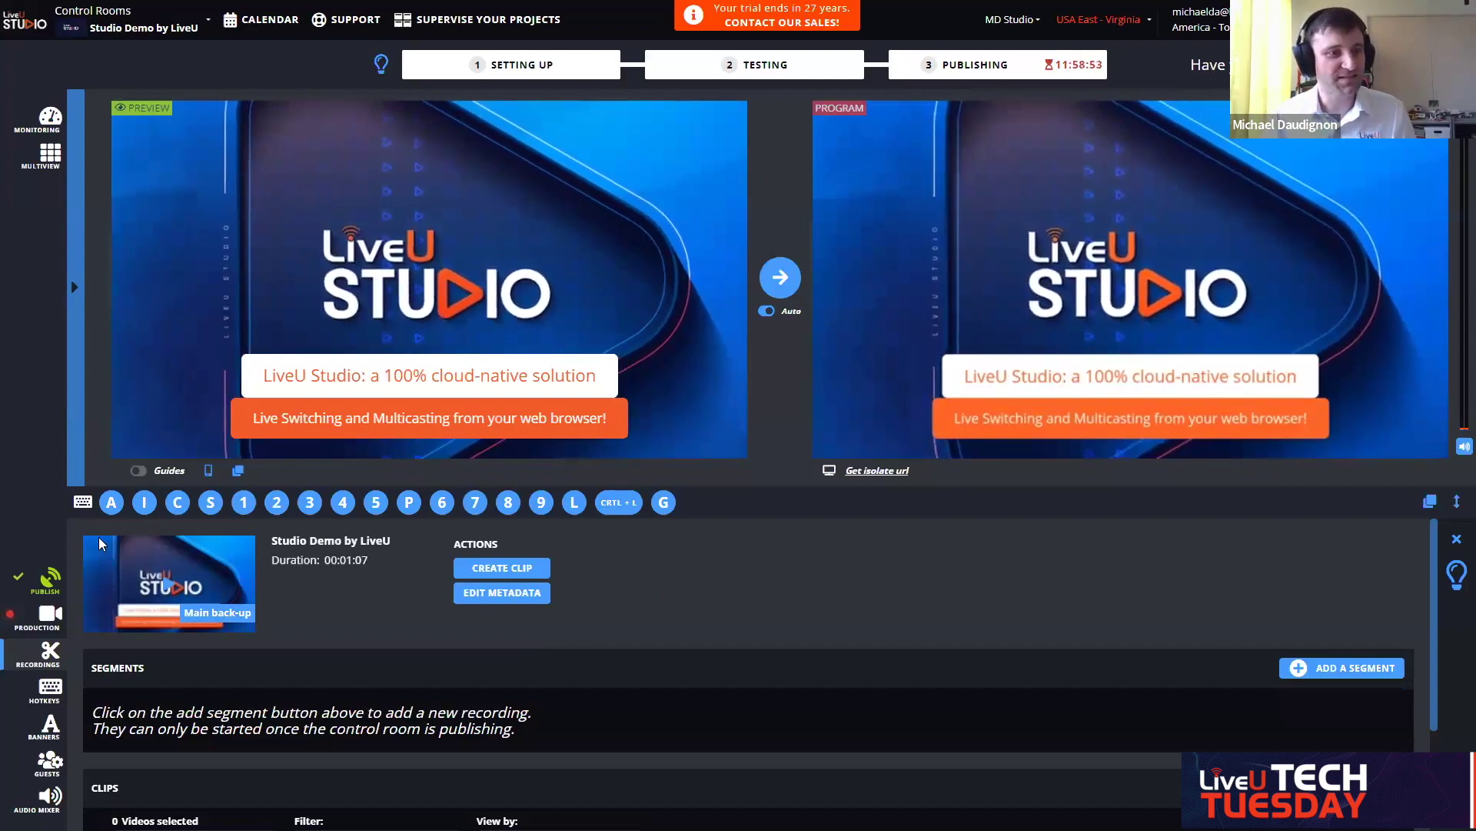
Step: Check the publishing points again, down to the 3.5 Mb/s quality below the Dolby Millicast destination
click(44, 585)
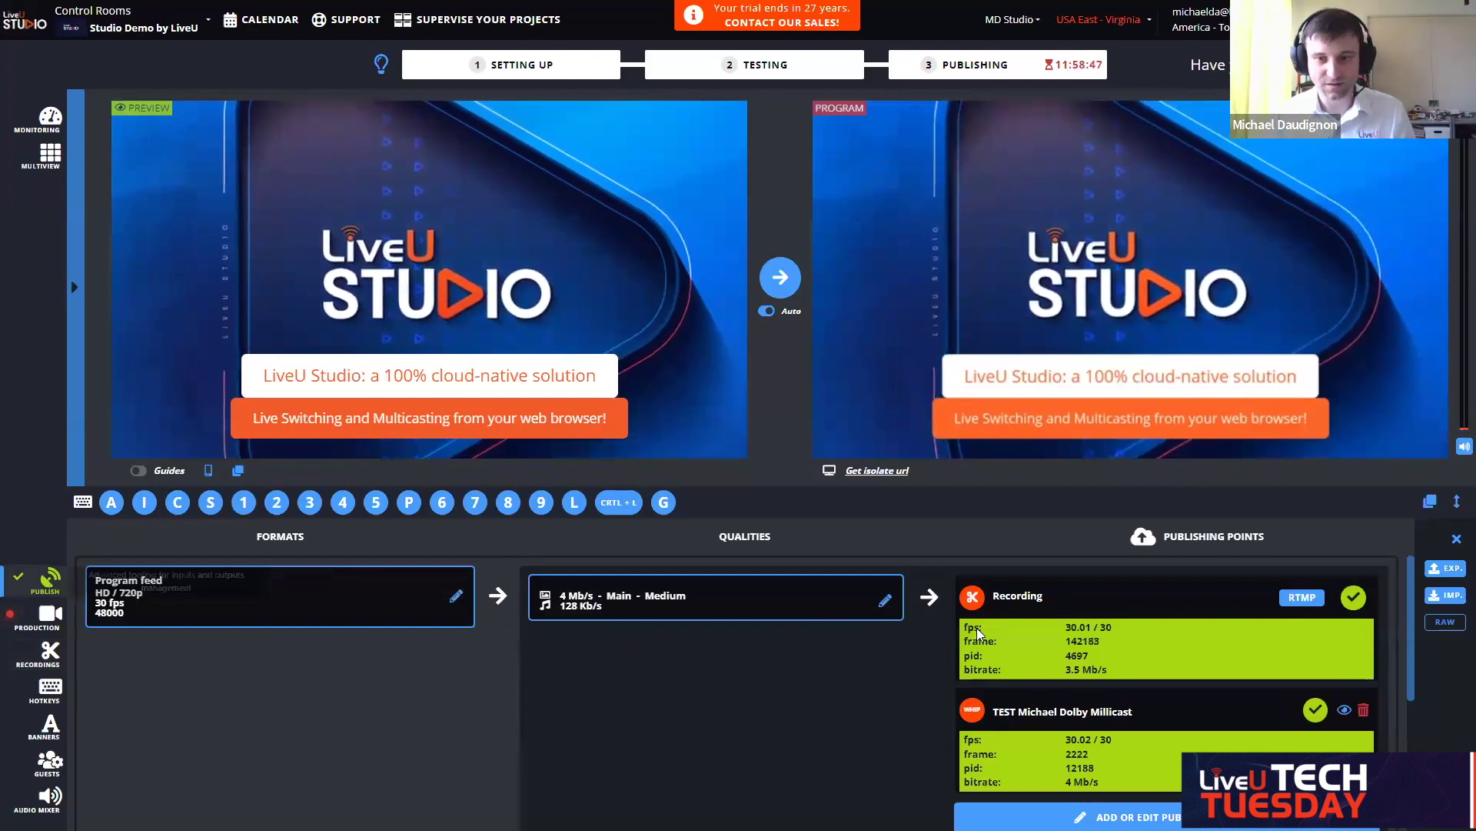
drag(1413, 621, 1414, 652)
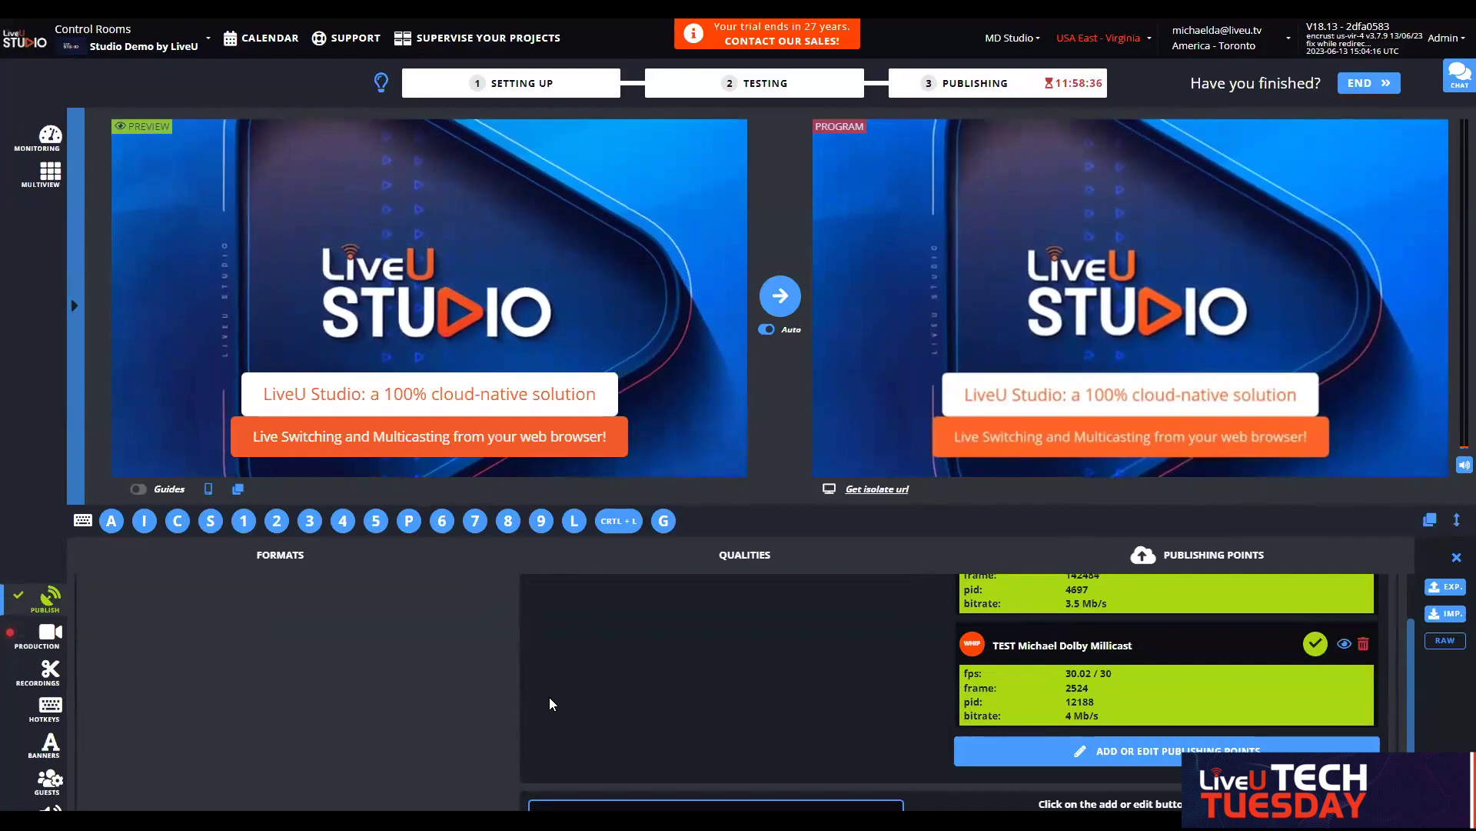
Step: Open Playlist 1 for editing in the production inputs and stop its playback
click(42, 638)
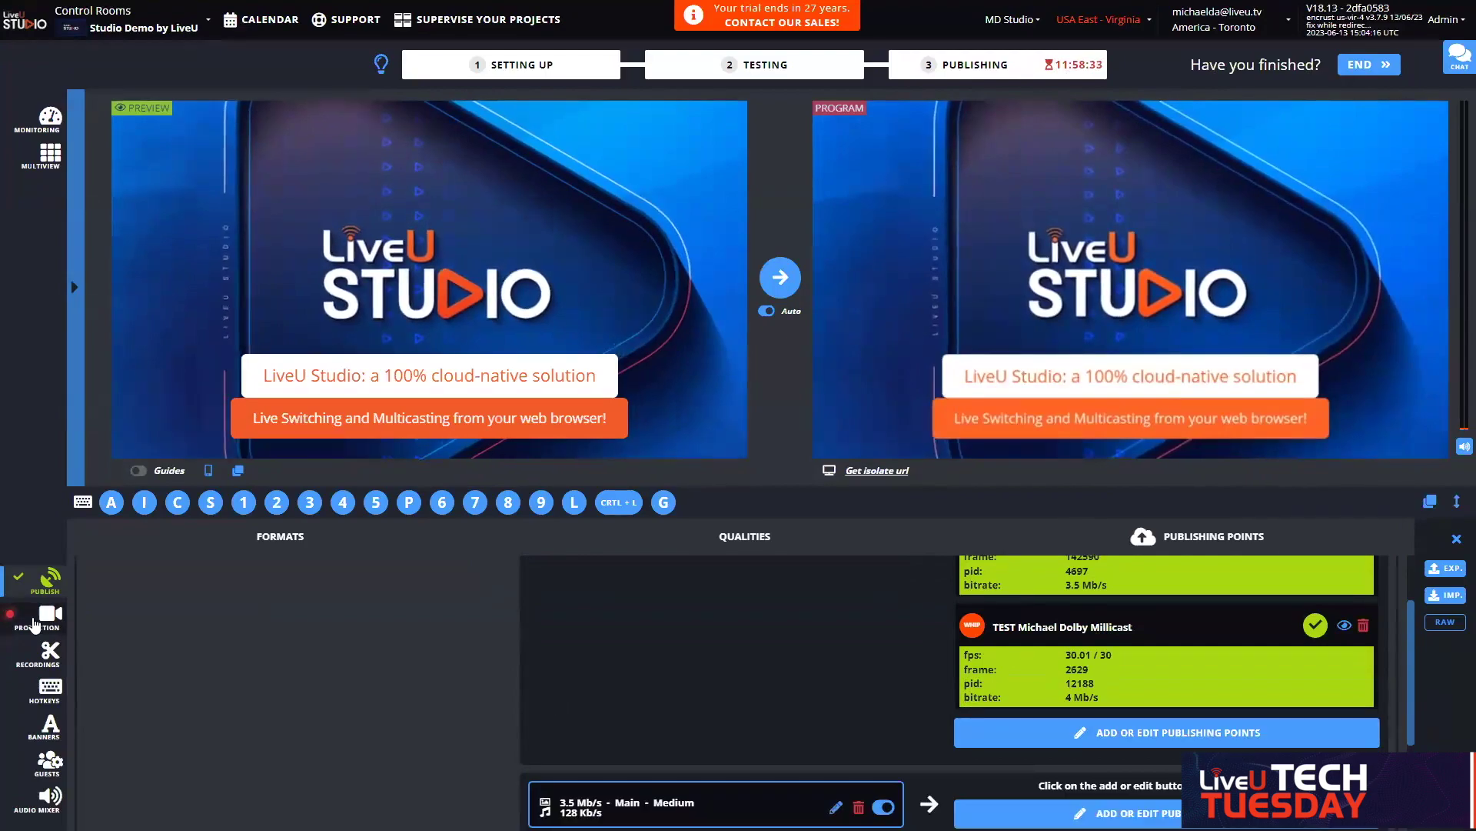
click(1026, 652)
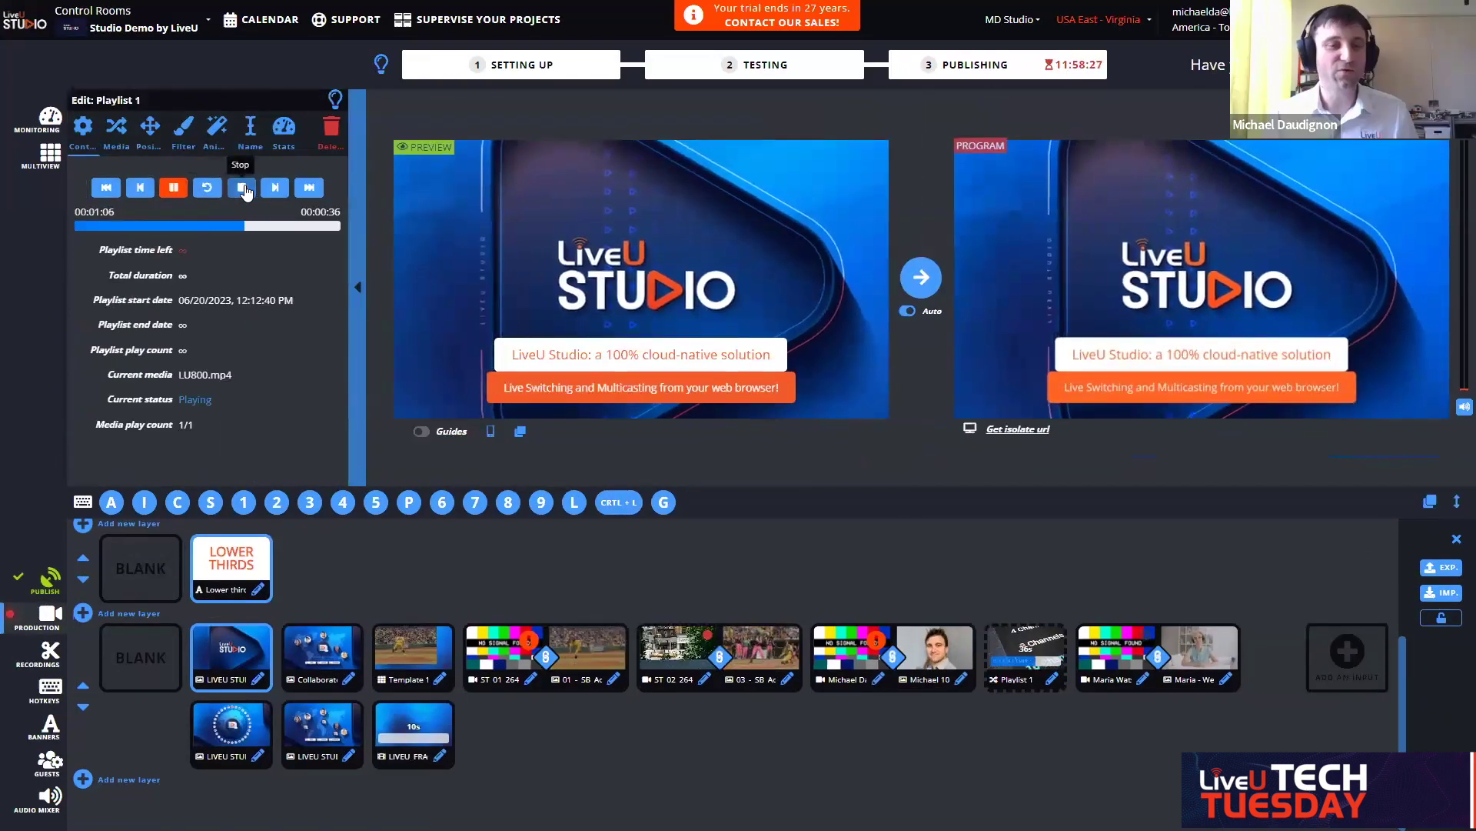
click(242, 189)
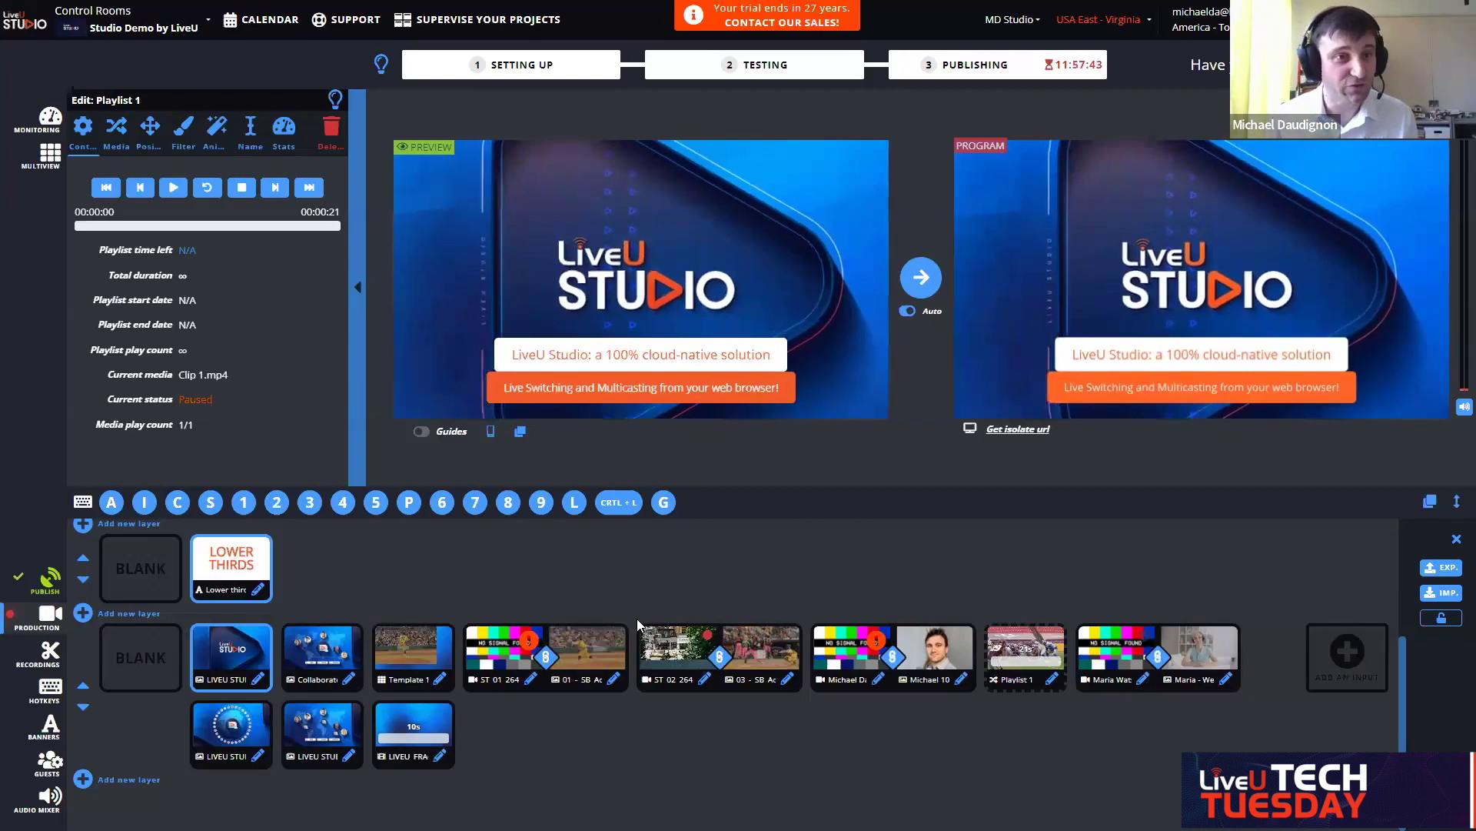
Step: Examine the clips and playback settings in Playlist 1's media playlist, leaving it without adding media
click(116, 128)
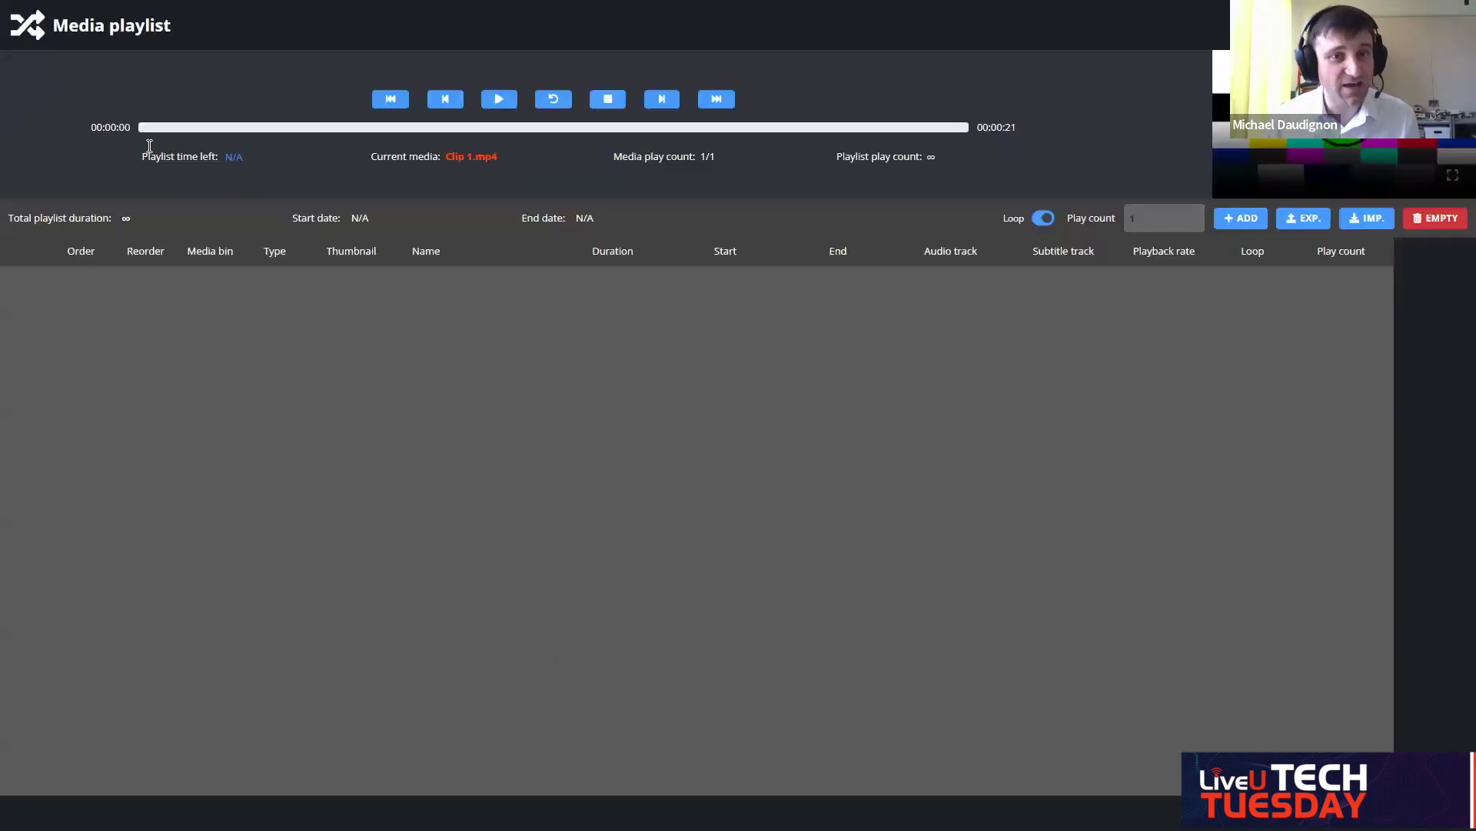
click(1238, 219)
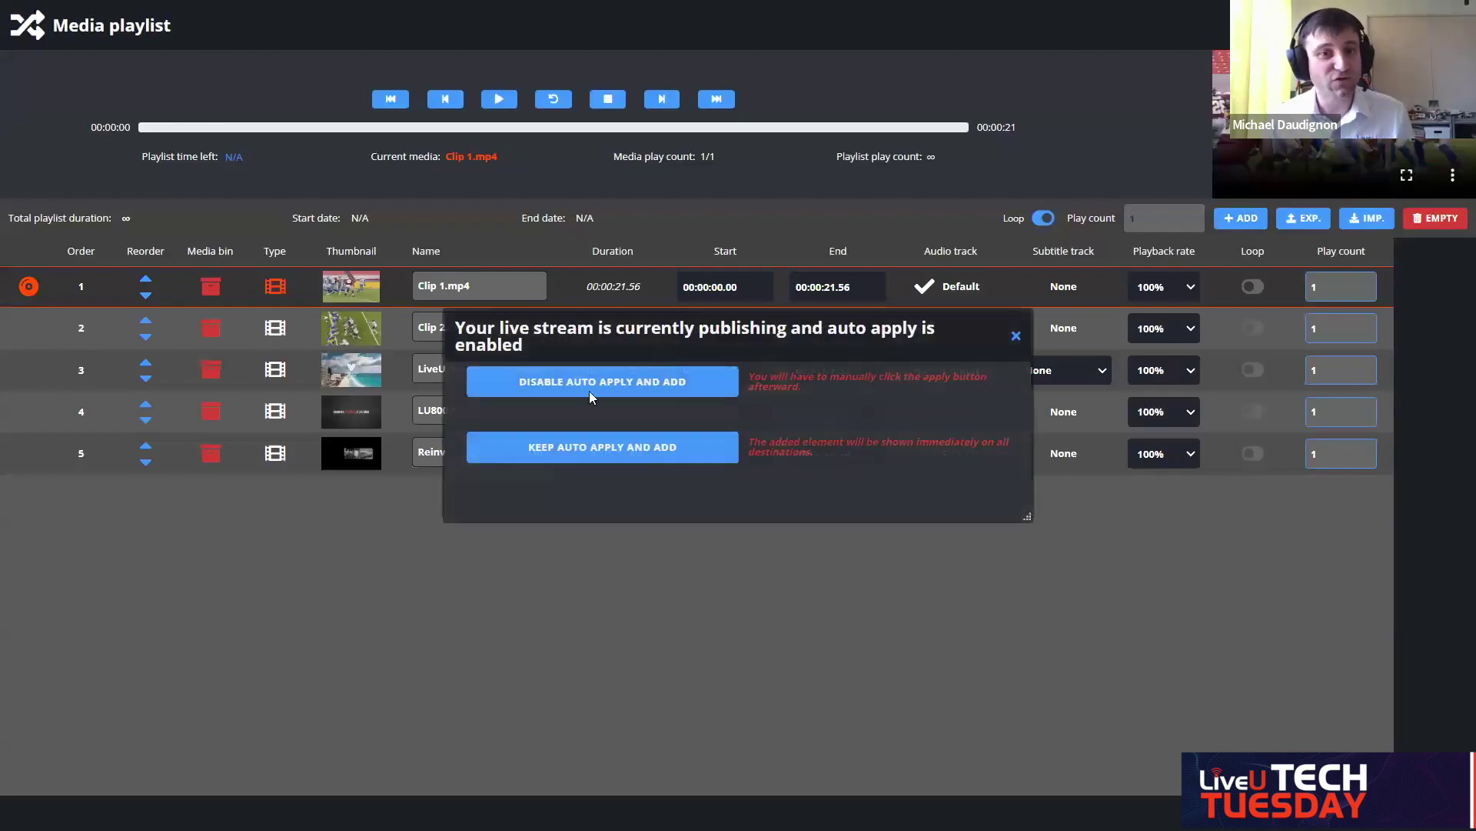
click(1015, 335)
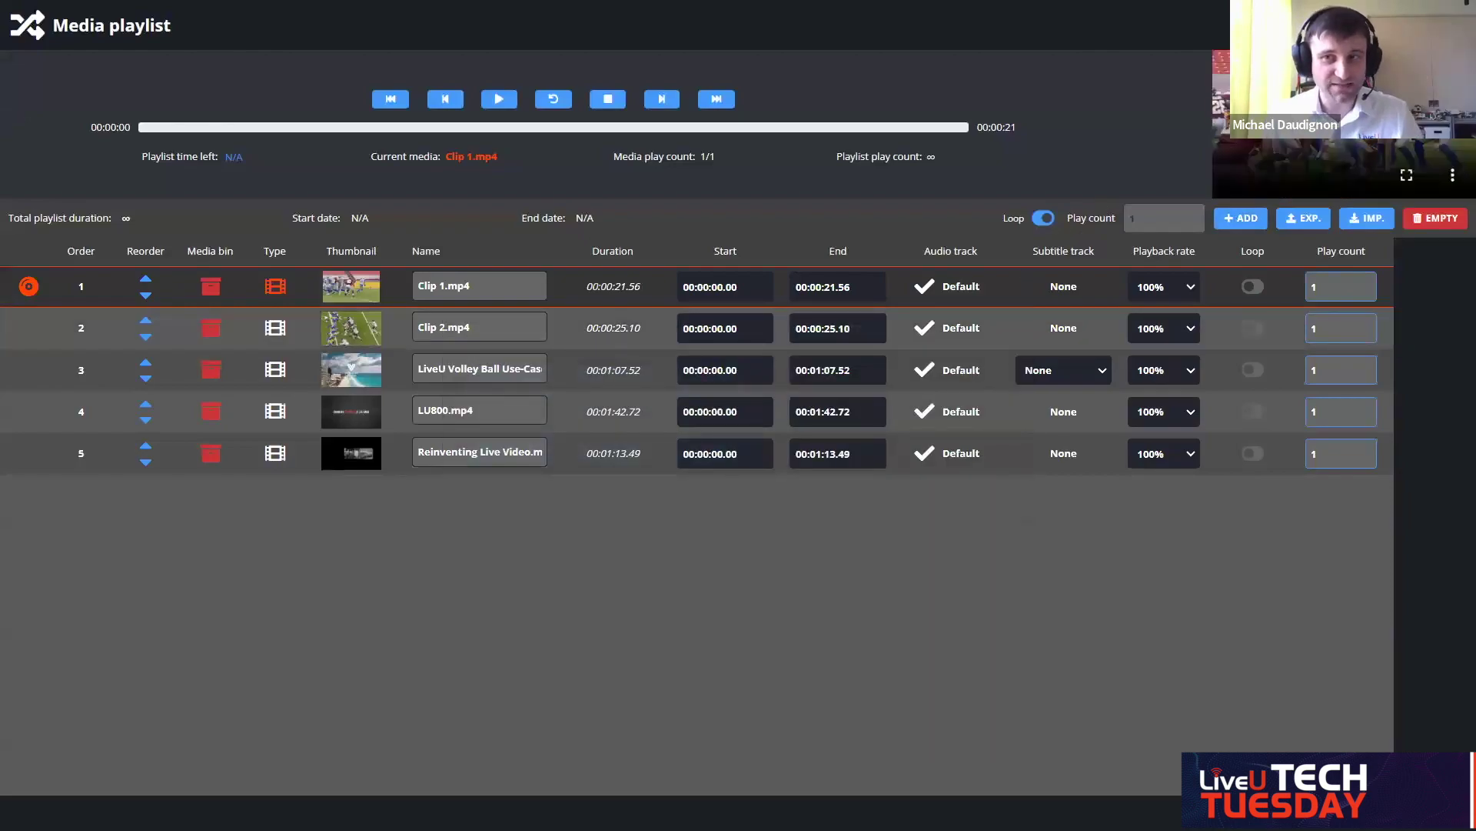
key(alt+Tab)
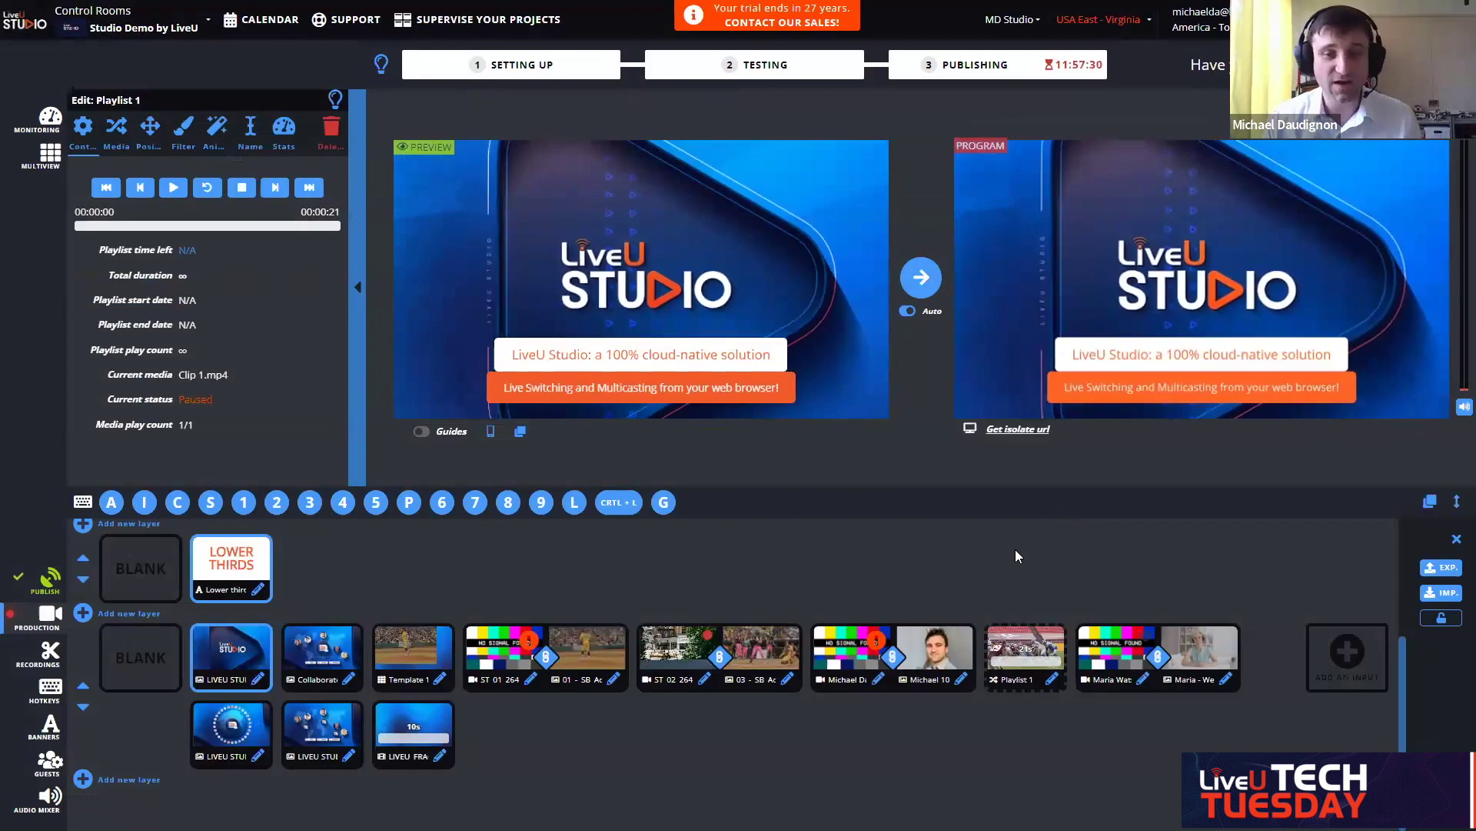
Step: Review the live source options for a new input, including video devices and screen capture, with auto apply kept on, without adding one
click(1338, 653)
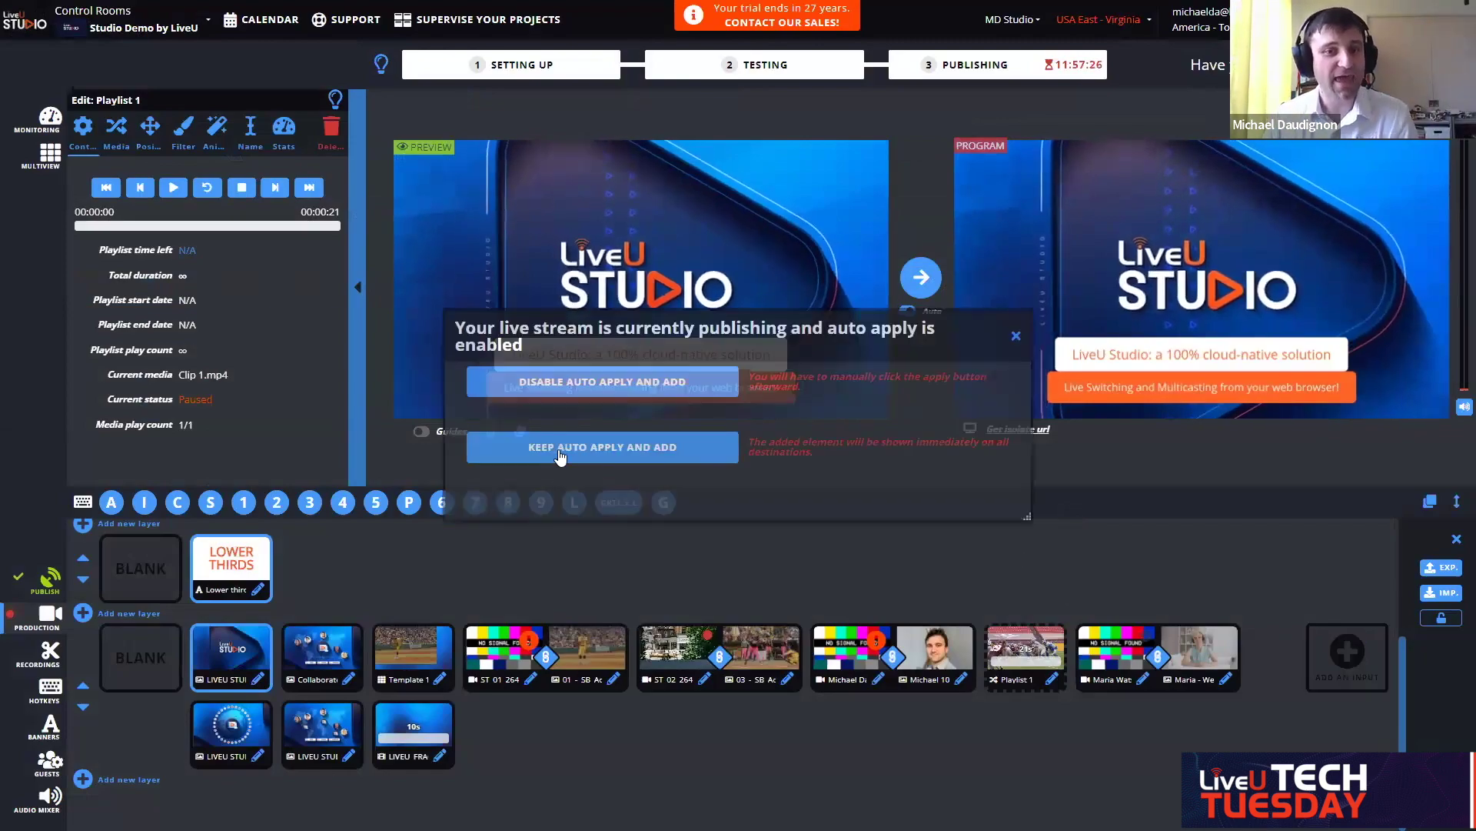
click(602, 447)
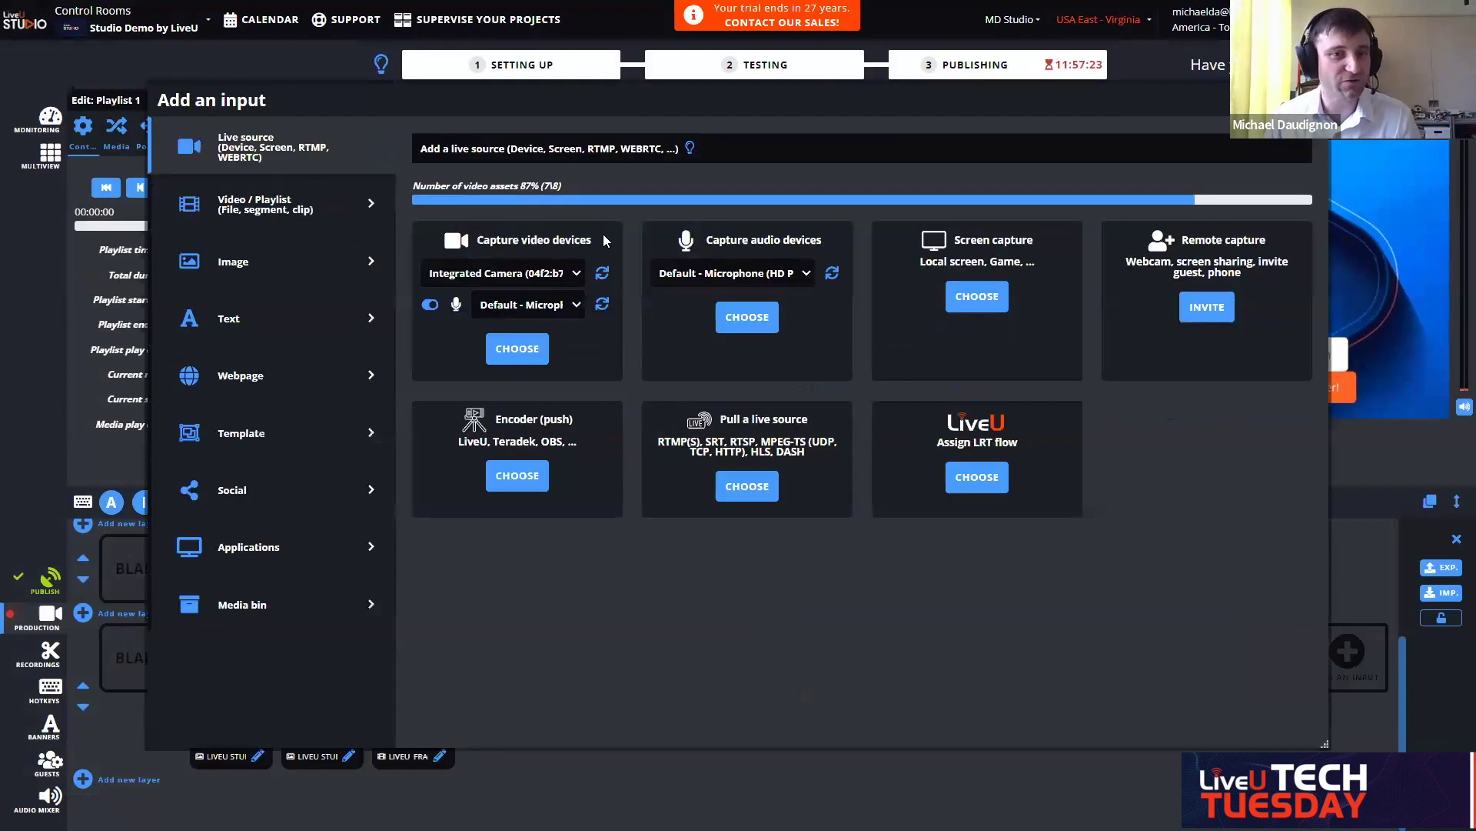
triple_click(603, 234)
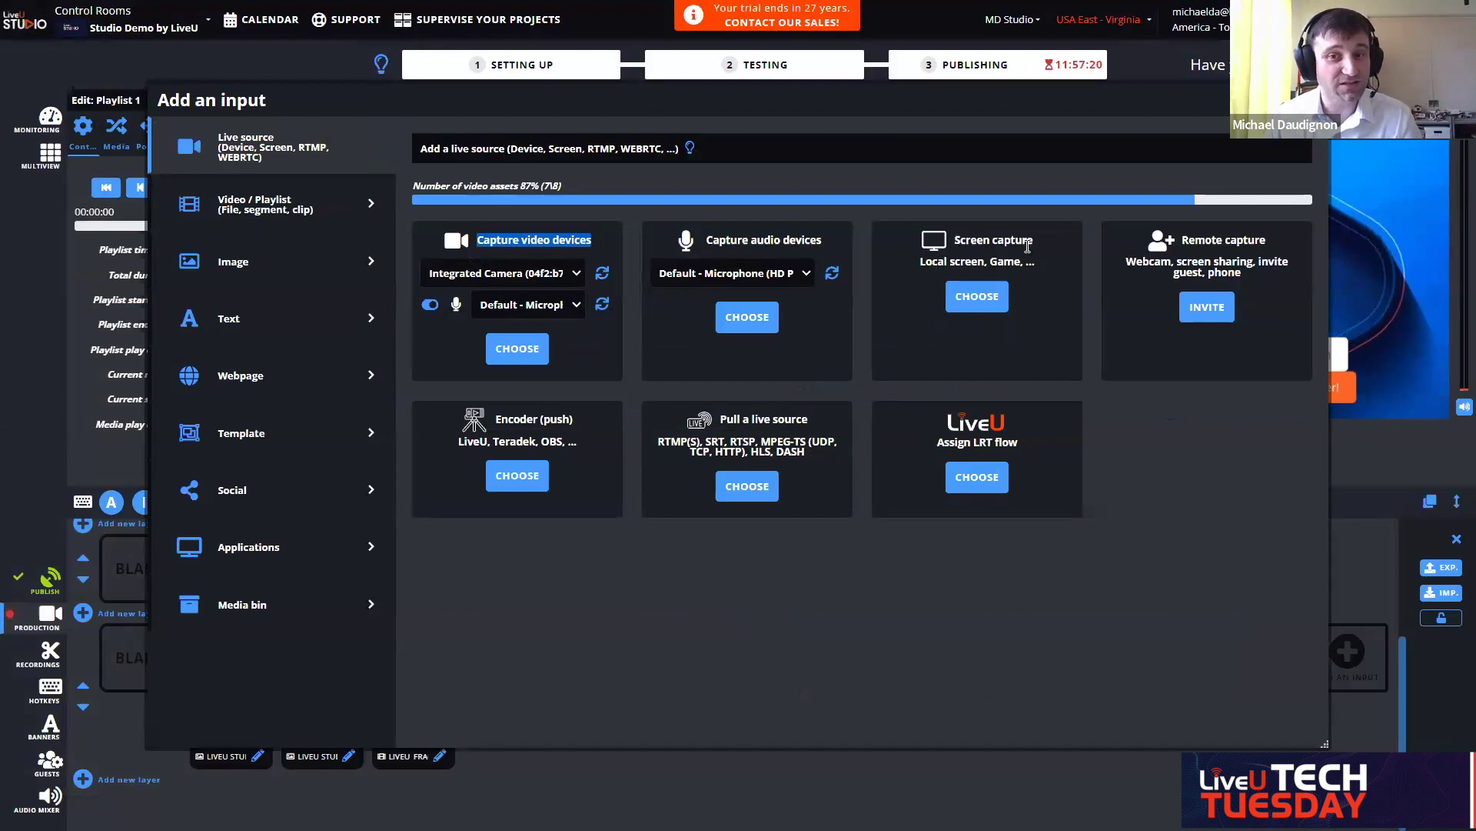
click(968, 300)
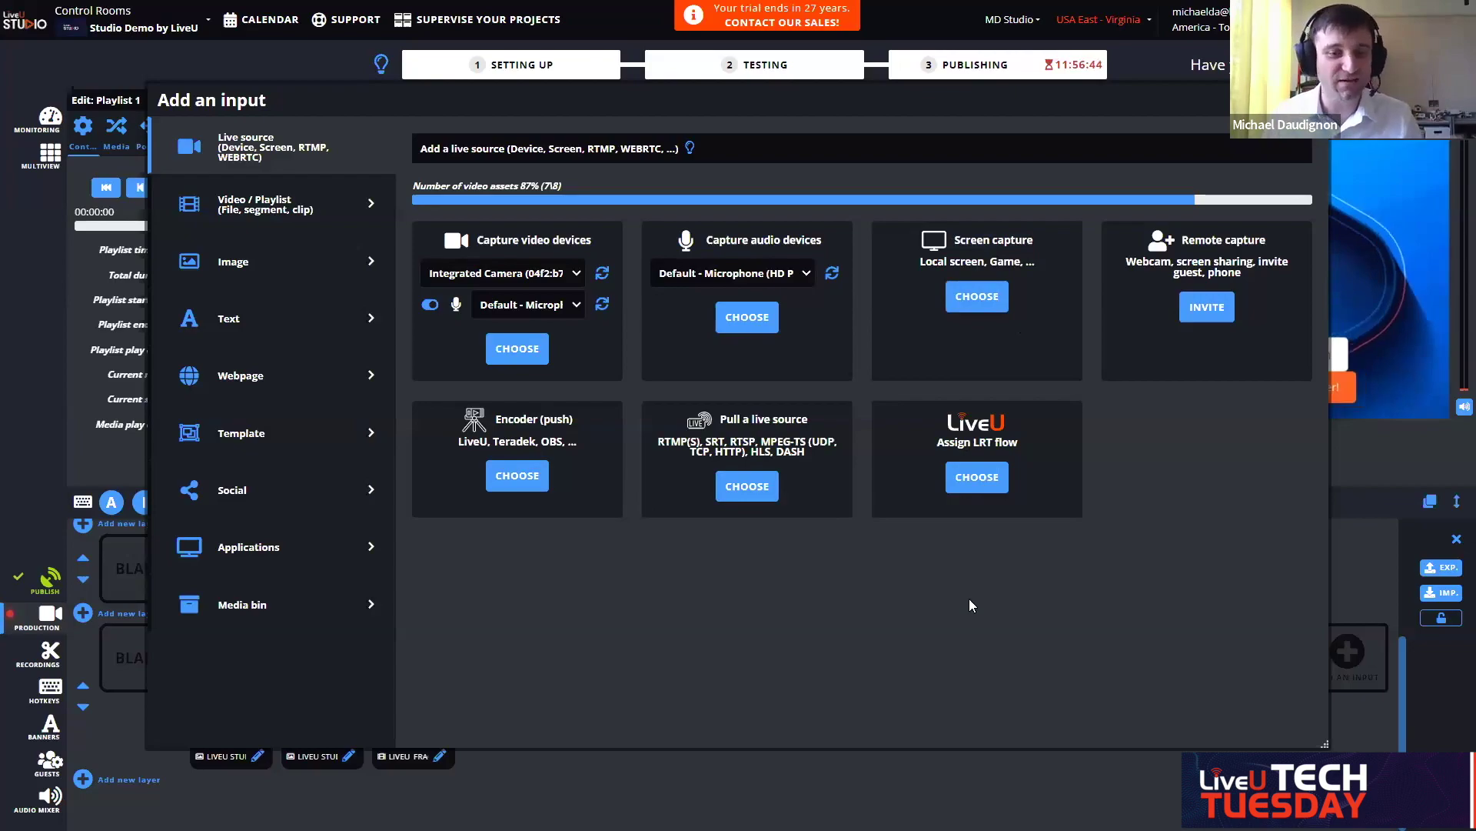
key(Escape)
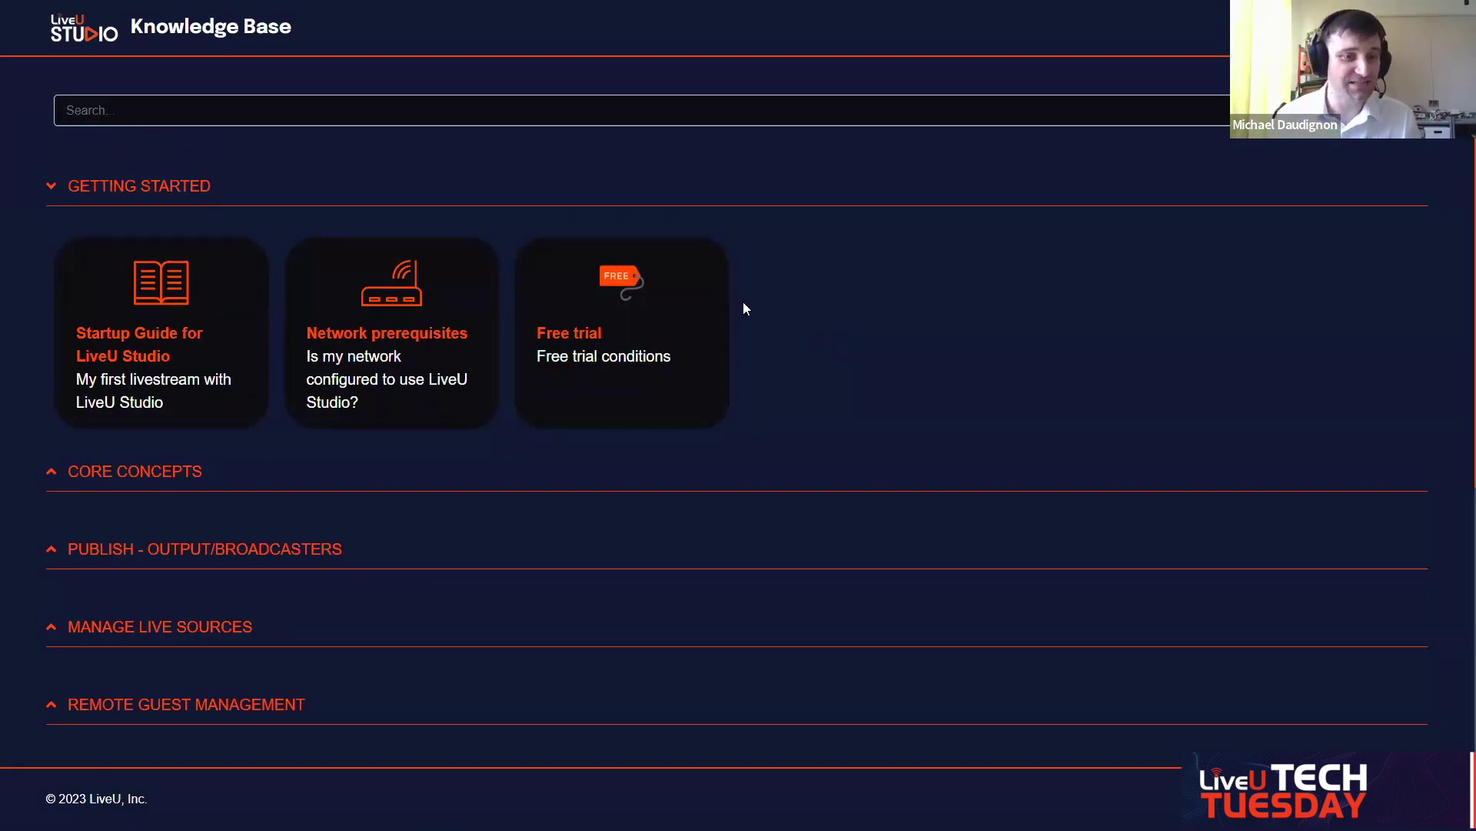
Step: Browse the Core Concepts and Publish - Output/Broadcasters articles in the LiveU Studio Knowledge Base
click(160, 471)
scroll(356, 422, down, 4)
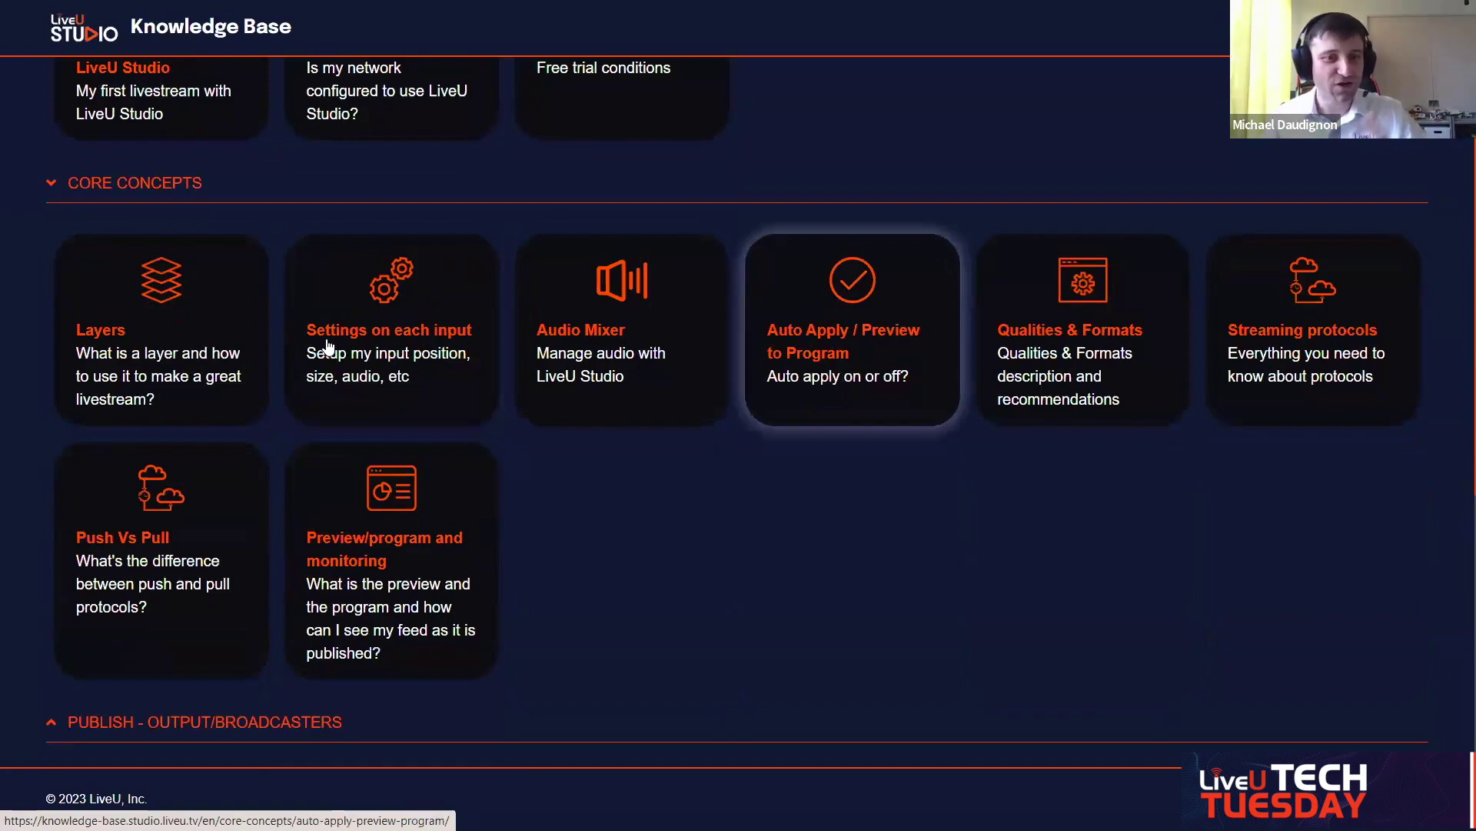
scroll(317, 588, down, 1)
click(242, 625)
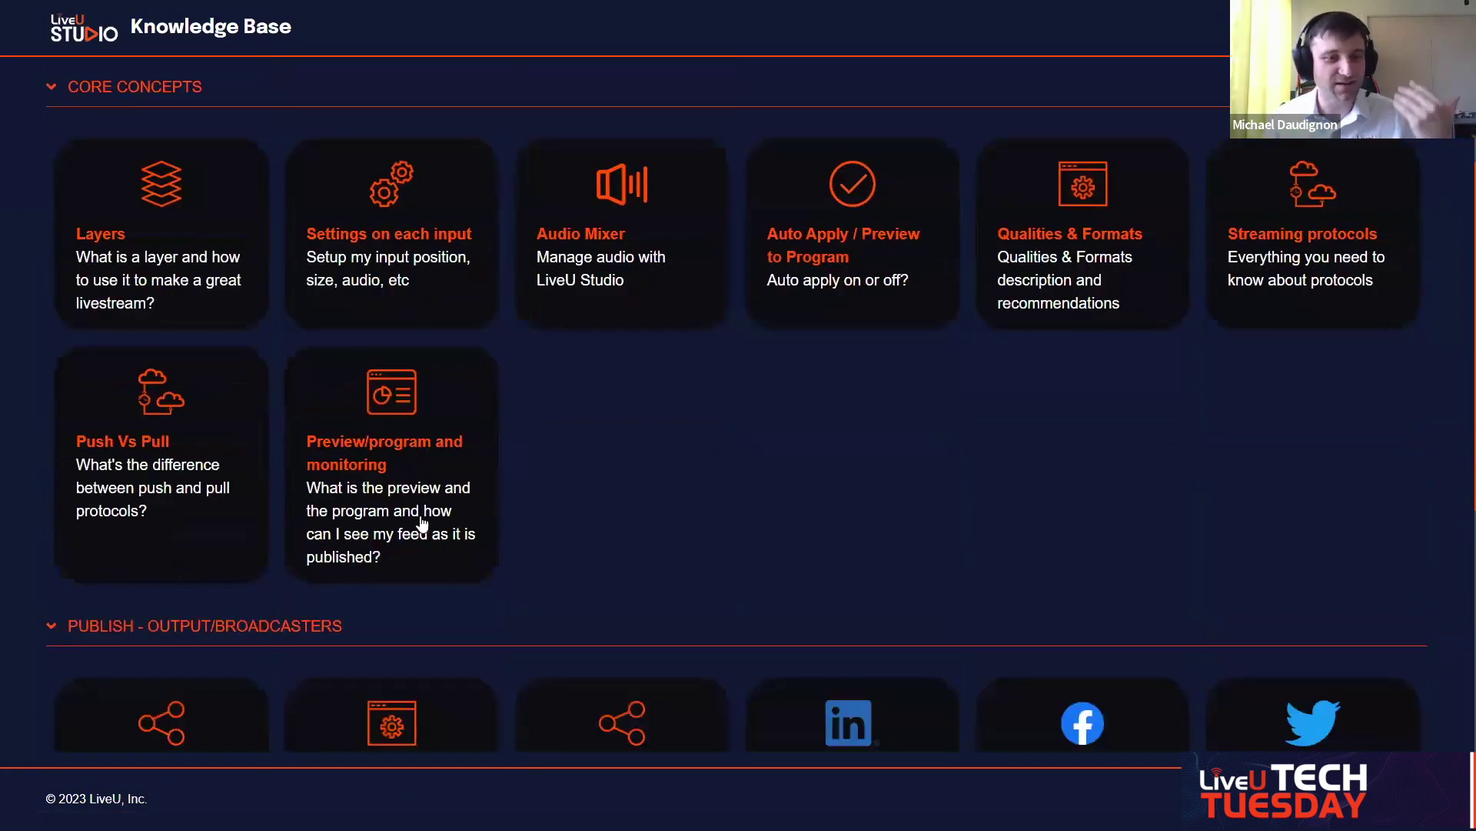
scroll(669, 473, down, 1)
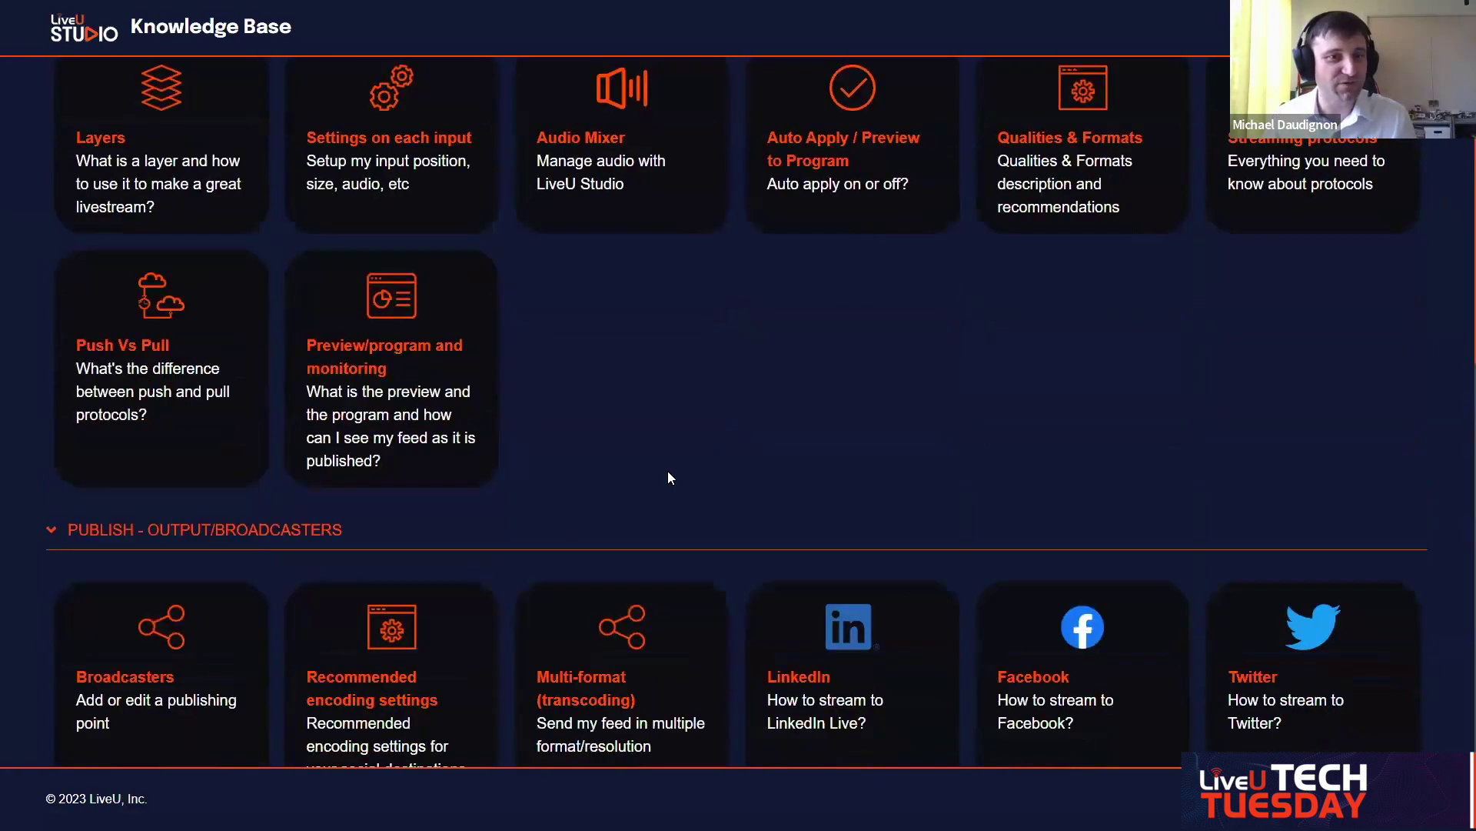
Step: Read the Core Concepts article on layers, including how to reposition inputs and delete a layer, and return to the Knowledge Base home
click(143, 157)
scroll(865, 458, down, 2)
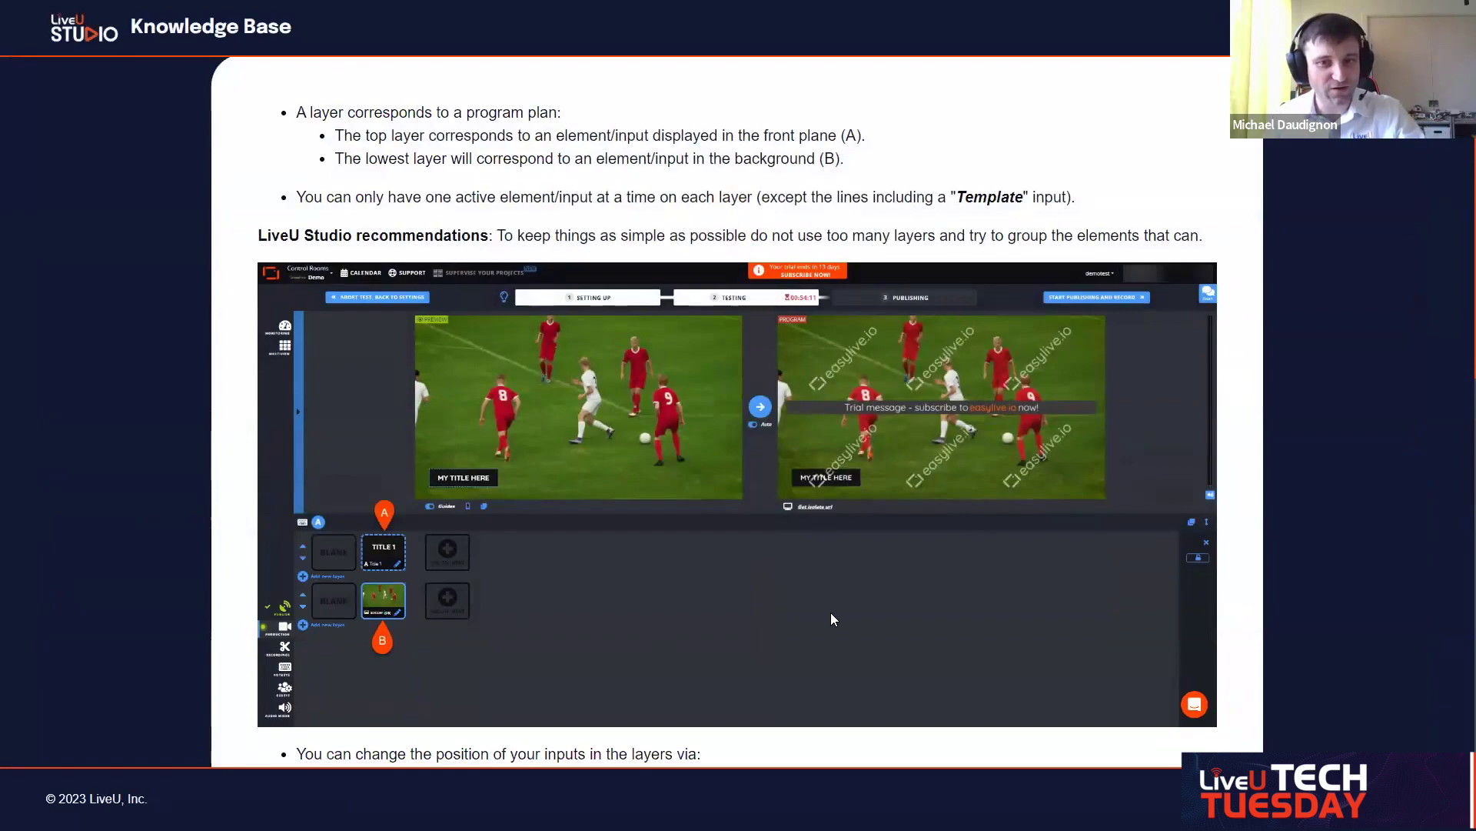
scroll(615, 475, down, 2)
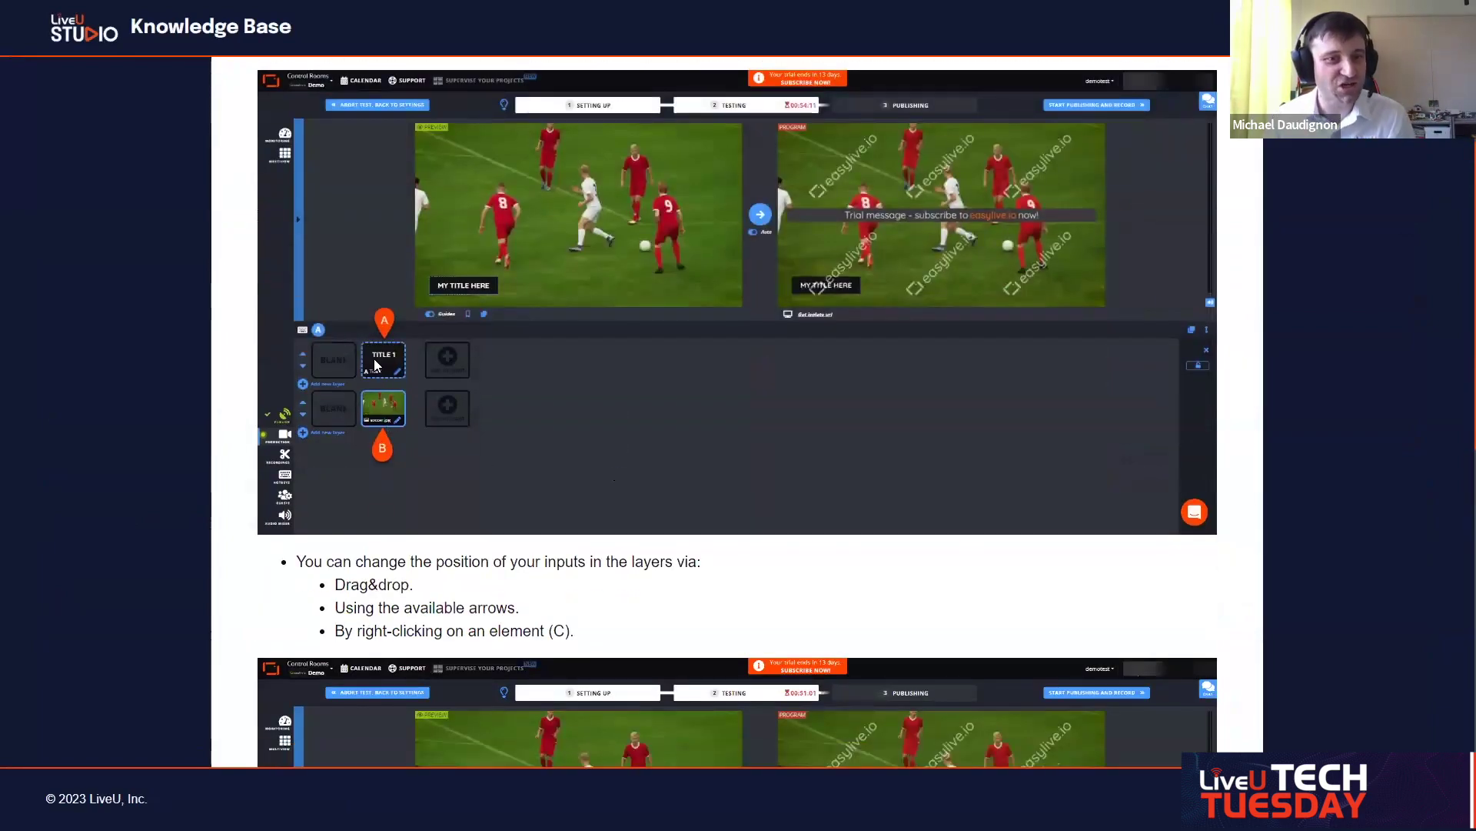
scroll(406, 567, down, 1)
scroll(405, 567, down, 6)
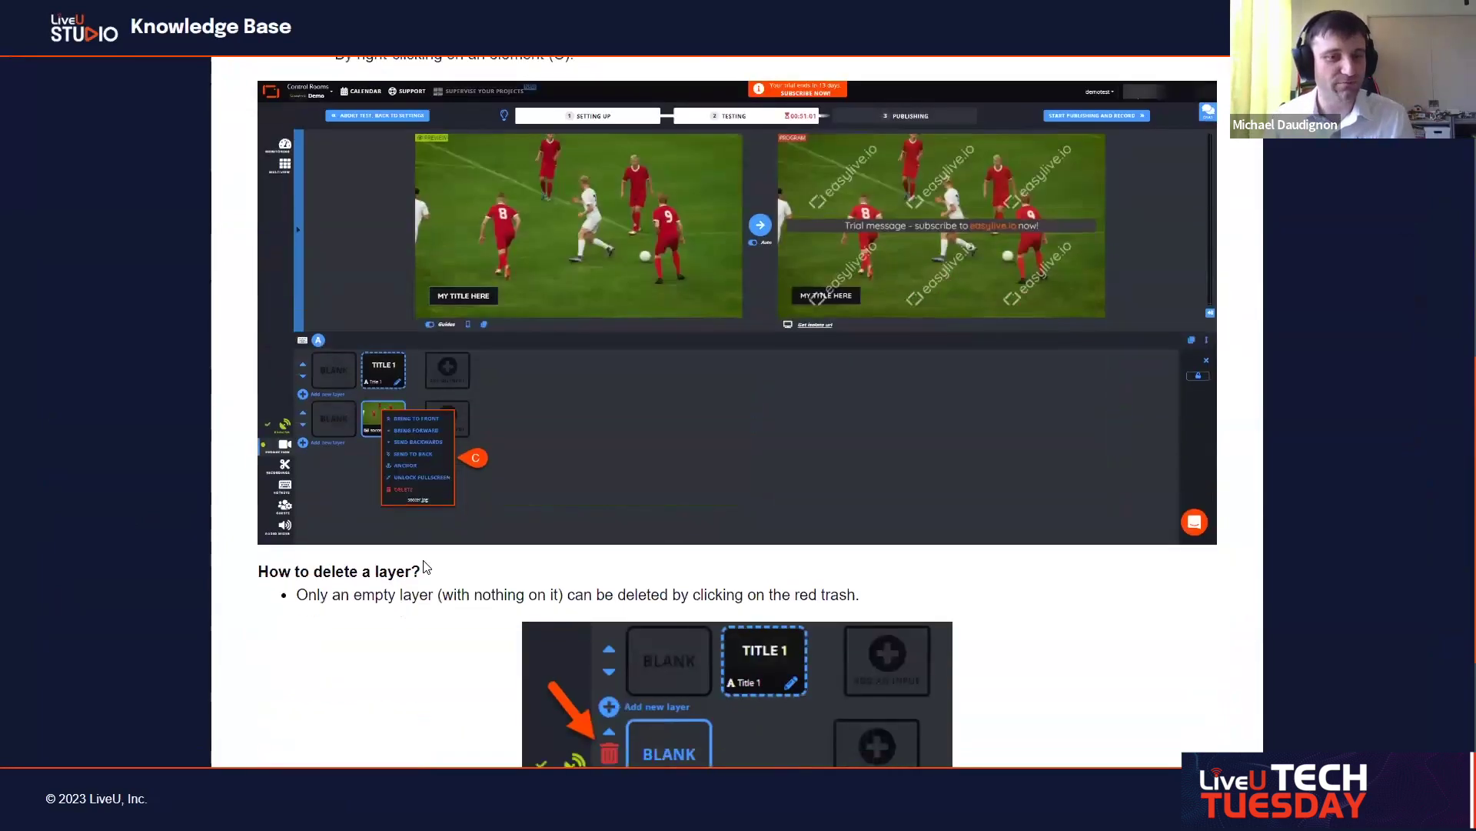
scroll(450, 554, down, 3)
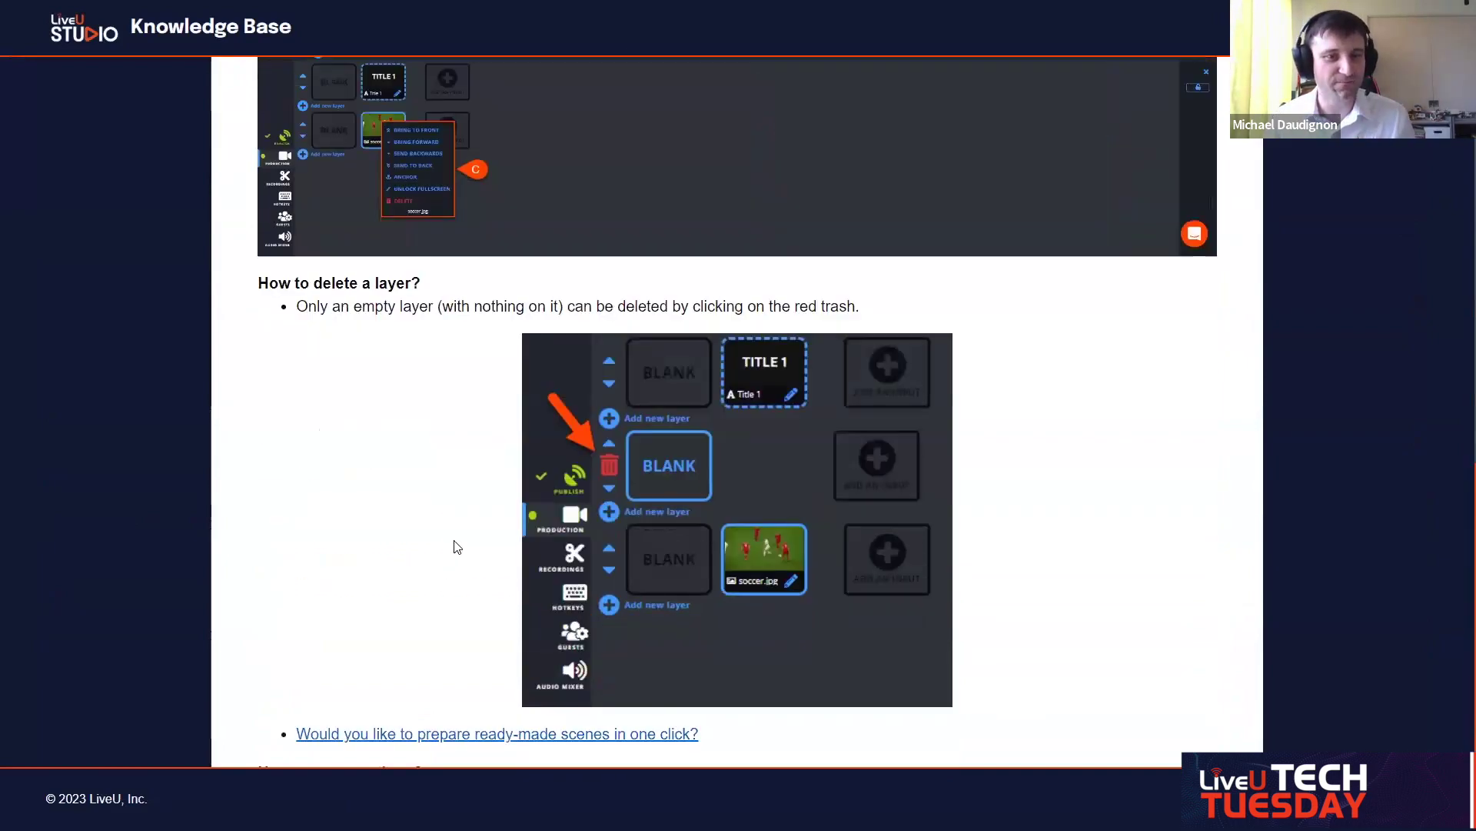
scroll(452, 544, up, 15)
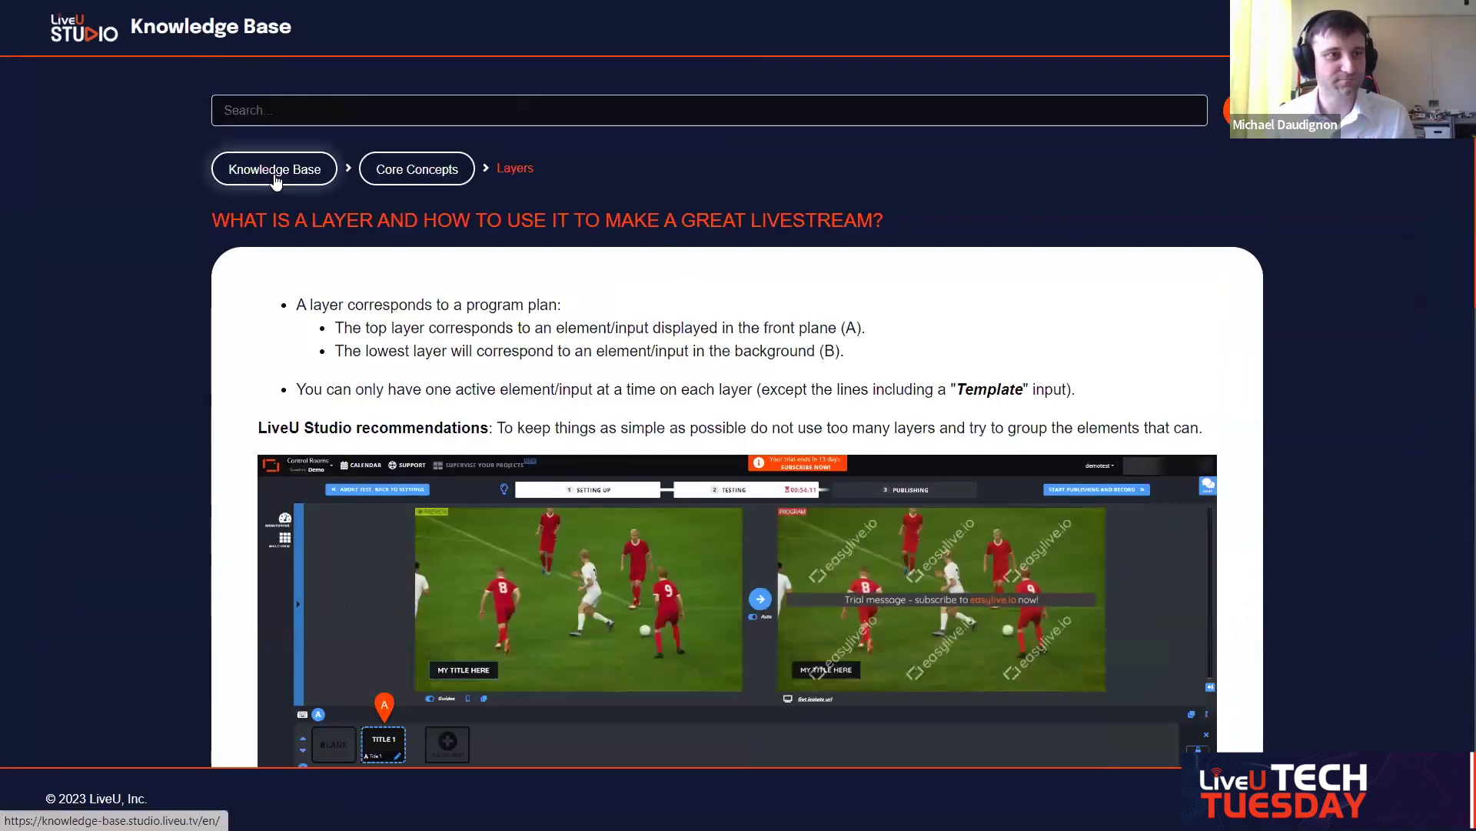
click(274, 169)
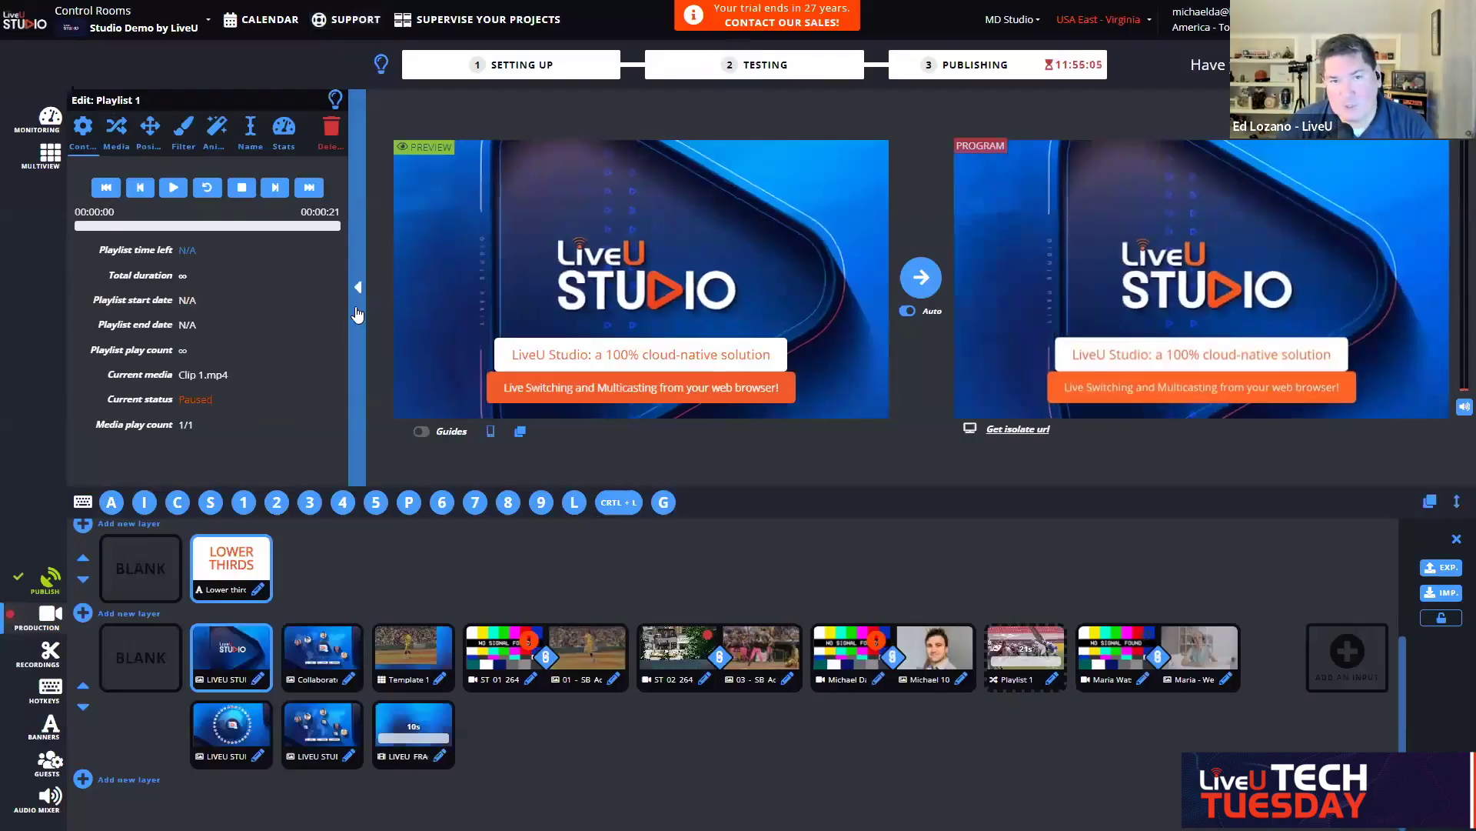
Step: Review the protocol options for pulling a live source as a new input, with auto apply kept on, without saving a source
click(357, 286)
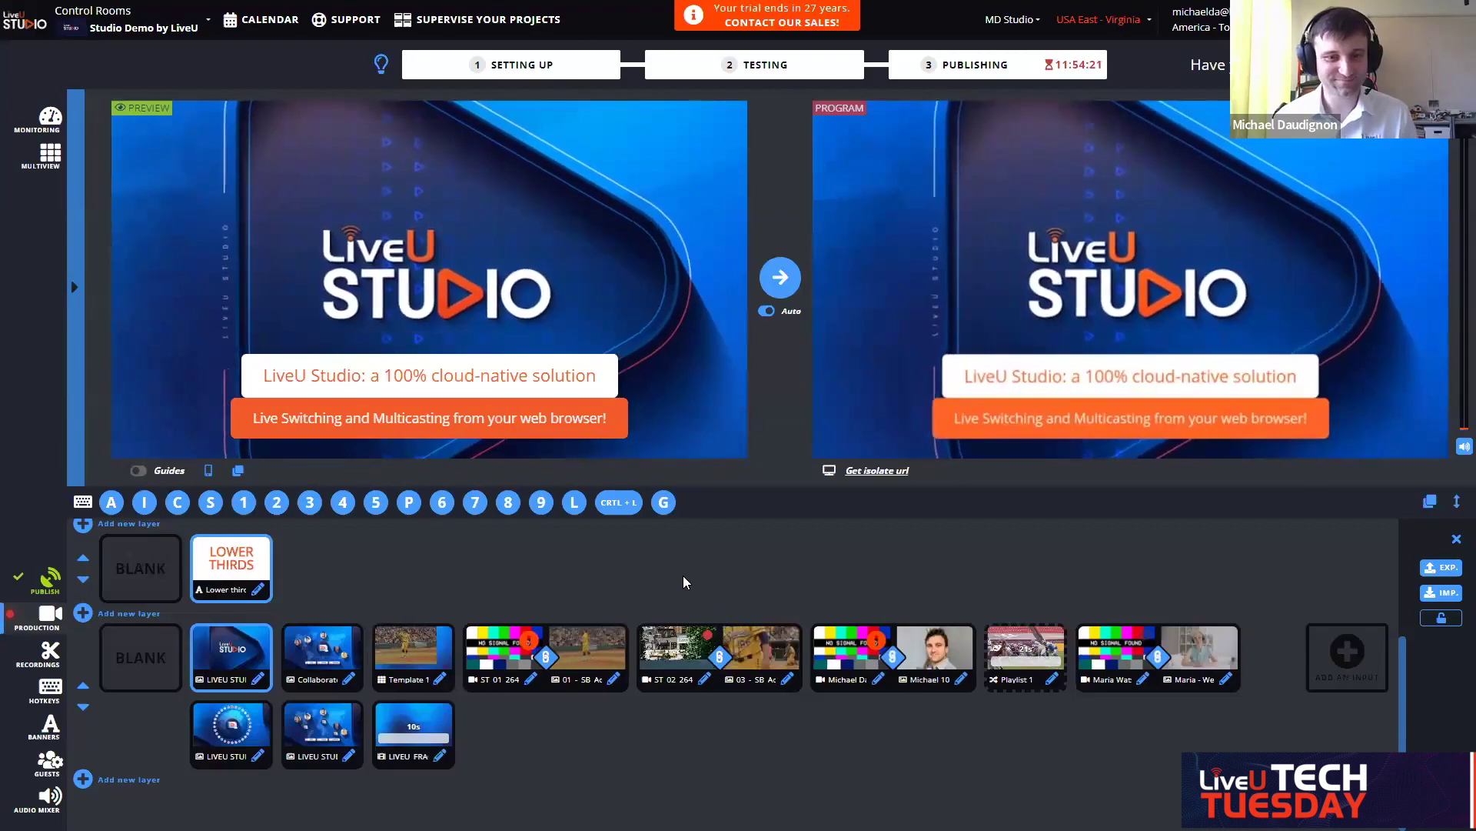
click(1358, 655)
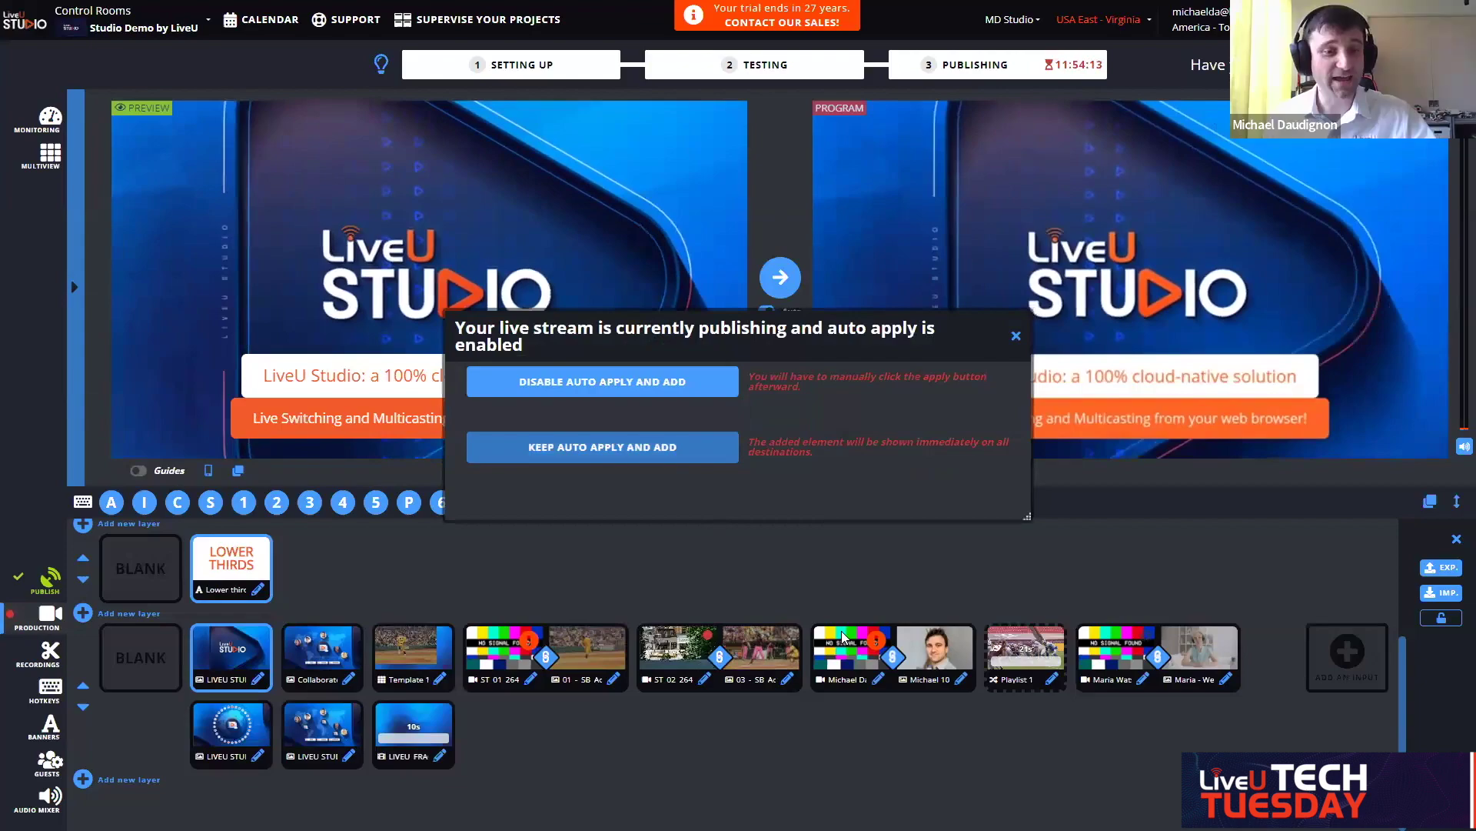
key(Return)
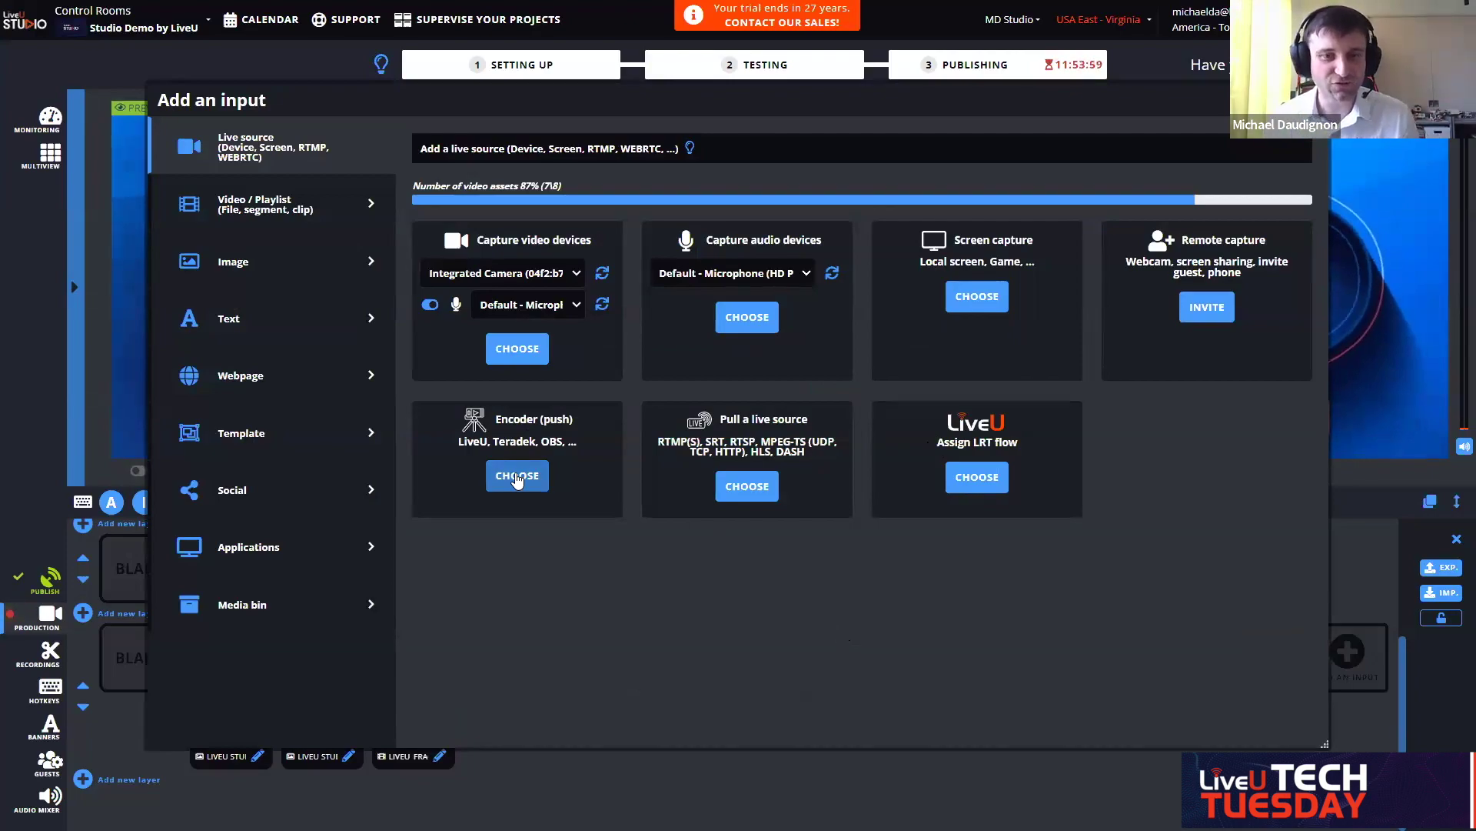
click(747, 487)
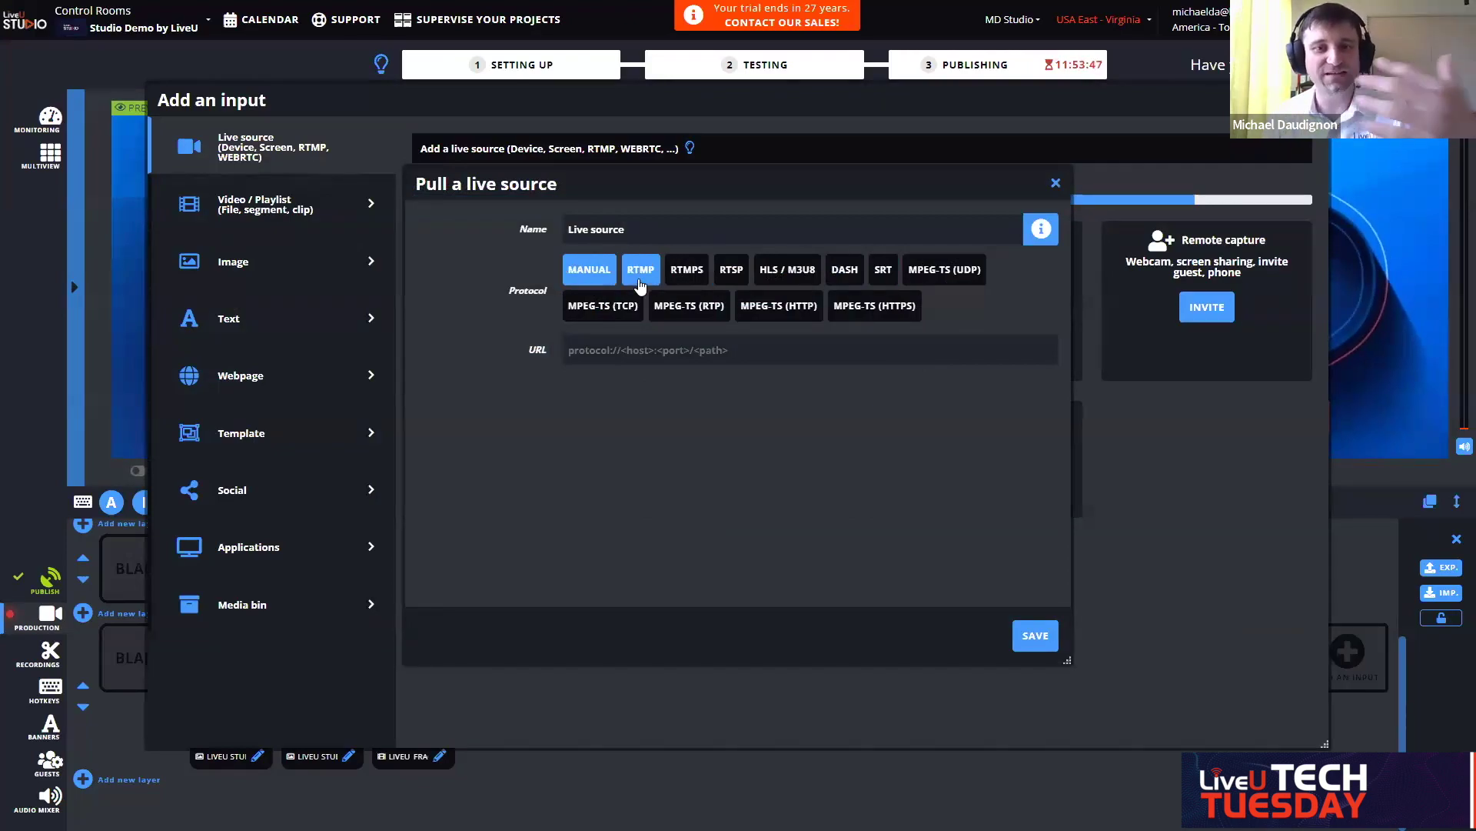
click(813, 282)
key(Tab)
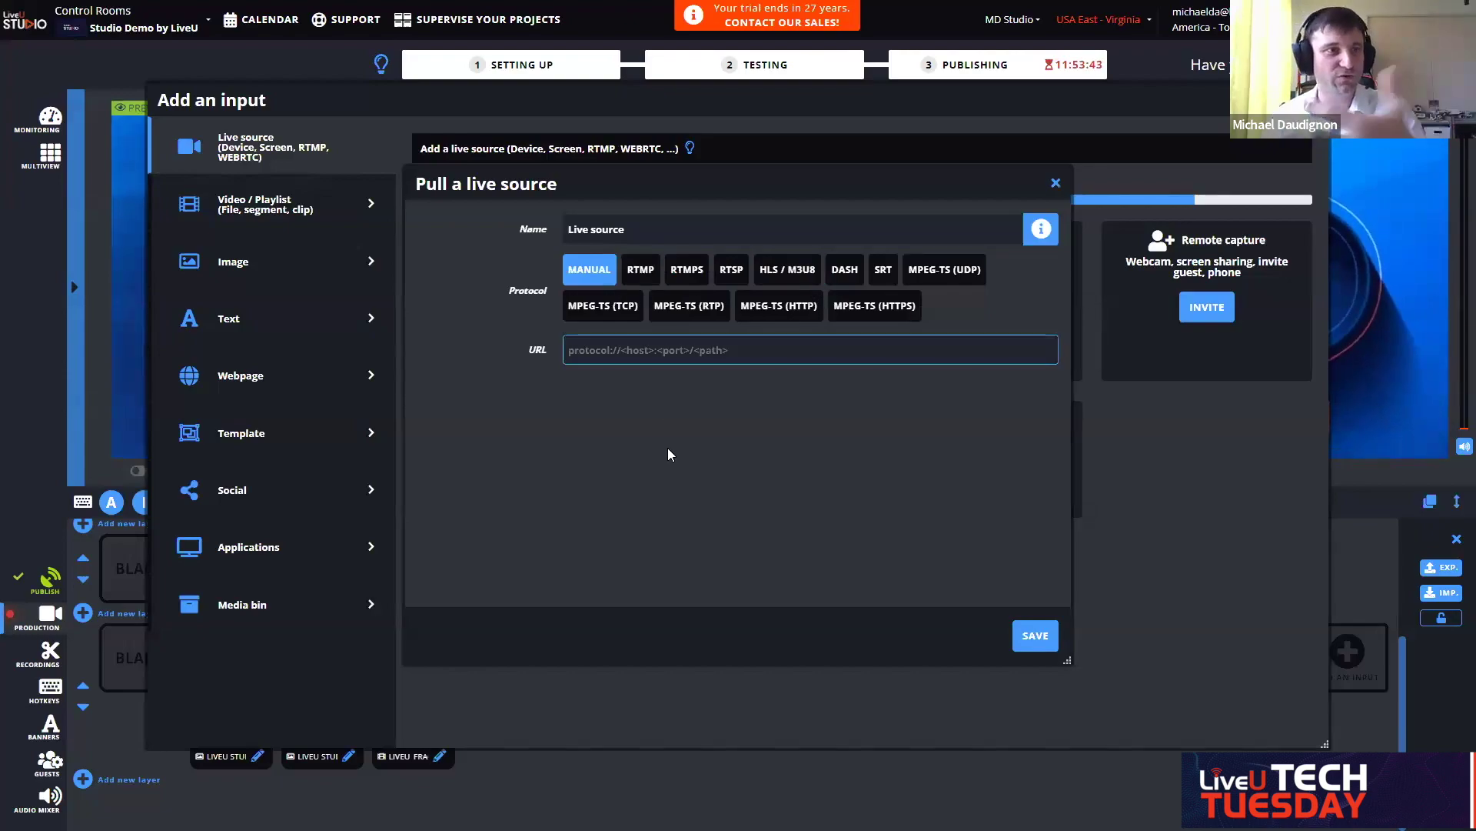
click(1056, 185)
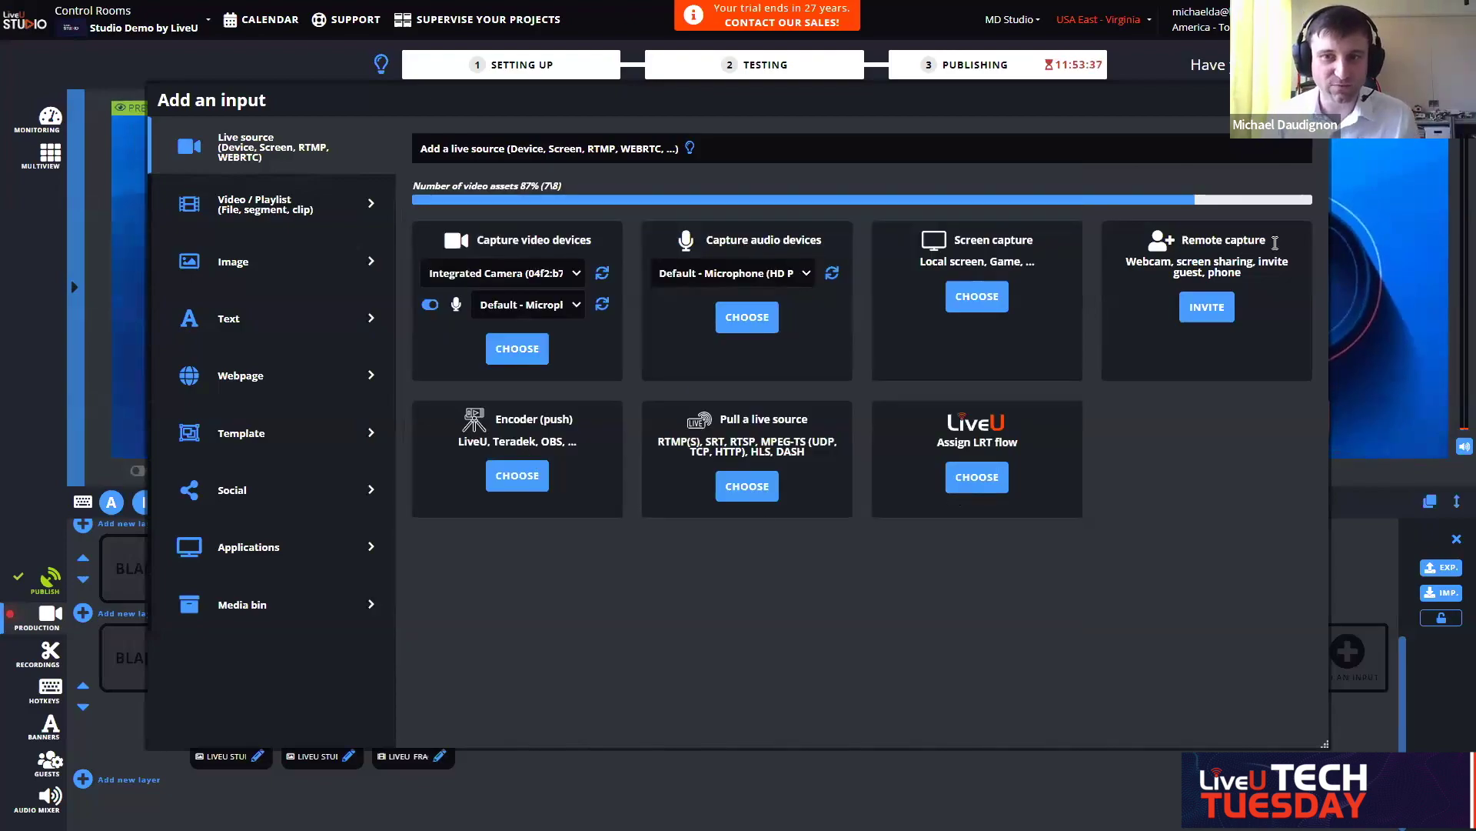
Step: Review the capture, video/playlist, image, webpage and template options for new inputs, and leave without adding one
triple_click(1244, 272)
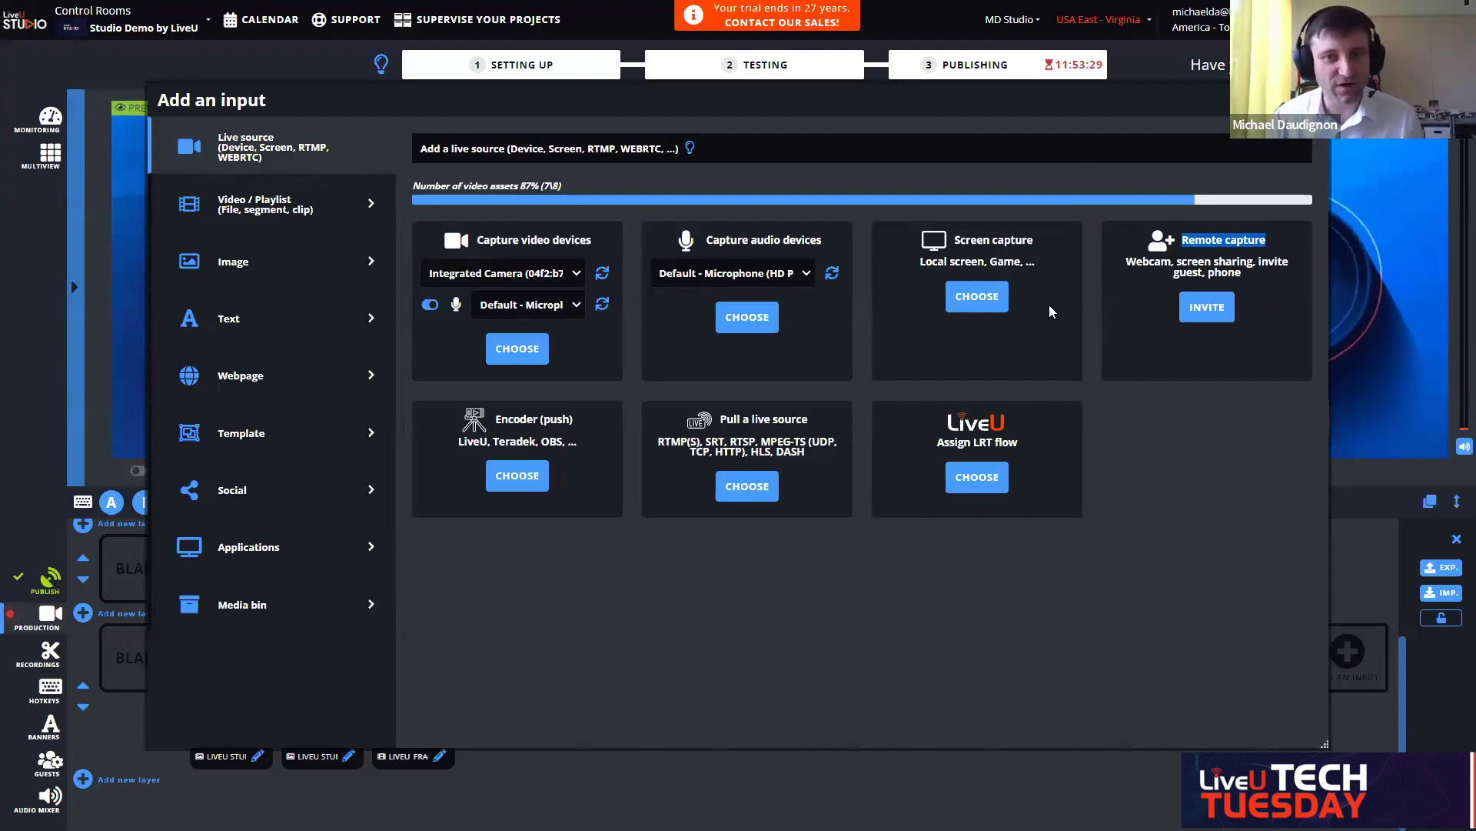
triple_click(775, 235)
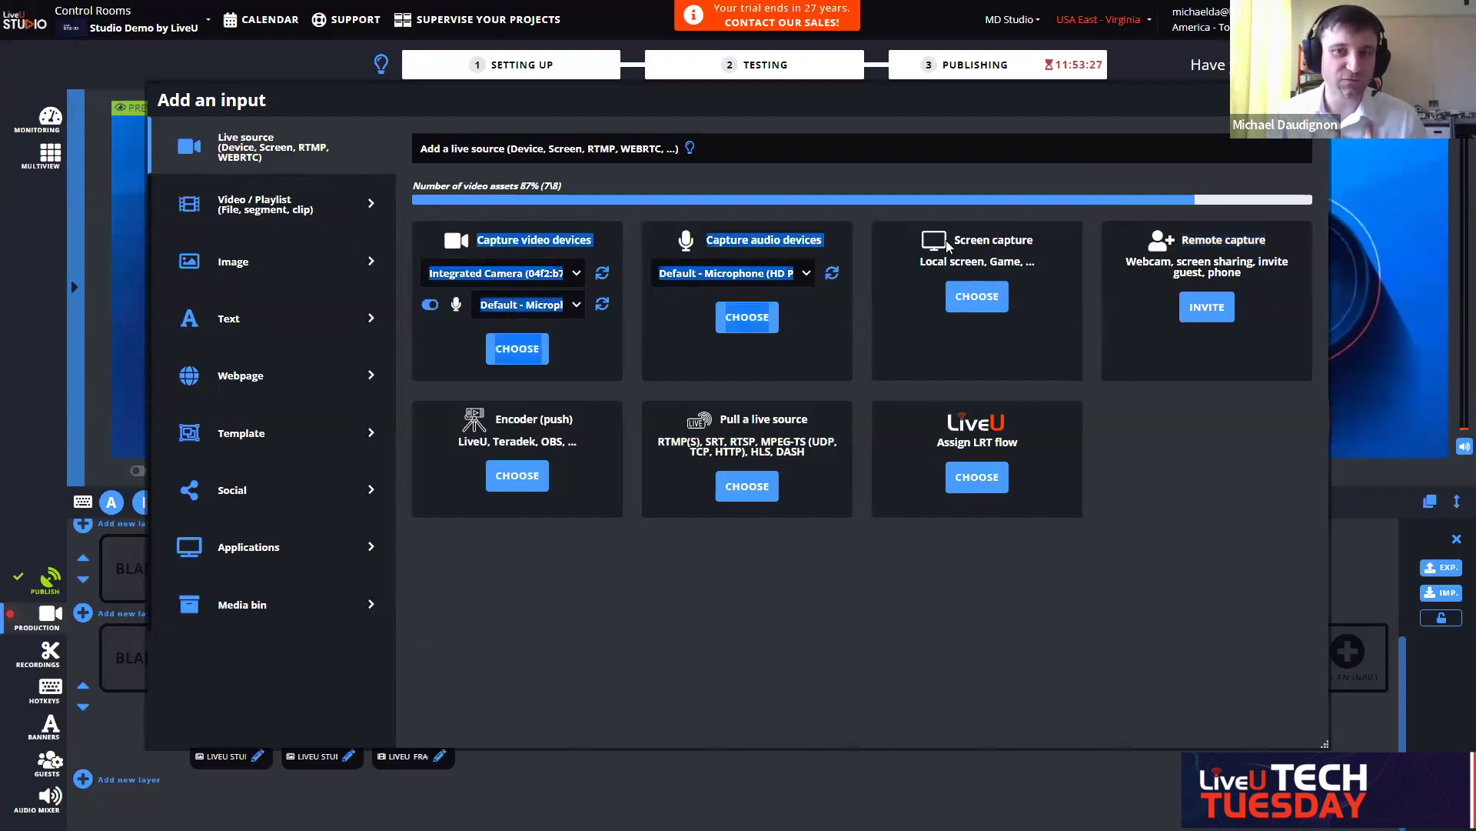
click(848, 306)
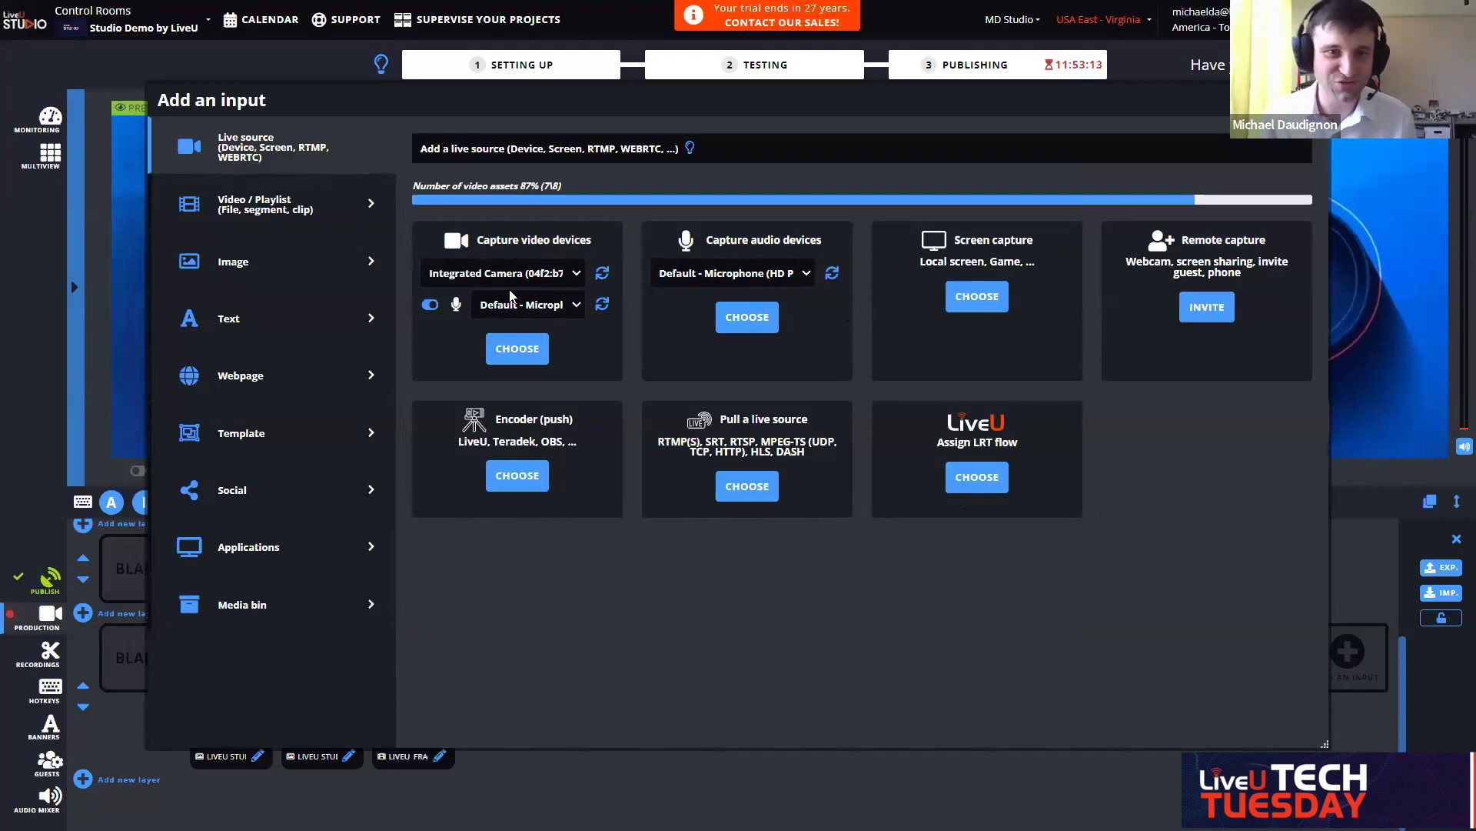
click(264, 215)
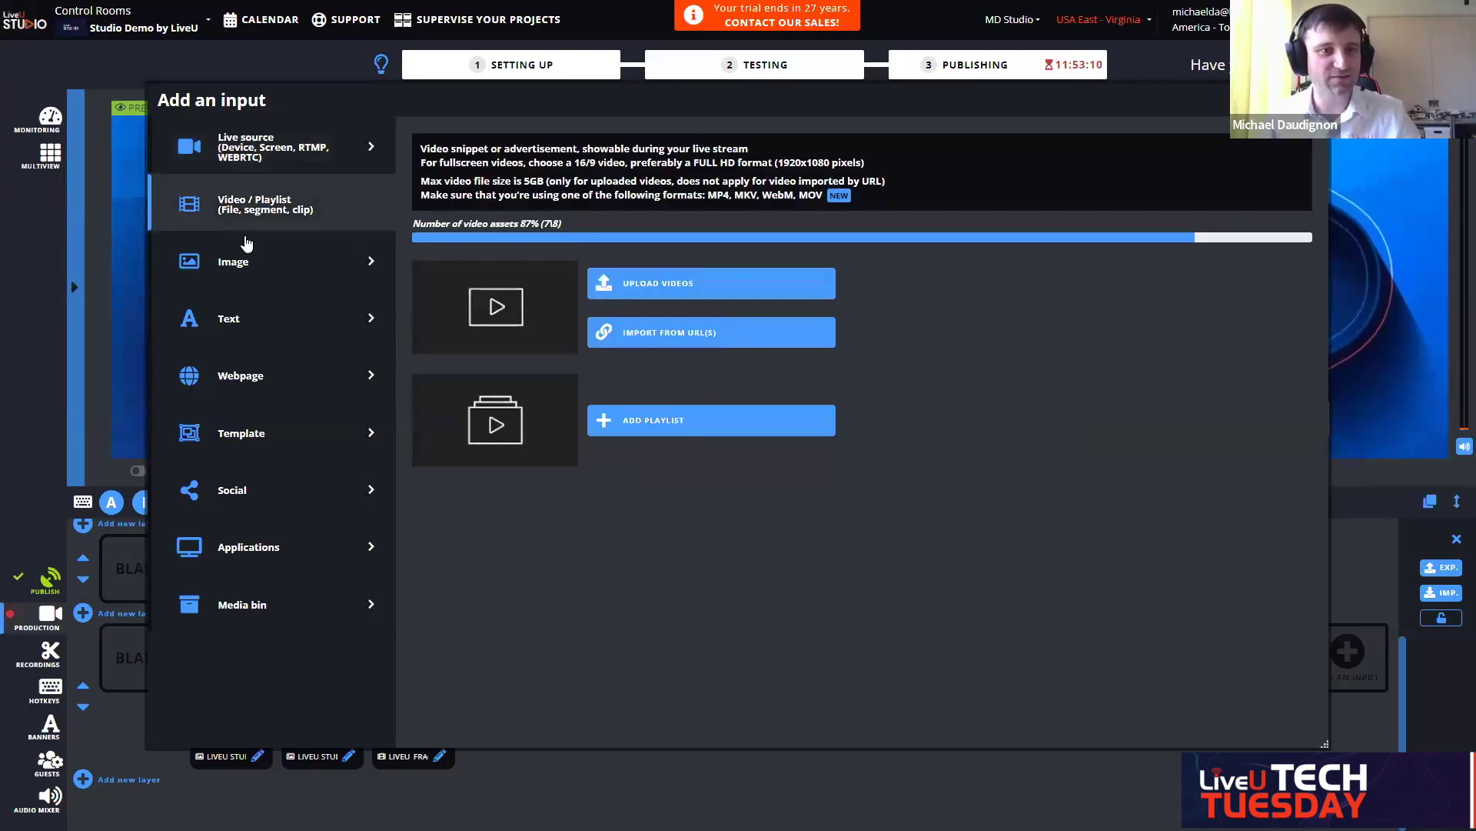
click(280, 280)
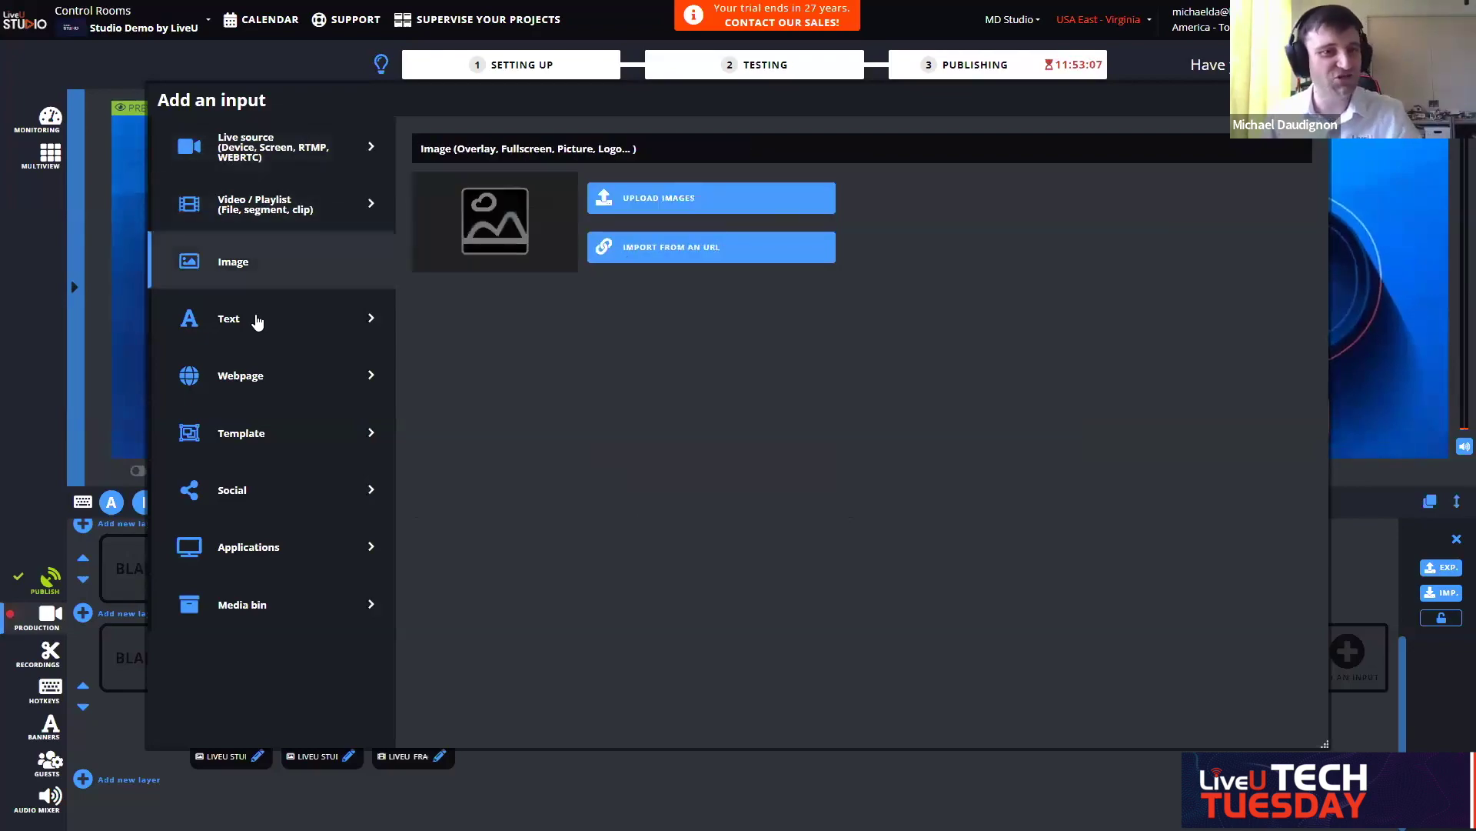
click(256, 325)
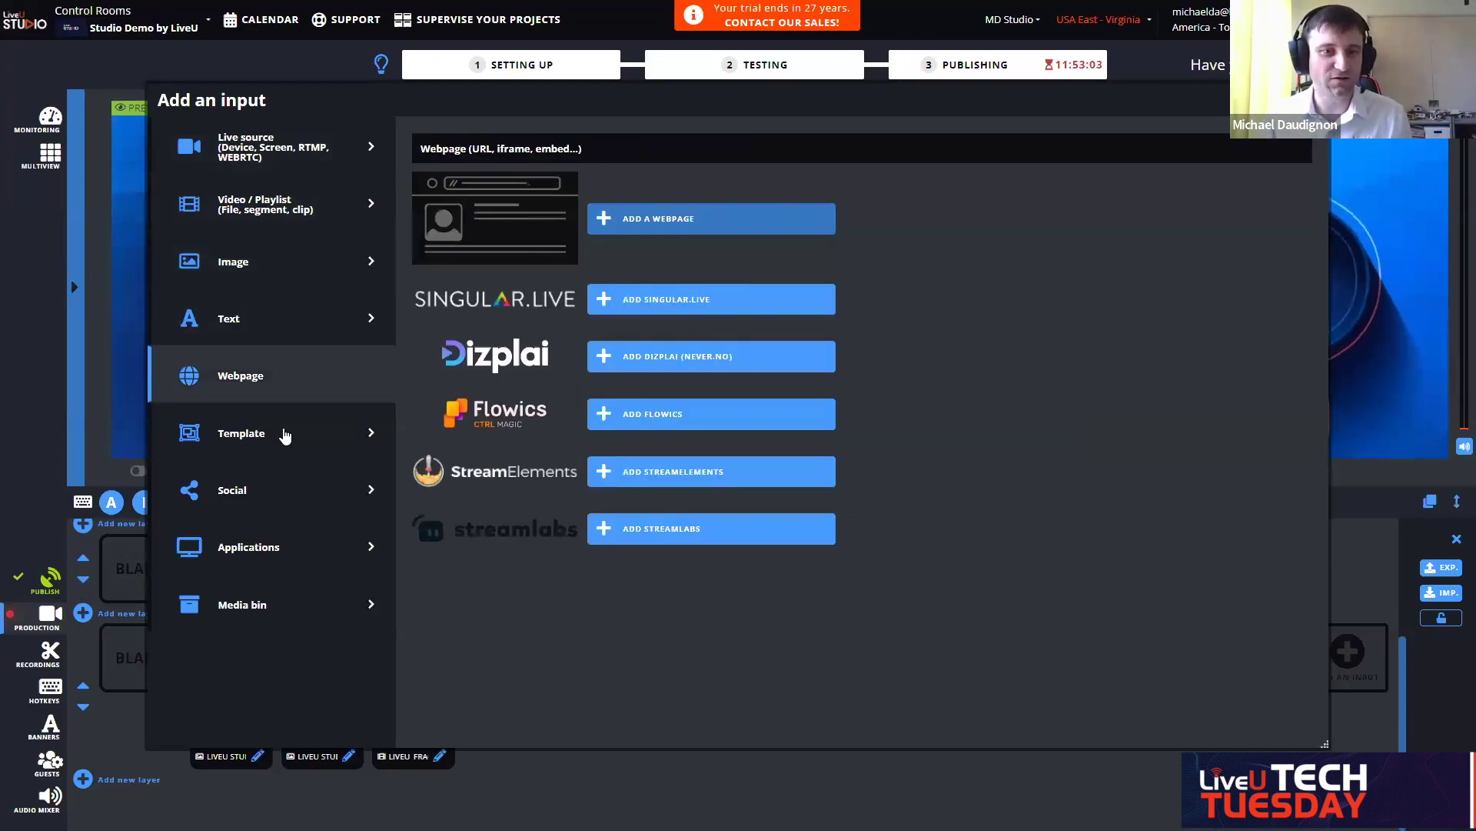
click(289, 439)
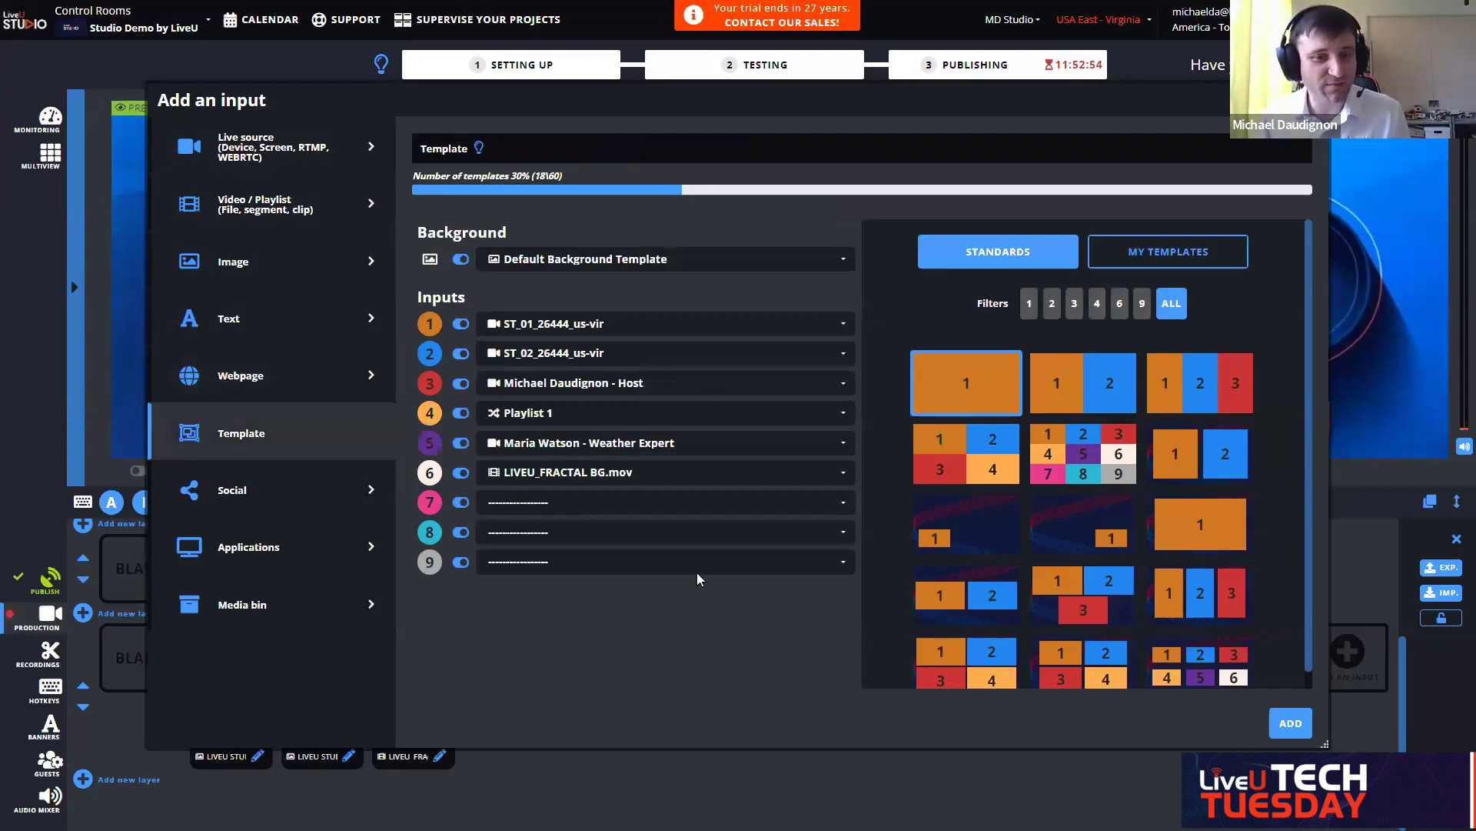
key(Escape)
Step: Send the two-box Template 1 to the program output and open its settings for editing
key(3)
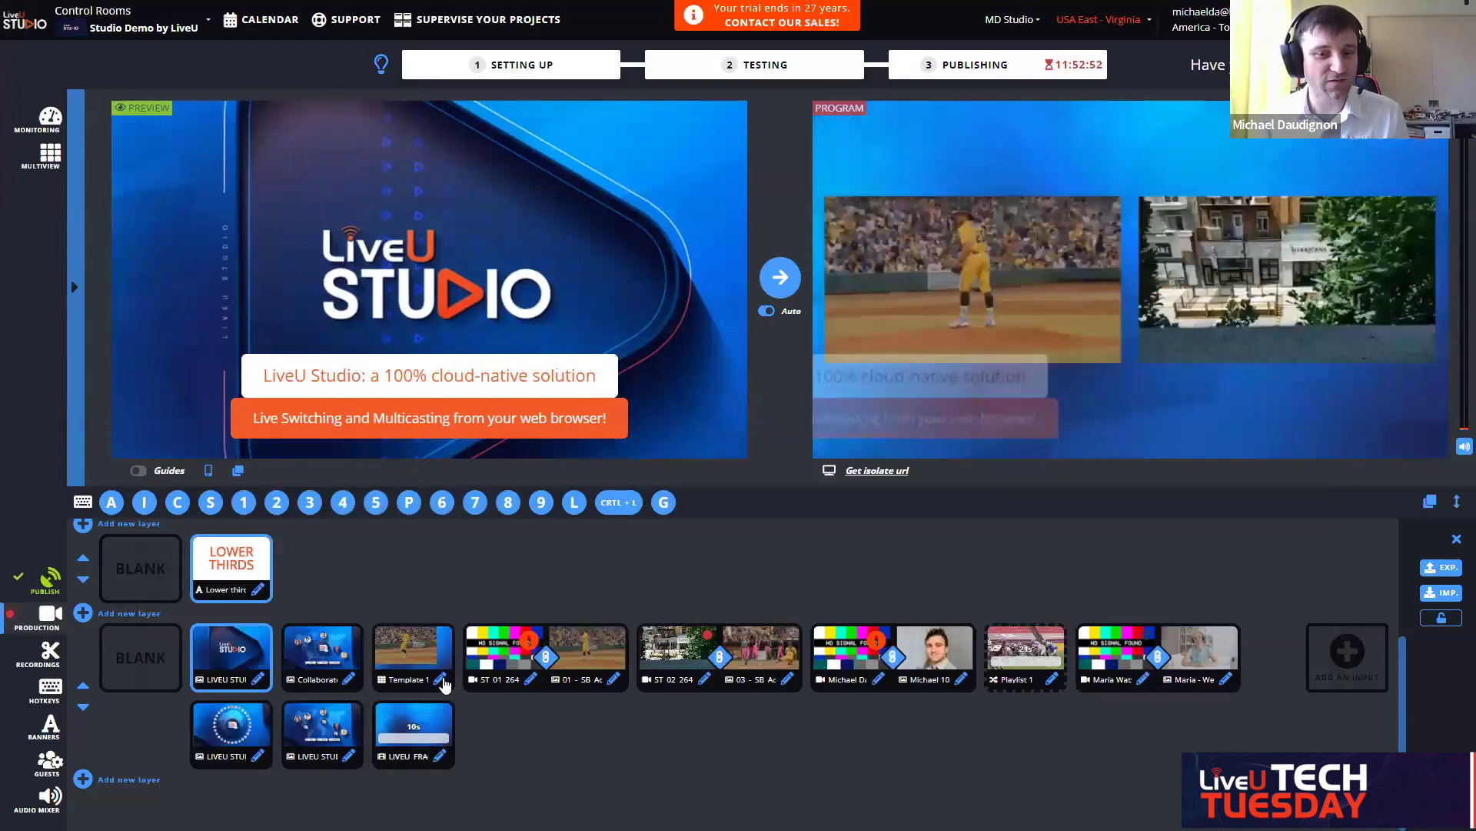
click(448, 686)
click(443, 682)
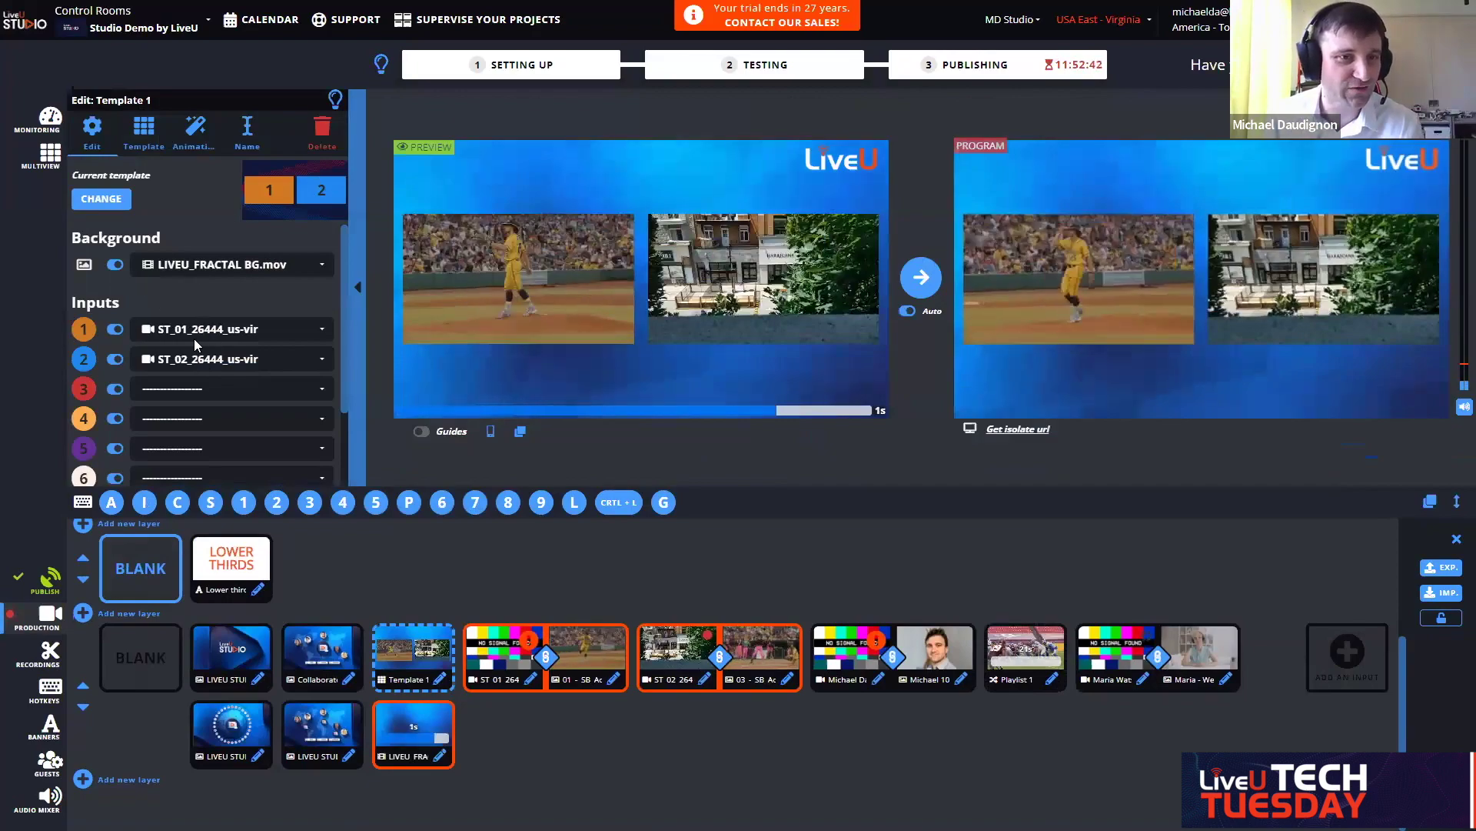
click(454, 267)
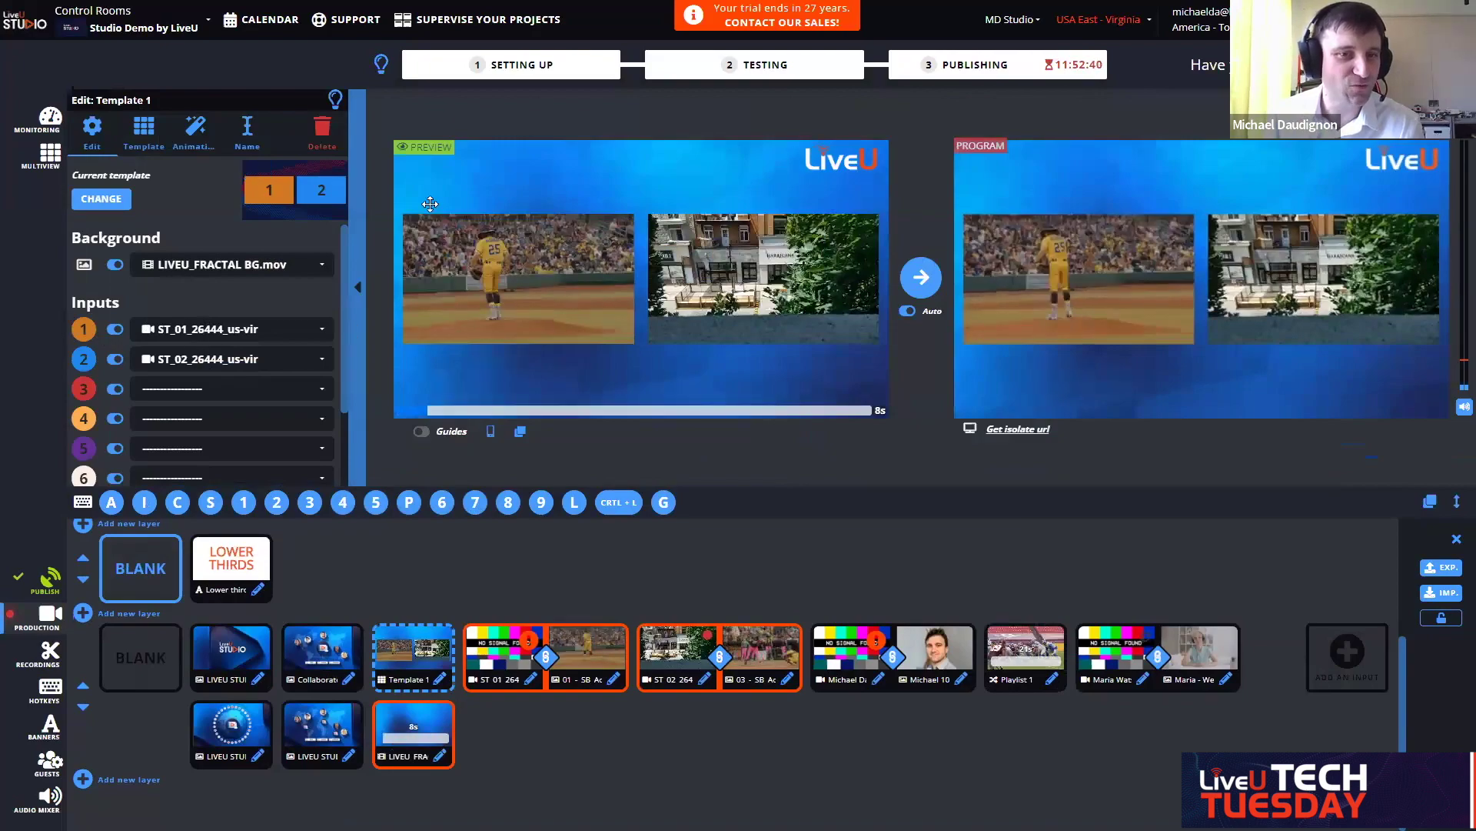
click(749, 218)
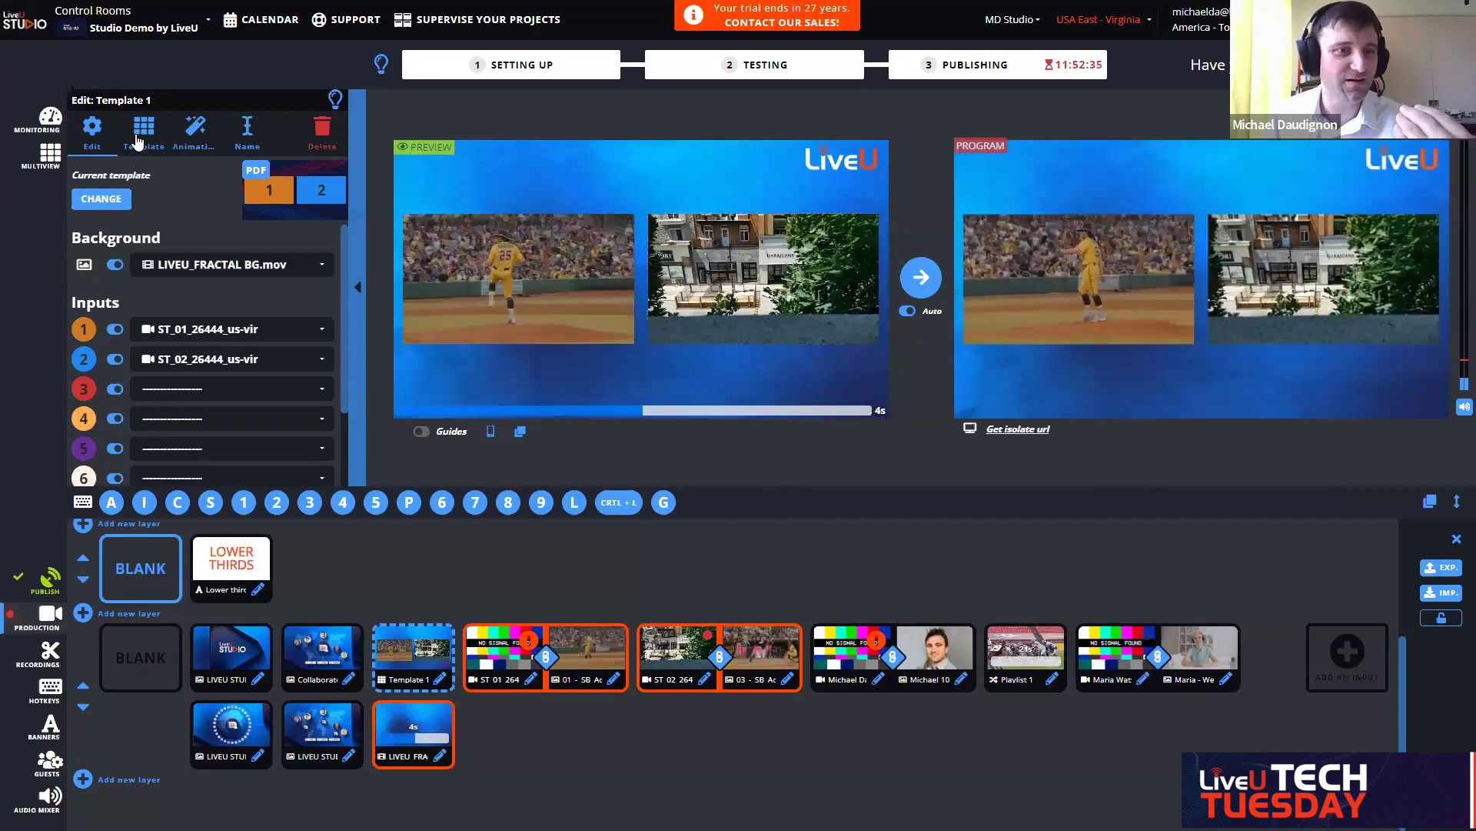
Step: Change Template 1's layout to the four-box grid with the larger tiles
click(141, 141)
scroll(219, 415, down, 3)
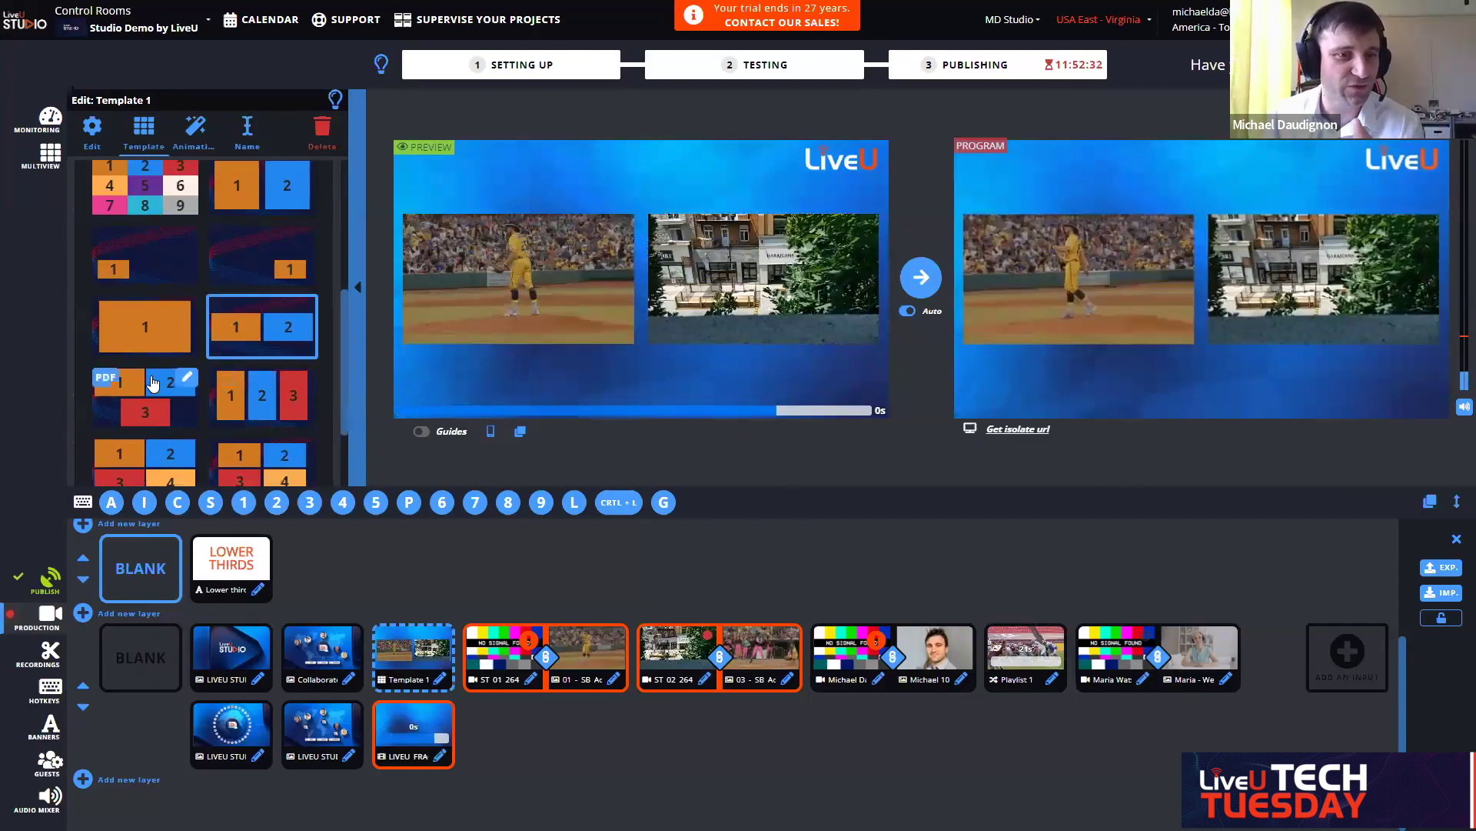
scroll(153, 384, down, 1)
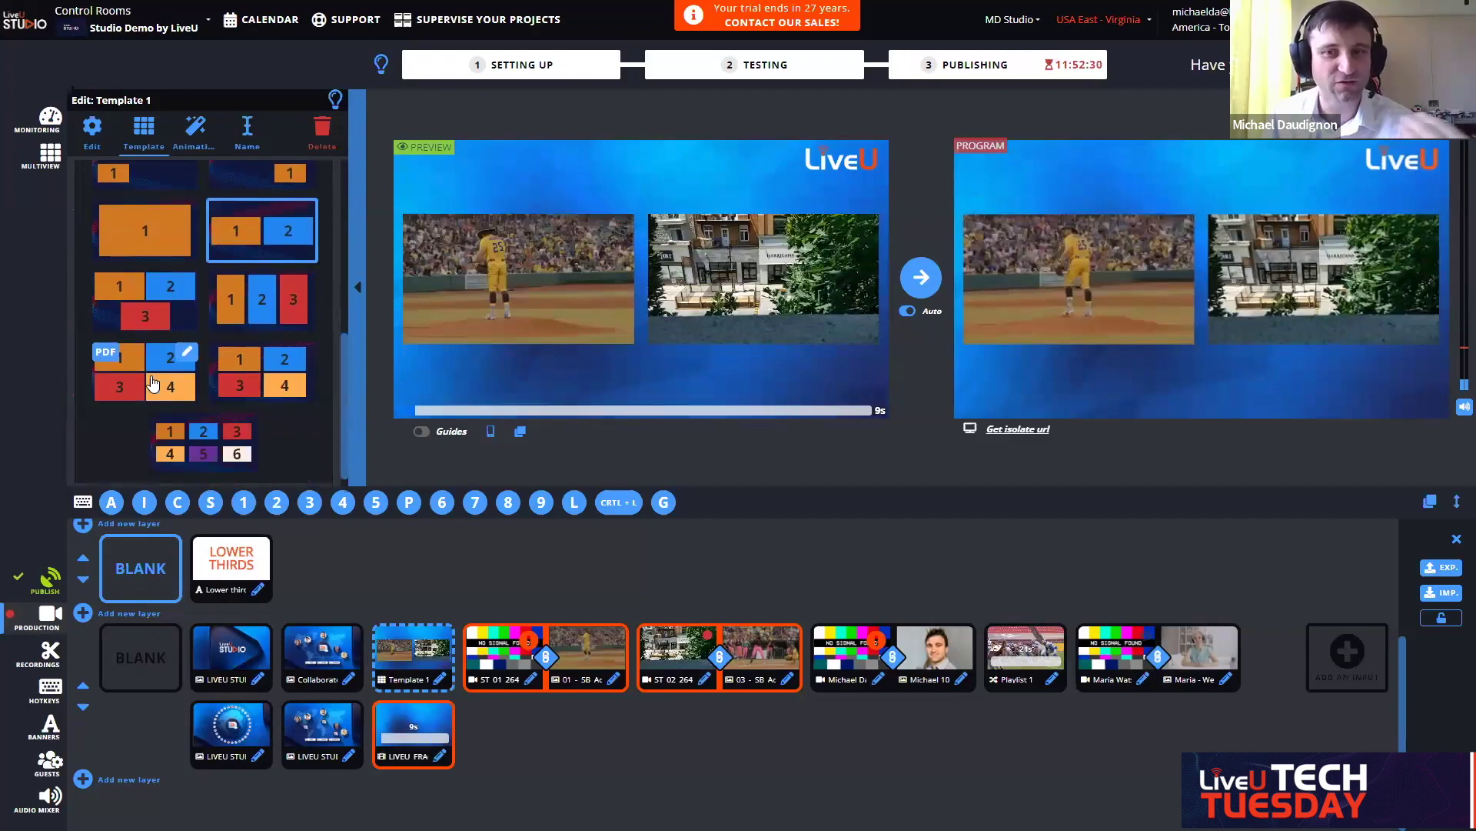
click(151, 384)
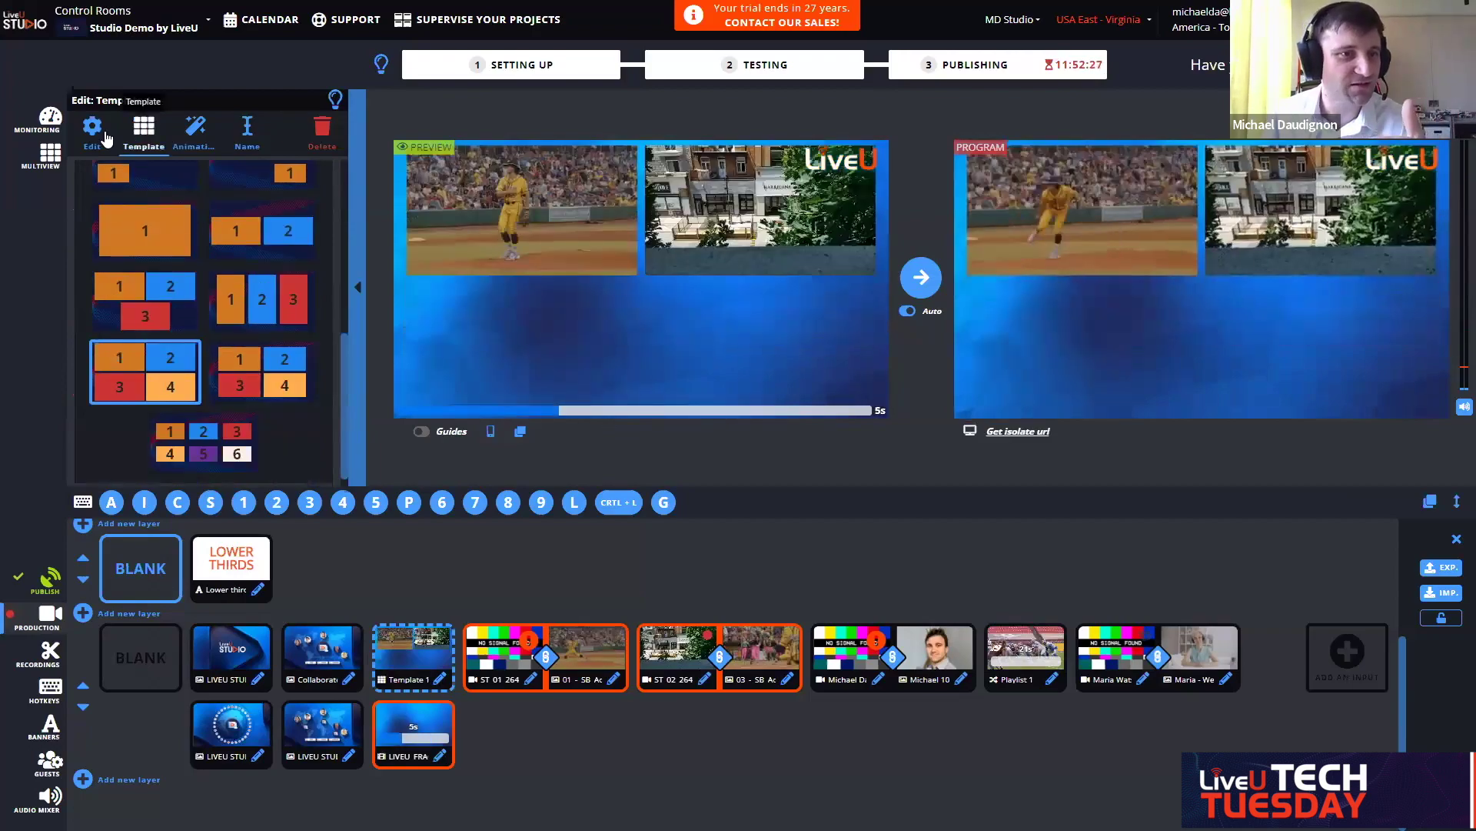
Step: Assign the host's camera to Template 1's input 3 and the Weather Expert guest to input 4
click(106, 138)
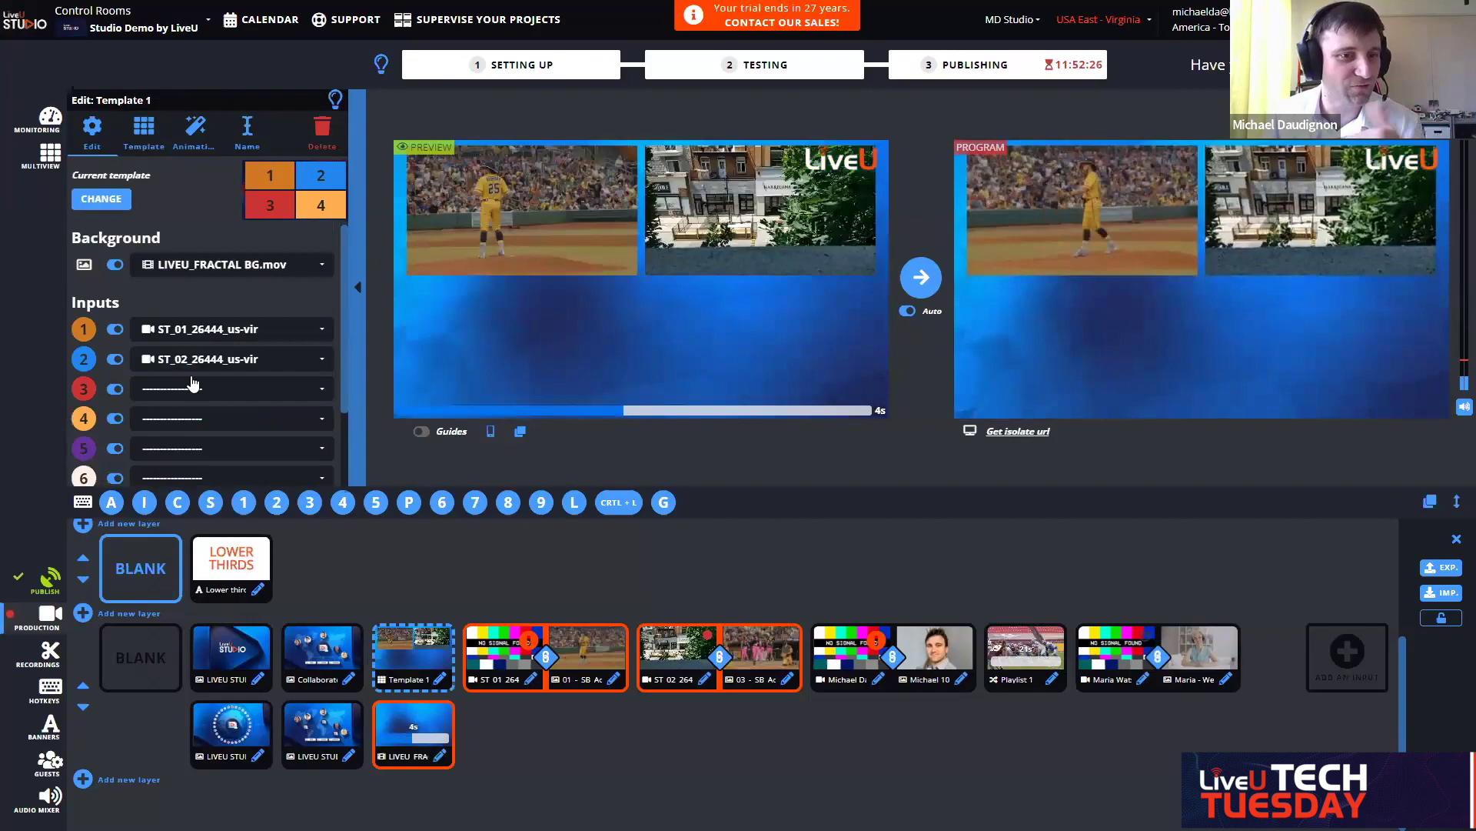
click(203, 327)
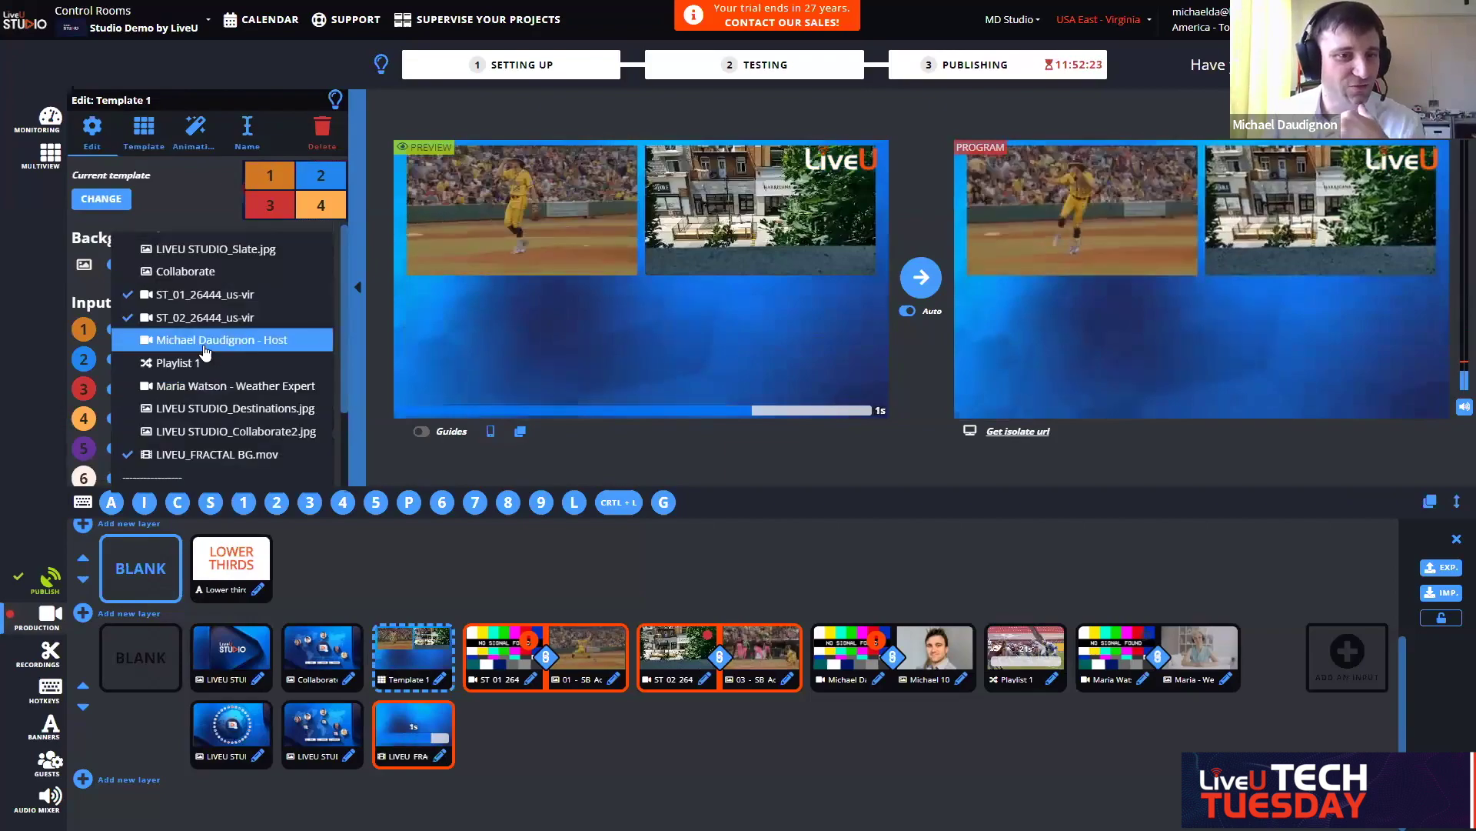
click(204, 342)
click(196, 419)
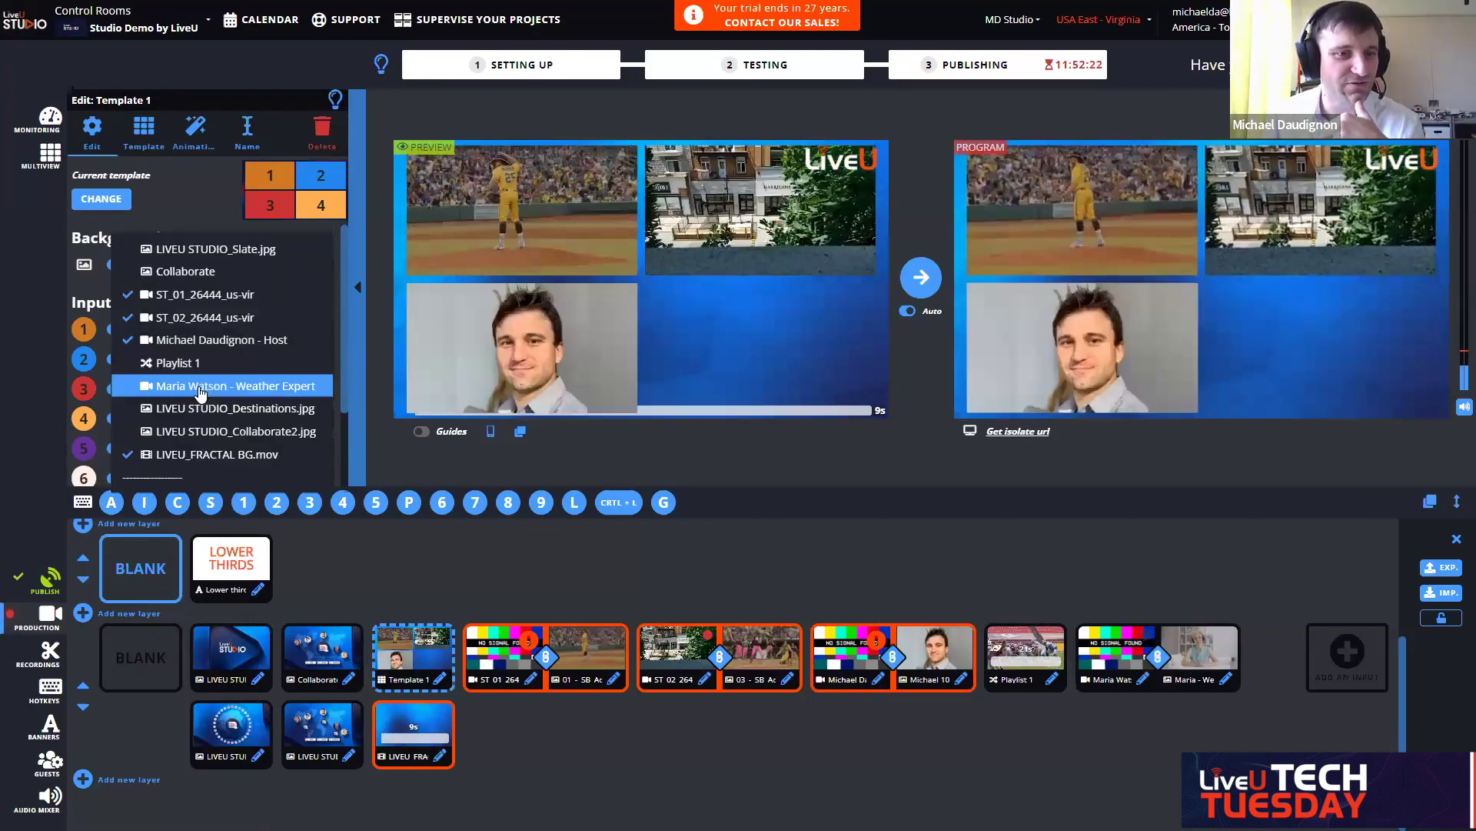
click(198, 392)
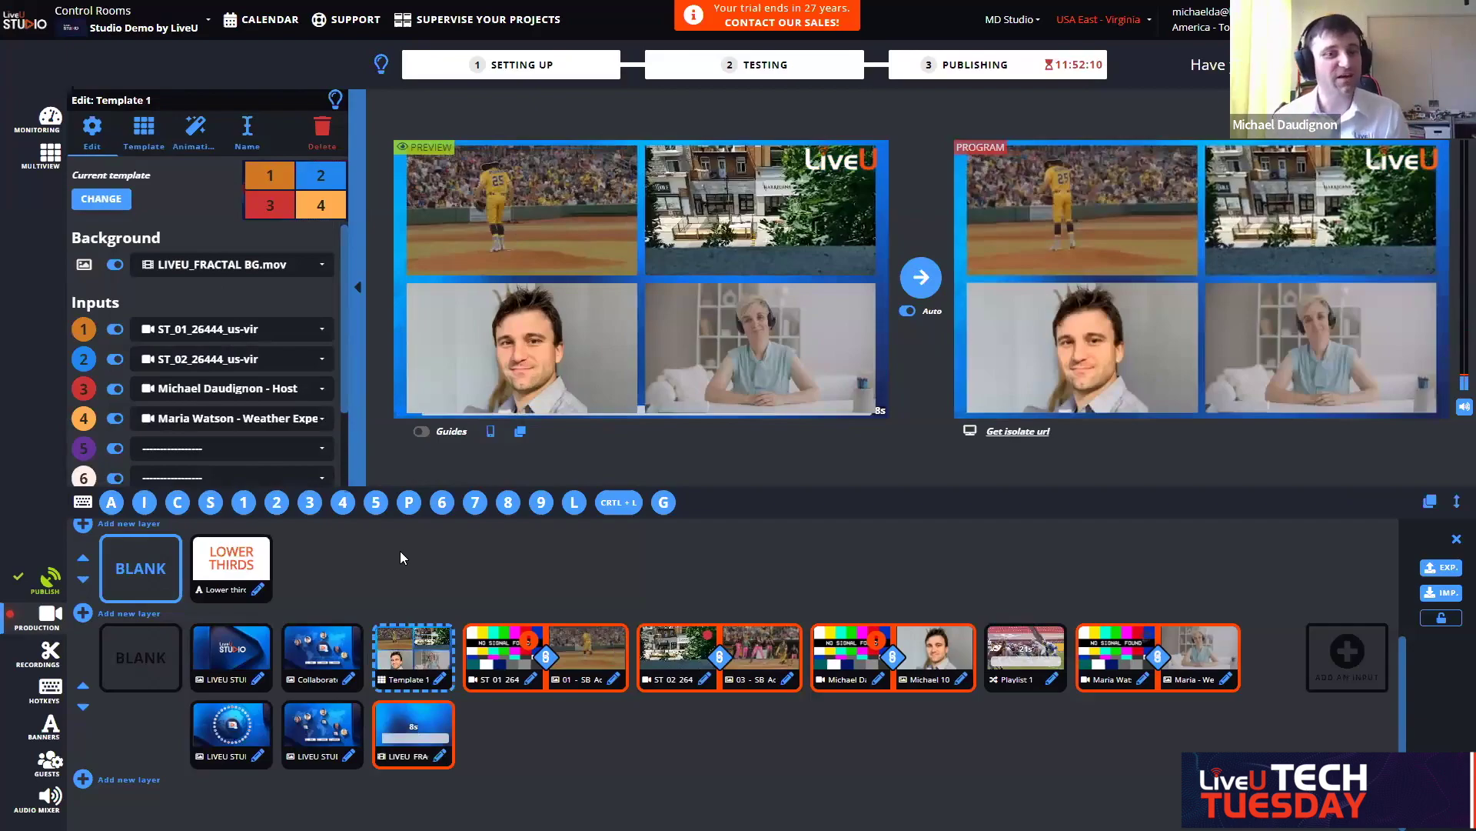
Step: Switch the program between the LiveU Studio slate with lower thirds and the spaced four-box scene, ending on the slate
key(s)
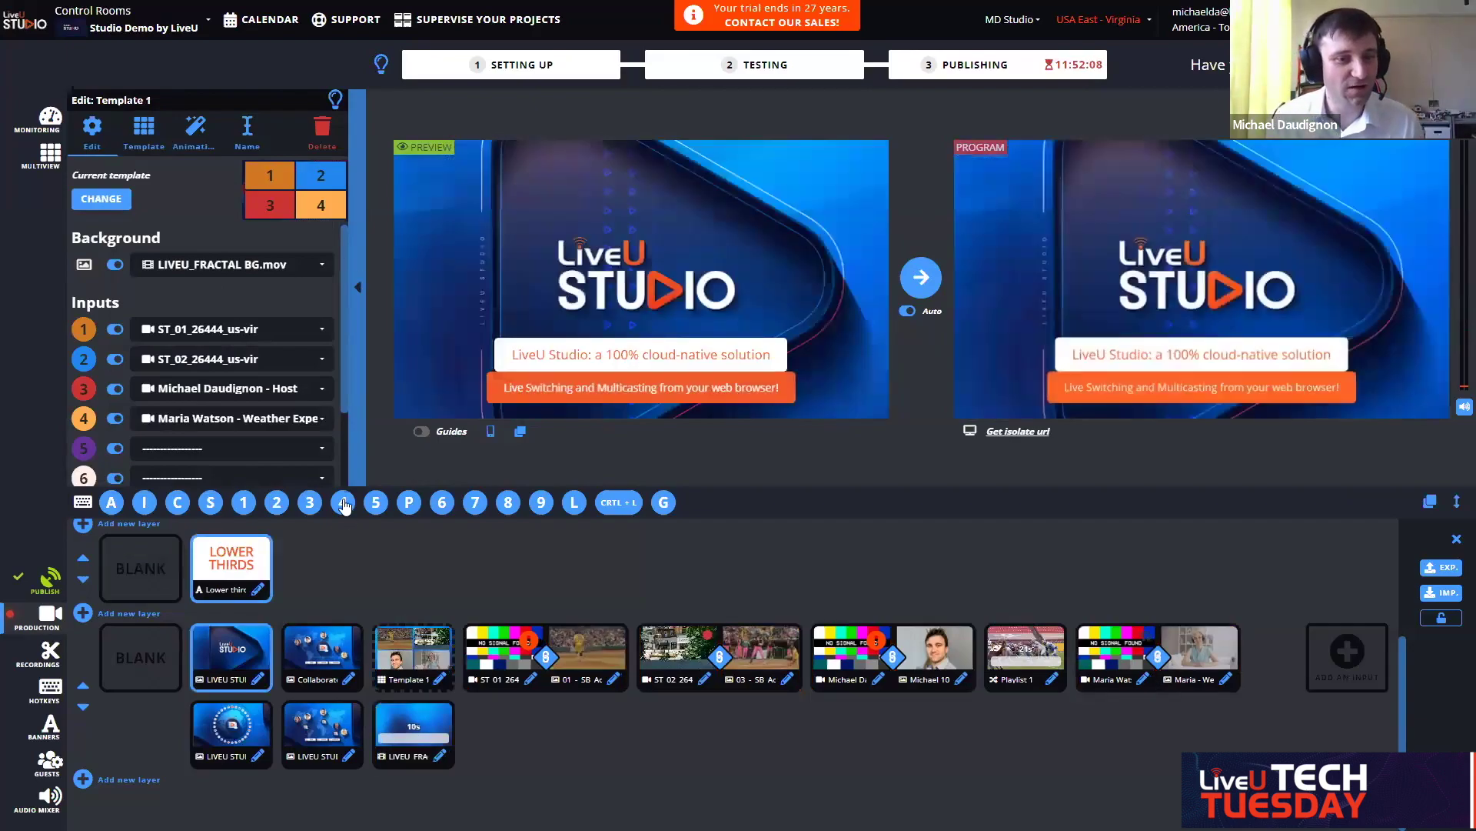
click(344, 502)
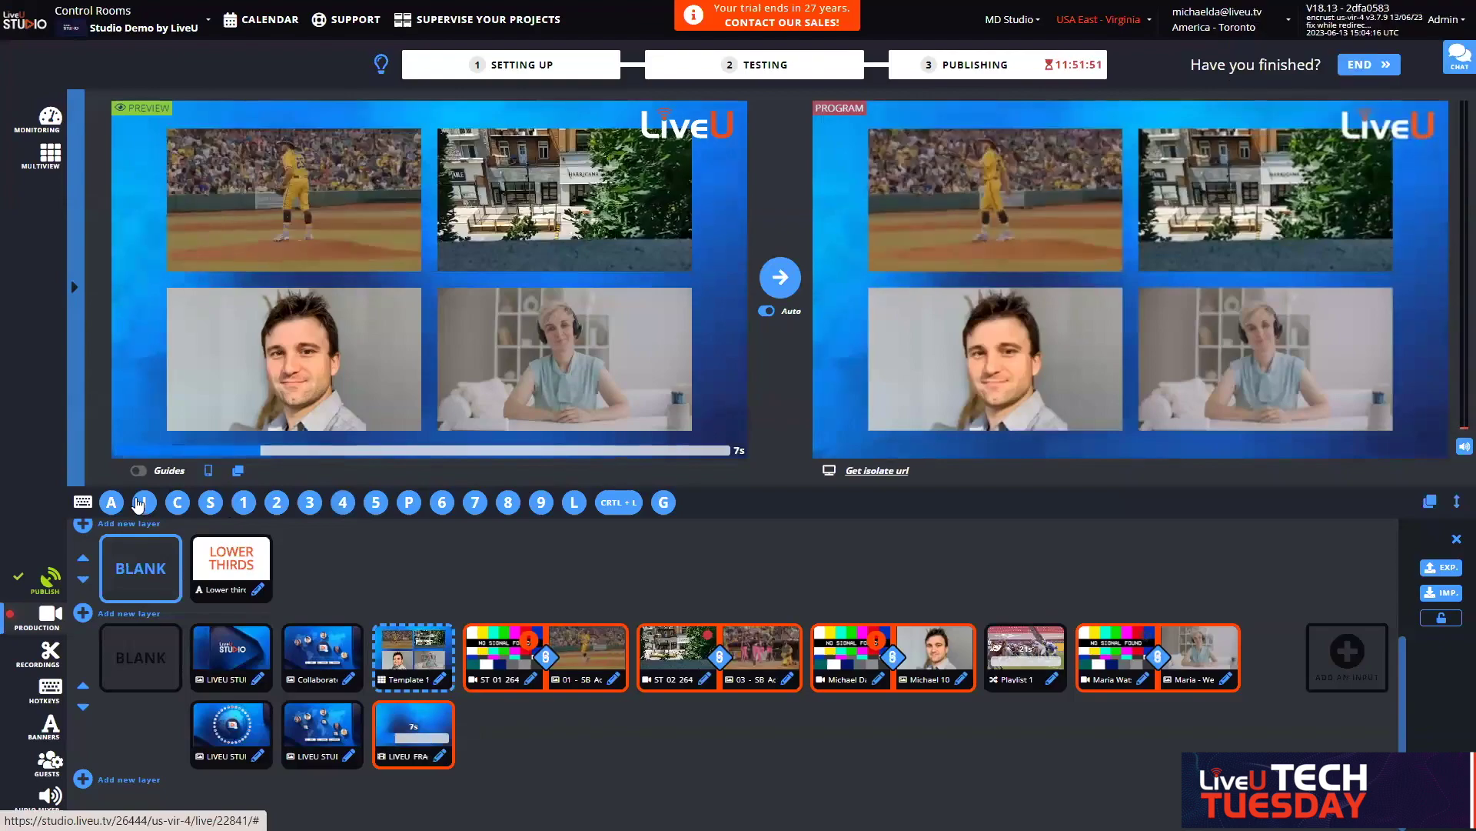
click(139, 503)
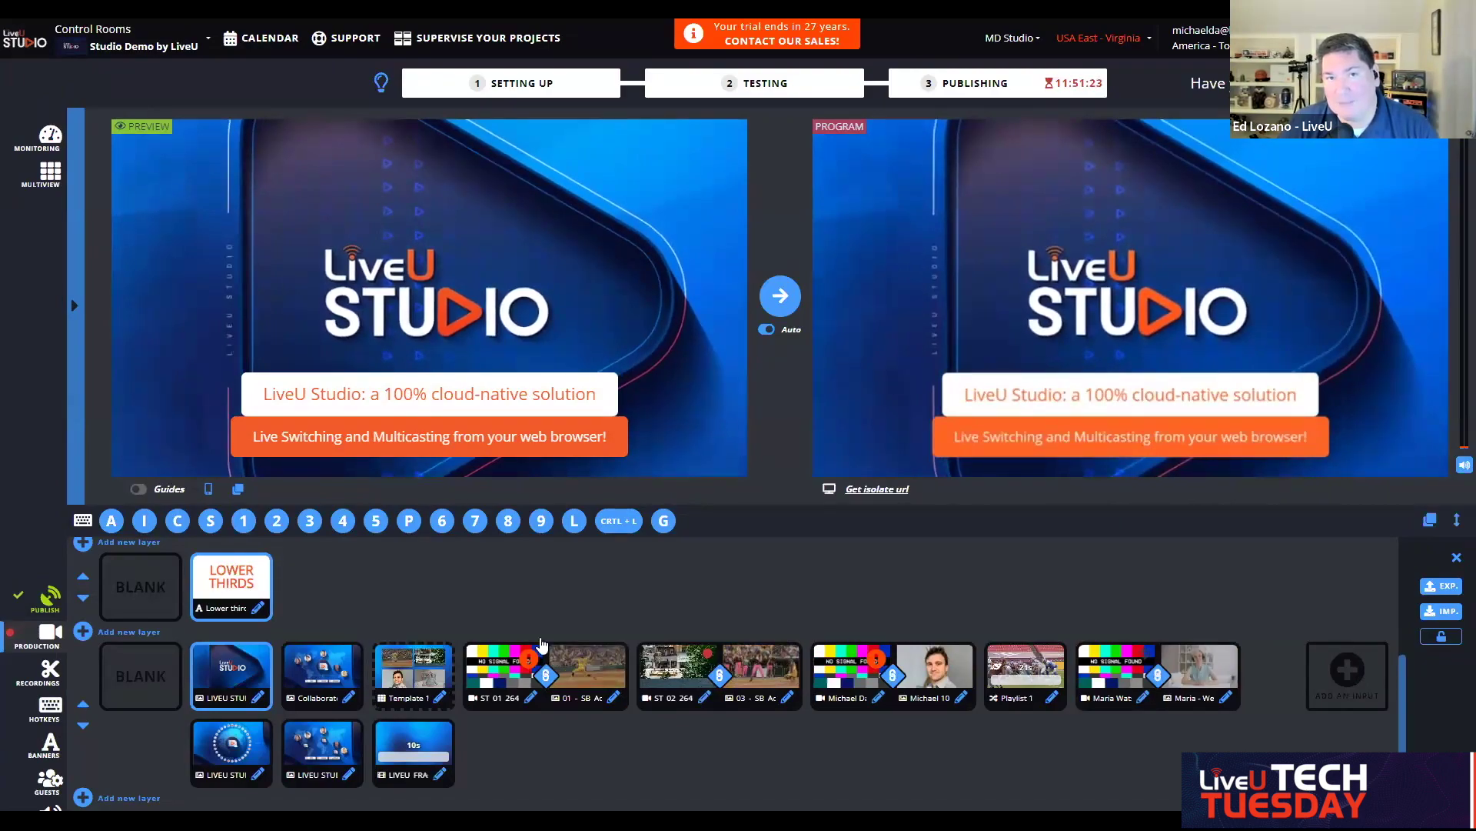
scroll(369, 553, down, 1)
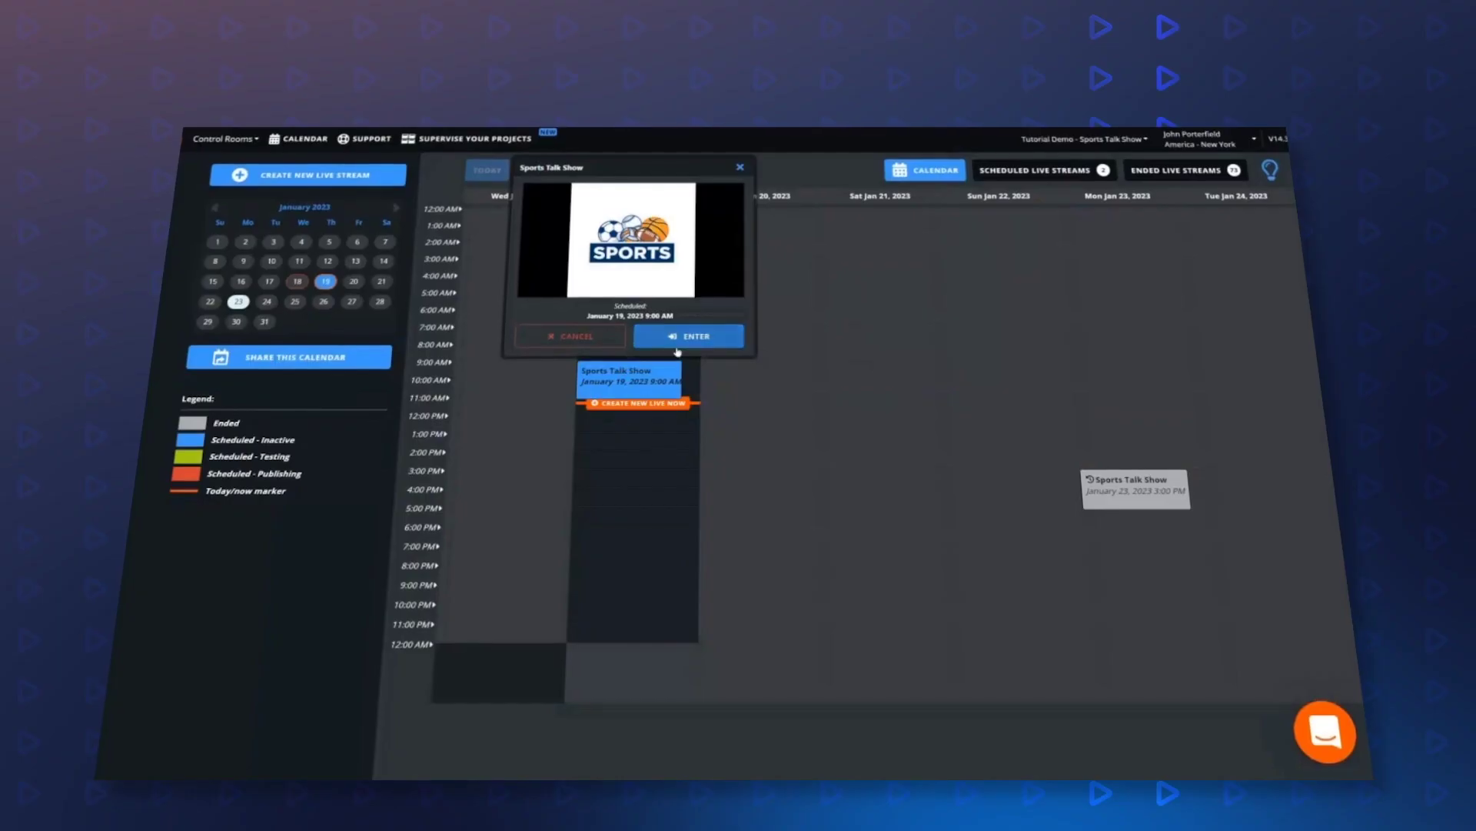
Step: Enter the Sports Talk Show live stream scheduled for January 19, 2023 at 9:00 AM
click(678, 343)
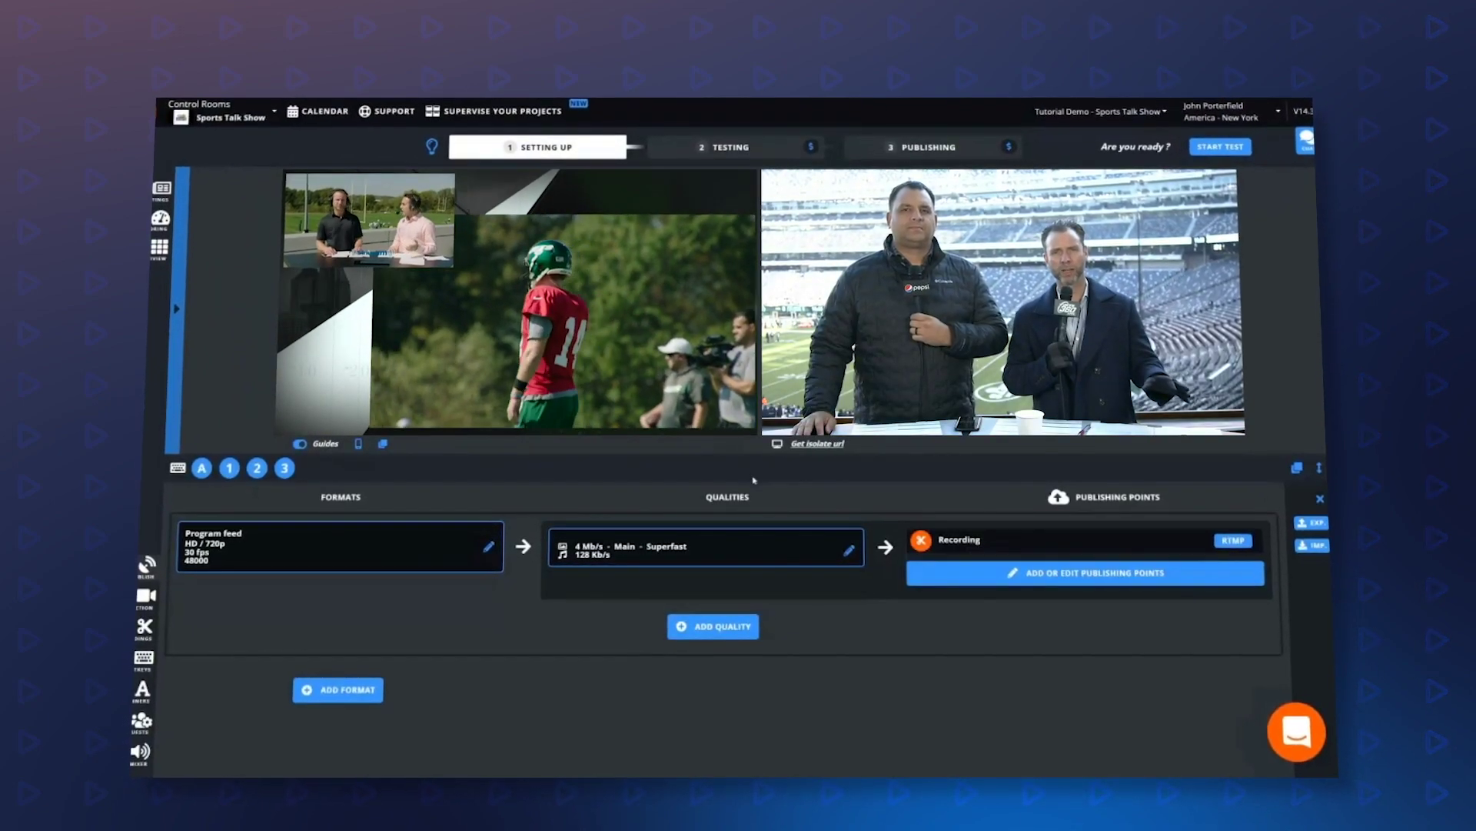